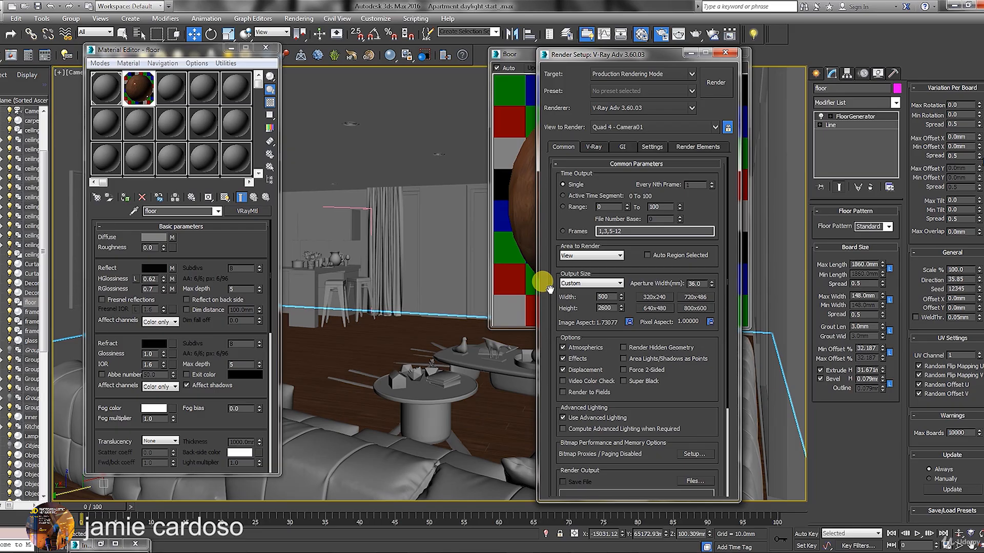
Review the V-Ray, Settings and Render Elements render settings, and rearrange the setup and material preview windows for a clear view.
left_click(594, 147)
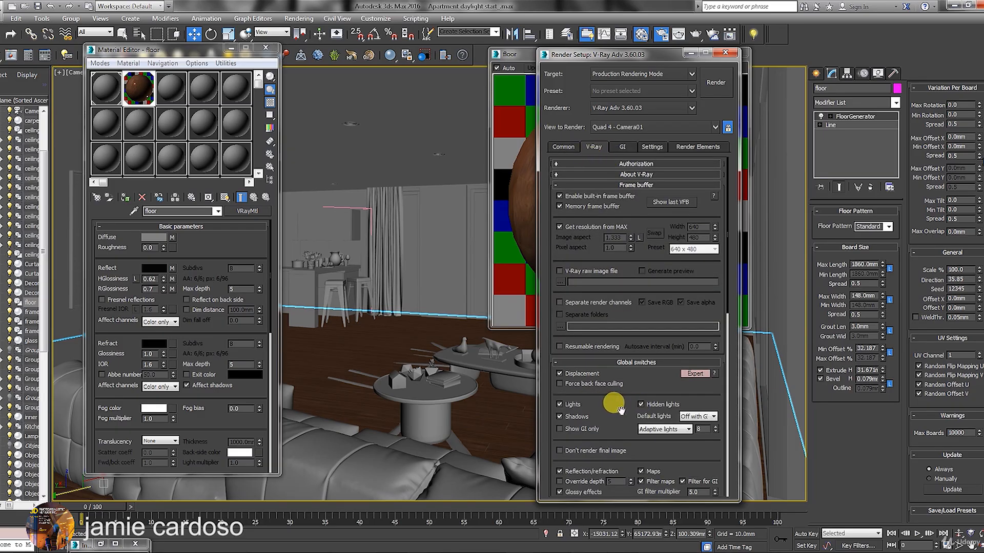
left_click_drag(615, 404, 575, 259)
scroll(608, 204, "down", 2)
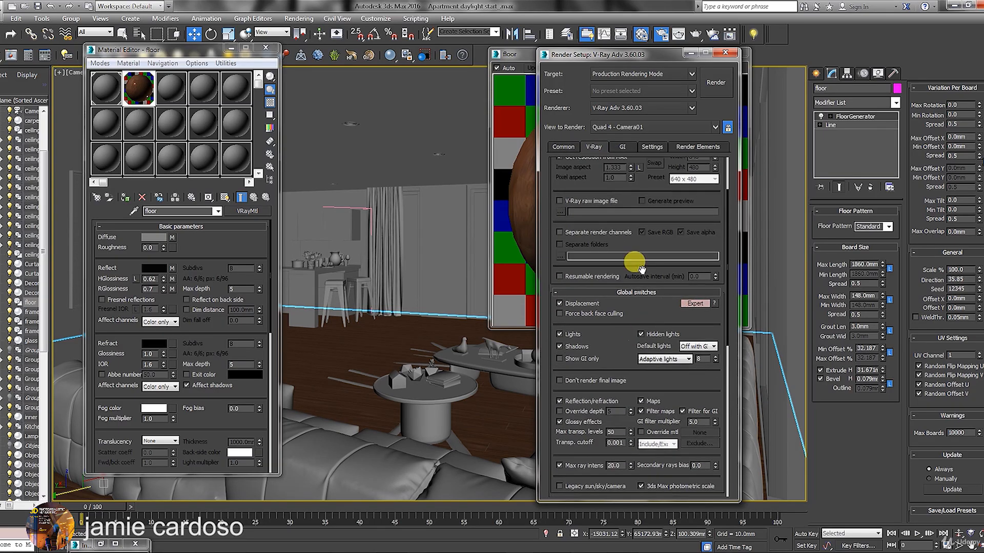
left_click(651, 146)
left_click(684, 146)
left_click_drag(656, 59, 766, 62)
left_click_drag(602, 61, 483, 48)
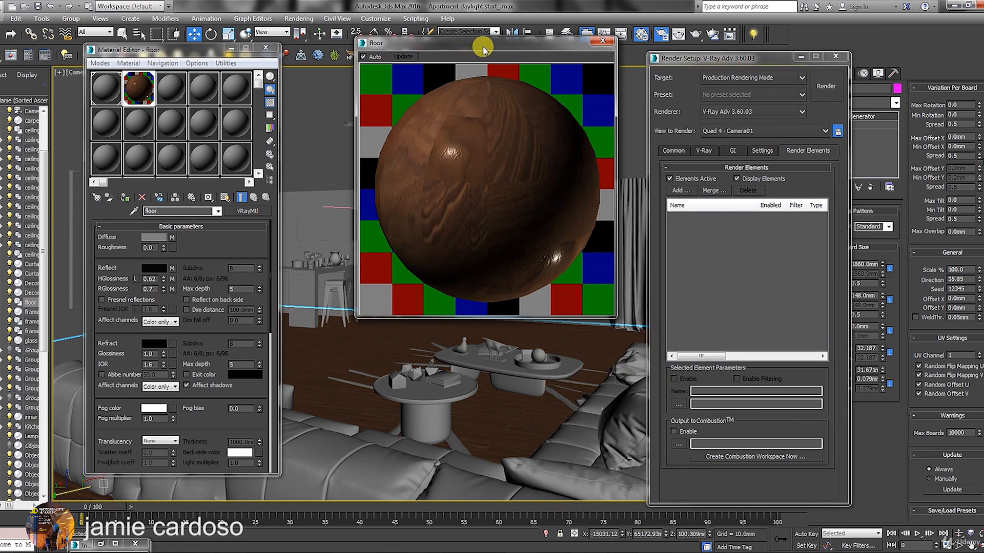
Run a test render of Camera01 at 500 × 289, and put the frame buffer and render settings out of the way.
left_click(825, 86)
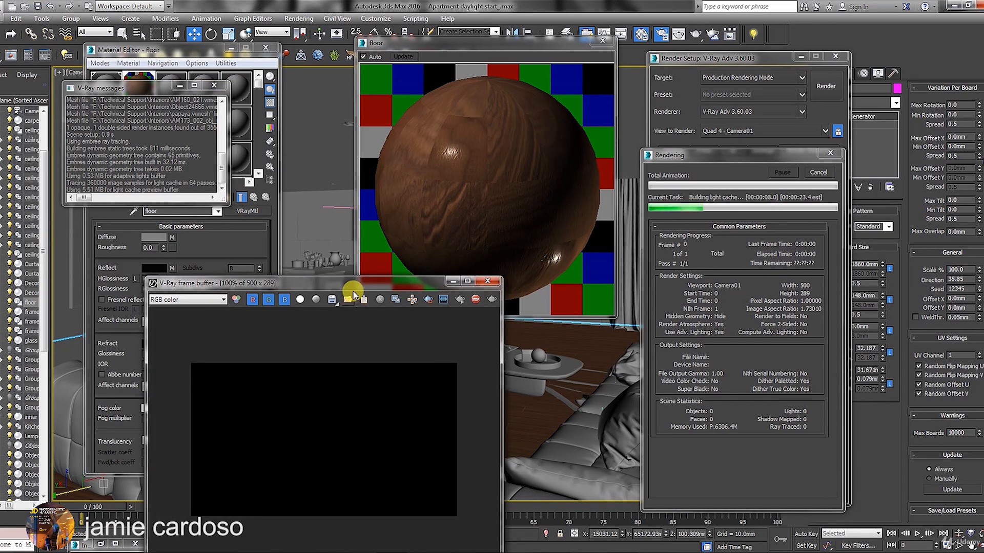
left_click_drag(352, 288, 325, 128)
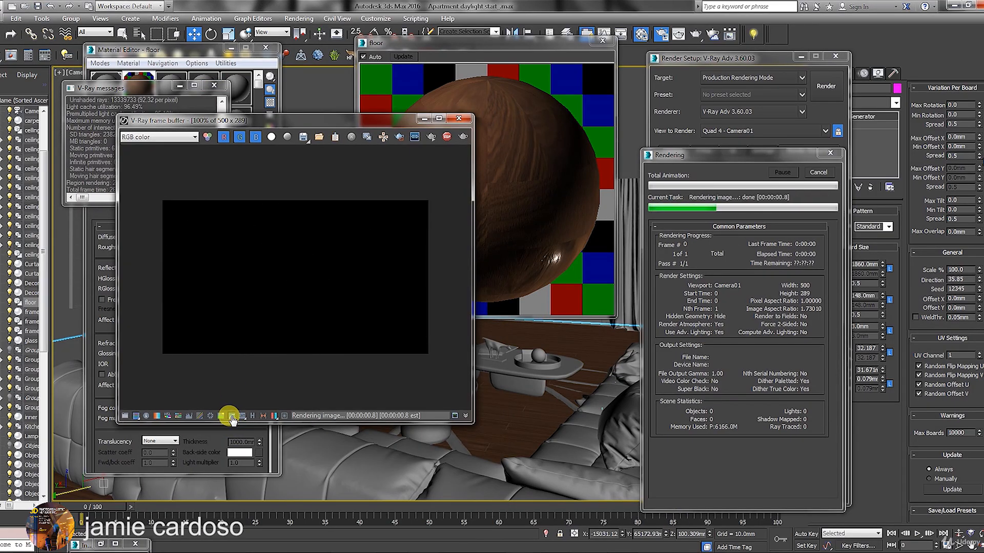
left_click(424, 118)
left_click_drag(494, 46, 269, 272)
left_click(802, 56)
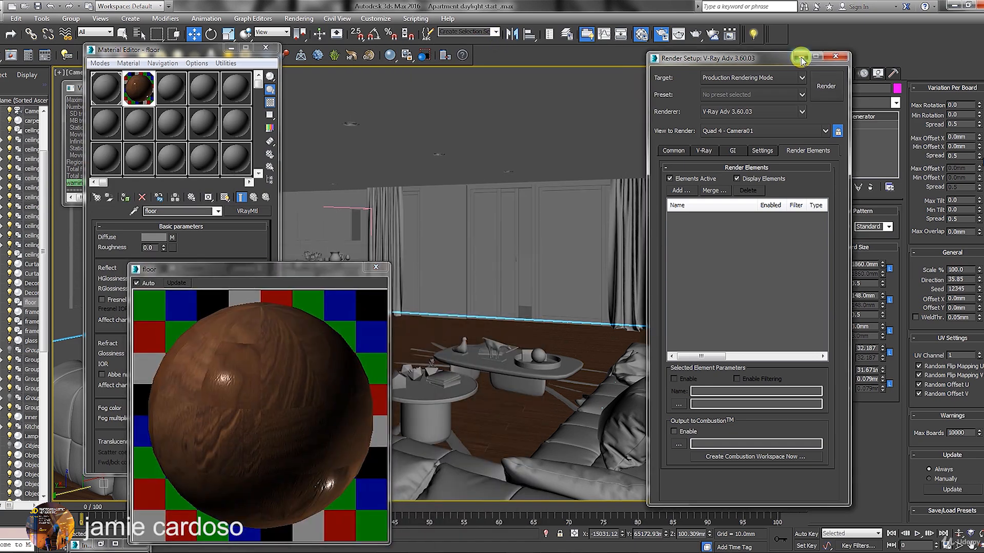
Open the window group on the back wall and select the sliding window behind the large curtain beside the floor lamp.
left_click(563, 217)
left_click_drag(344, 270, 321, 319)
left_click(353, 314)
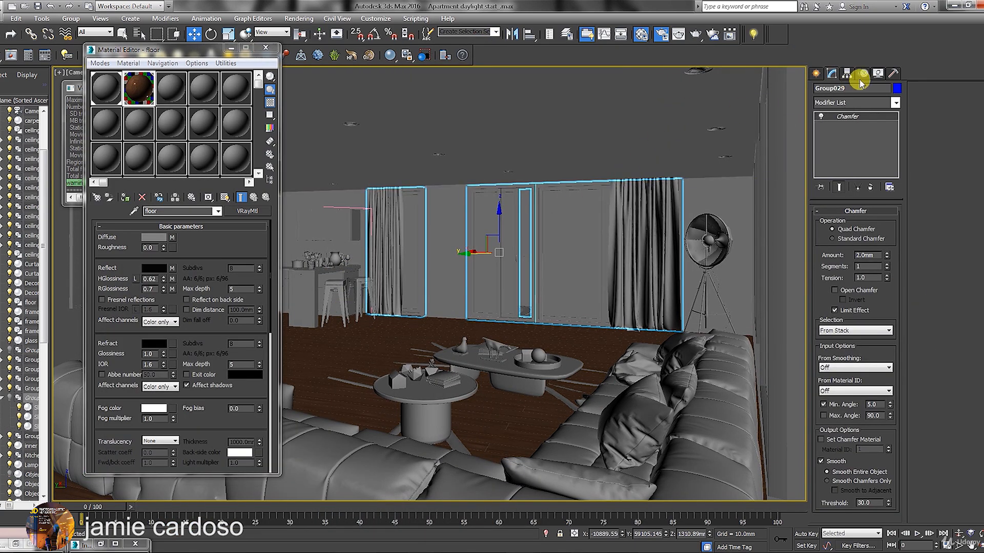
left_click(816, 73)
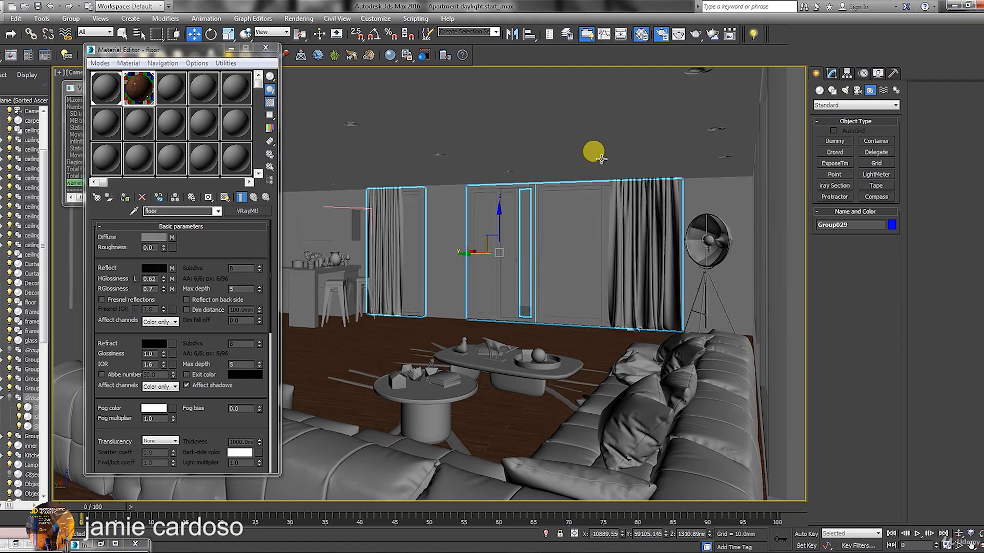
left_click(70, 19)
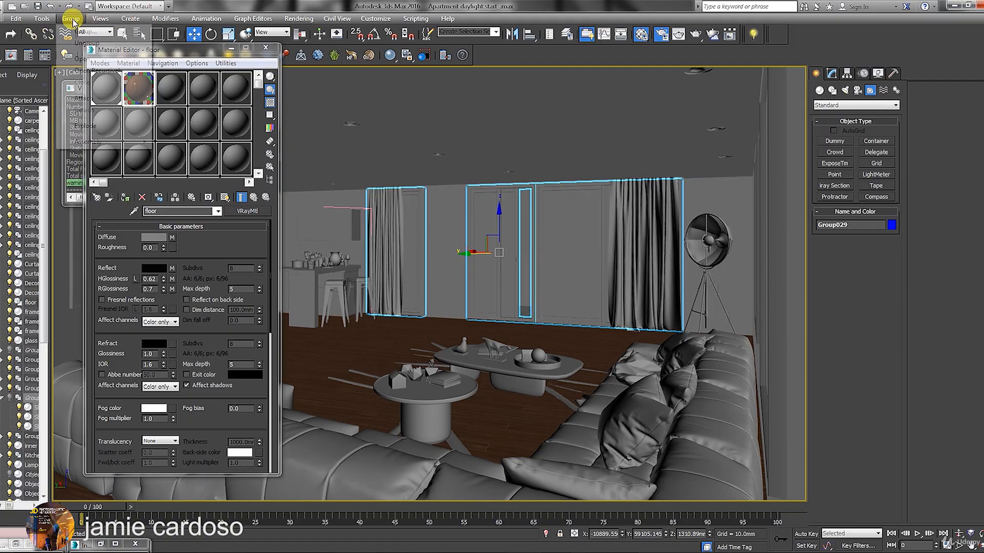
left_click(82, 59)
left_click(576, 219)
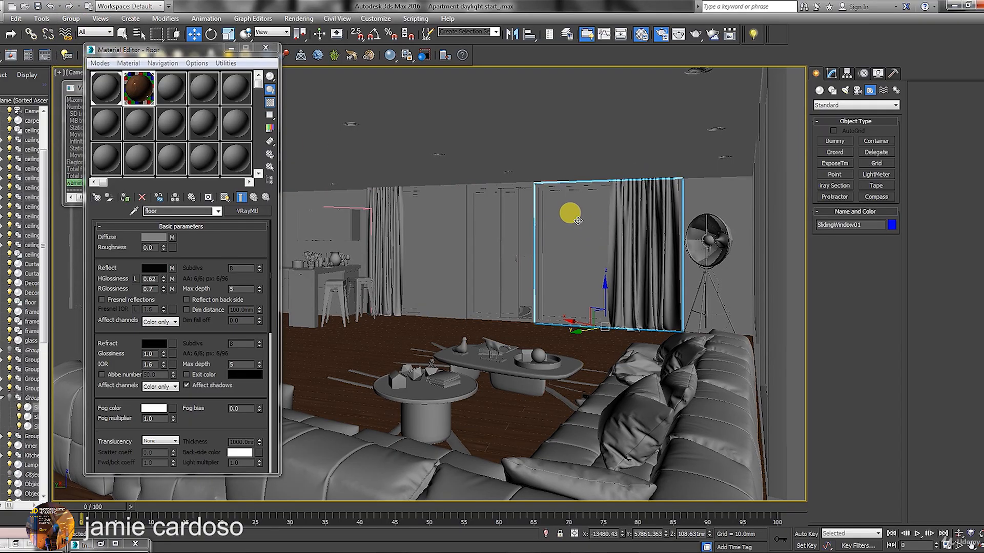
Isolate the selected sliding window and show it in the four-viewport layout.
left_click(547, 535)
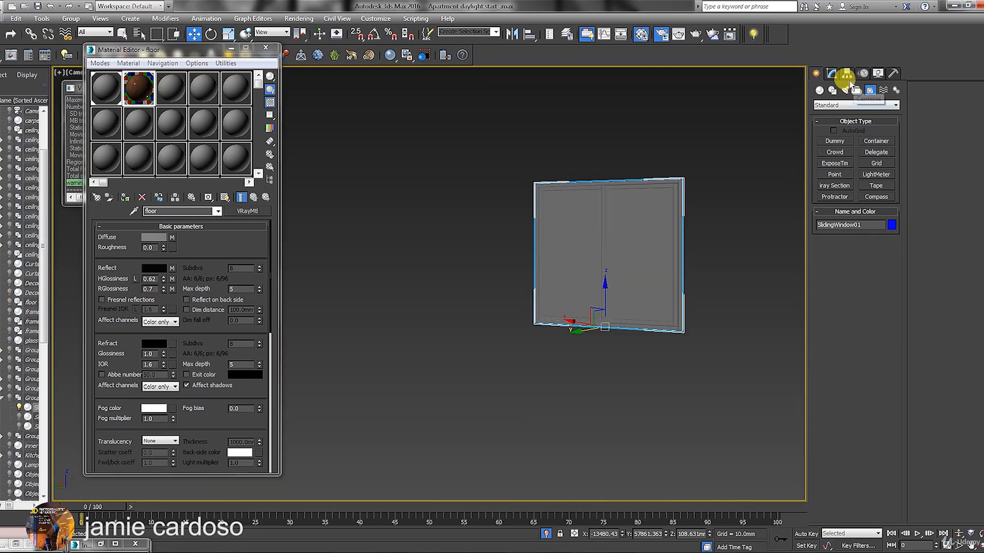
left_click(981, 546)
scroll(630, 132, "down", 3)
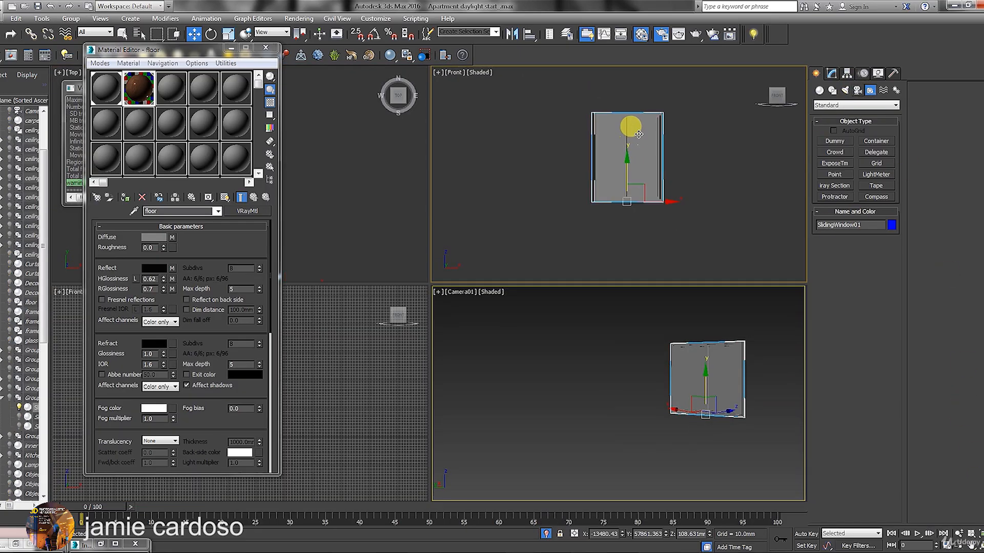
Draw a Sliding window alongside the existing one in the Top view, about 2300 mm wide, 265 mm deep and 2651 mm high.
left_click(819, 90)
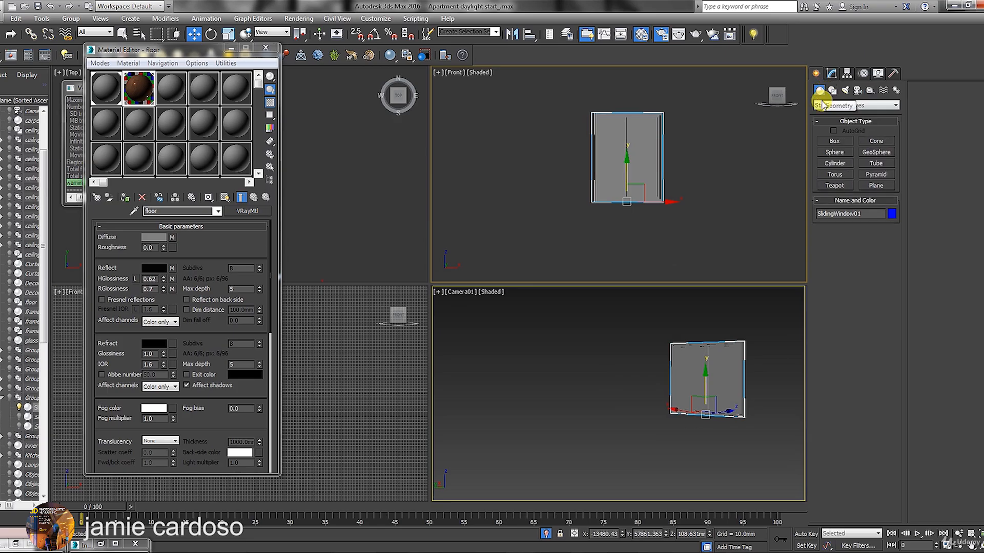
left_click(861, 105)
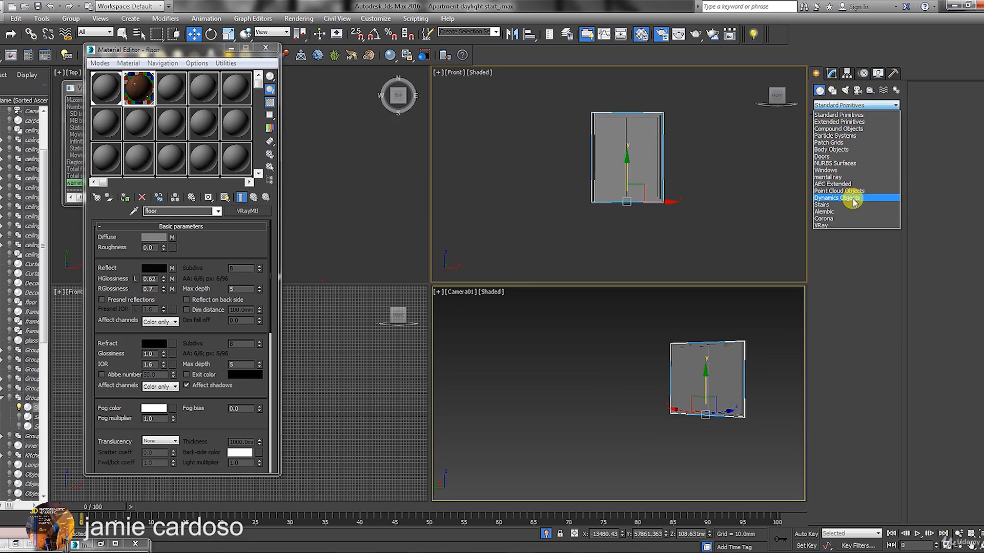
left_click(852, 170)
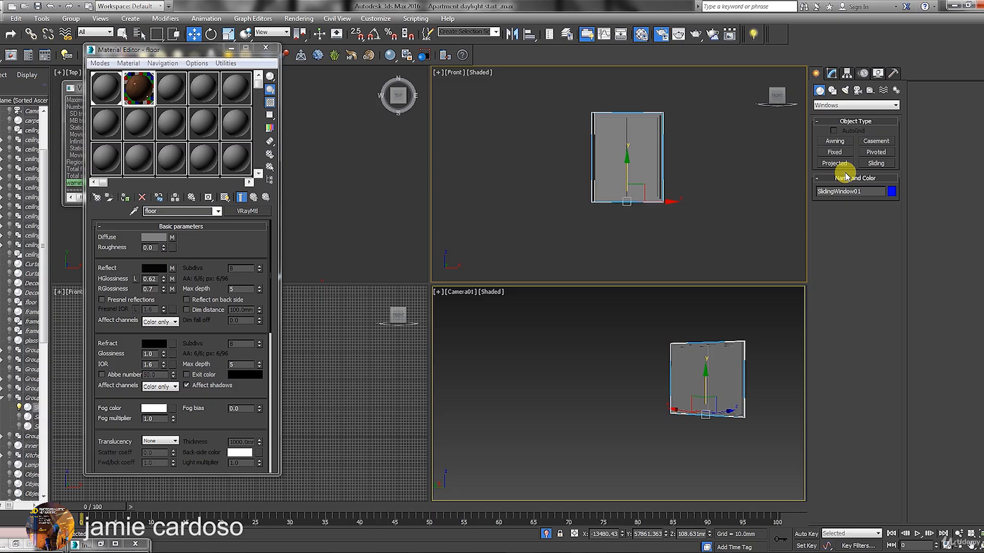
left_click(876, 163)
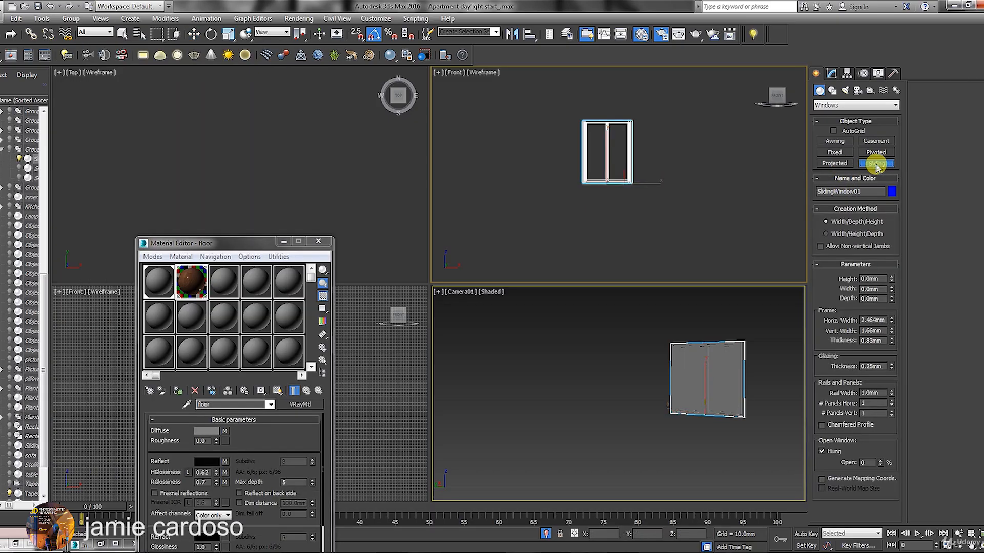
right_click(199, 170)
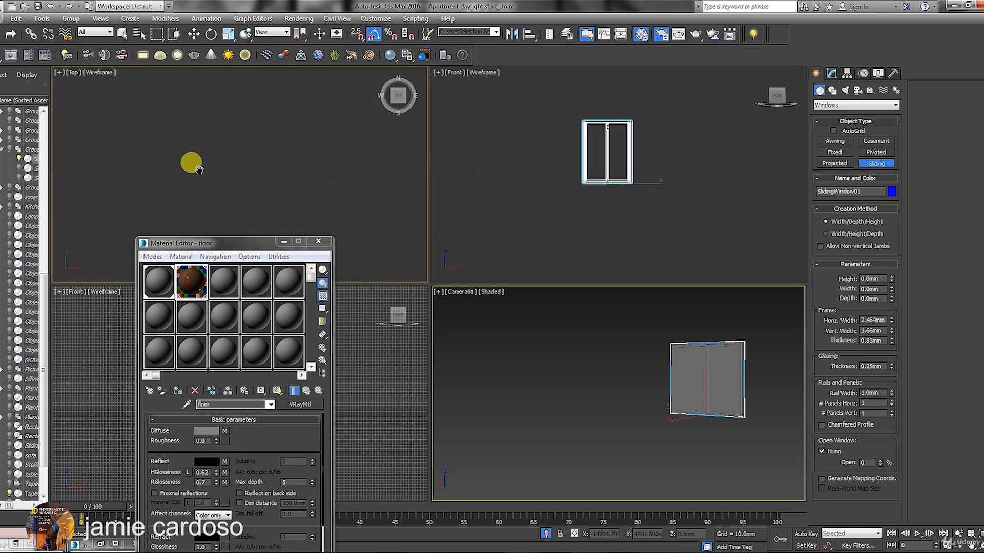
key("z")
scroll(223, 171, "down", 4)
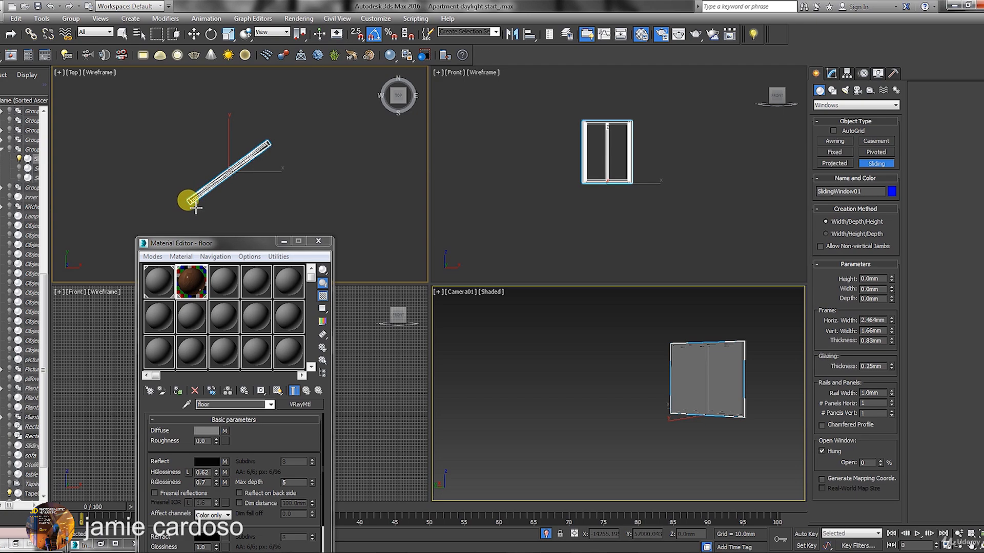
left_click_drag(189, 203, 273, 149)
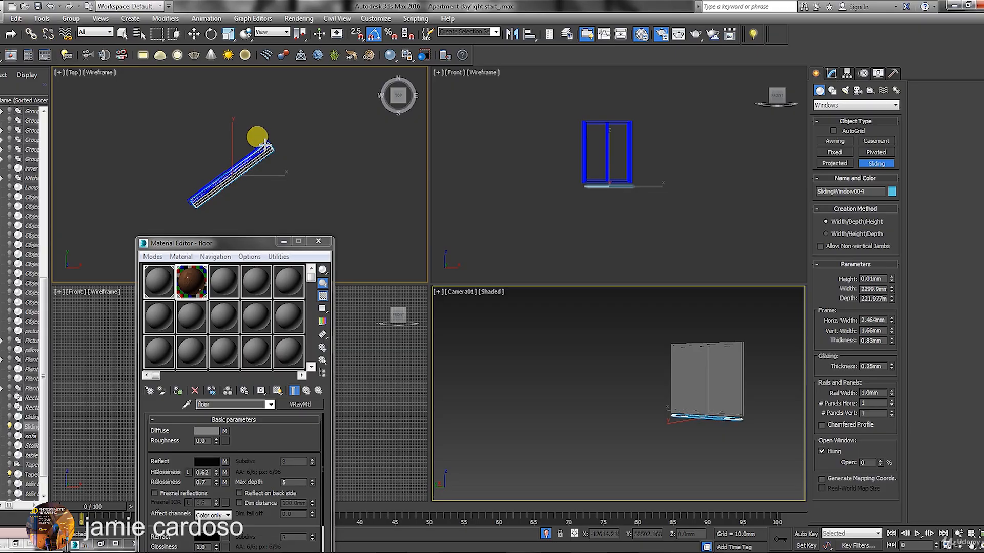
left_click(256, 131)
left_click(296, 30)
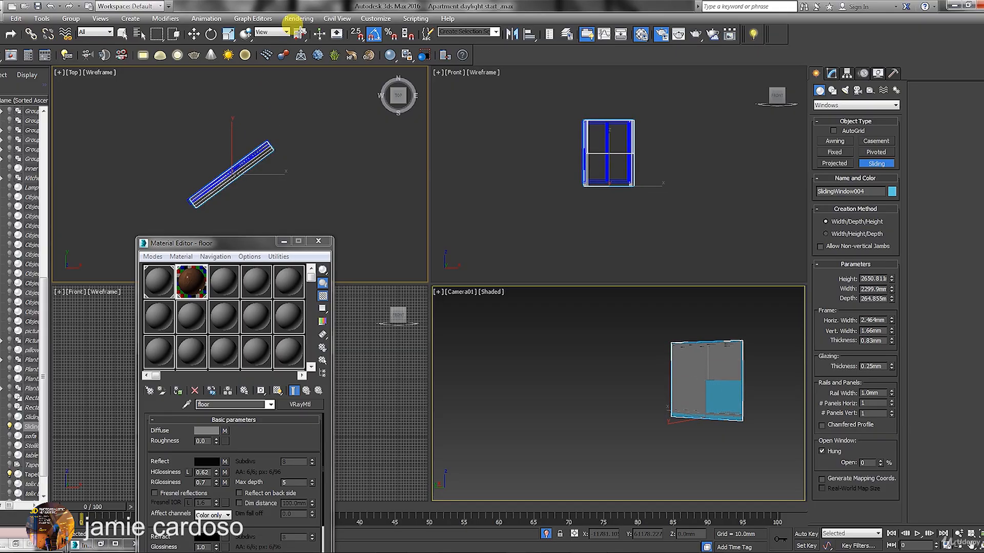
Adjust the new window to height 2597.794 mm, width 2345.898 mm, frame widths 2.612 and 0.697 mm, frame thickness 1.16 mm and rail width 1.4 mm.
left_click(826, 74)
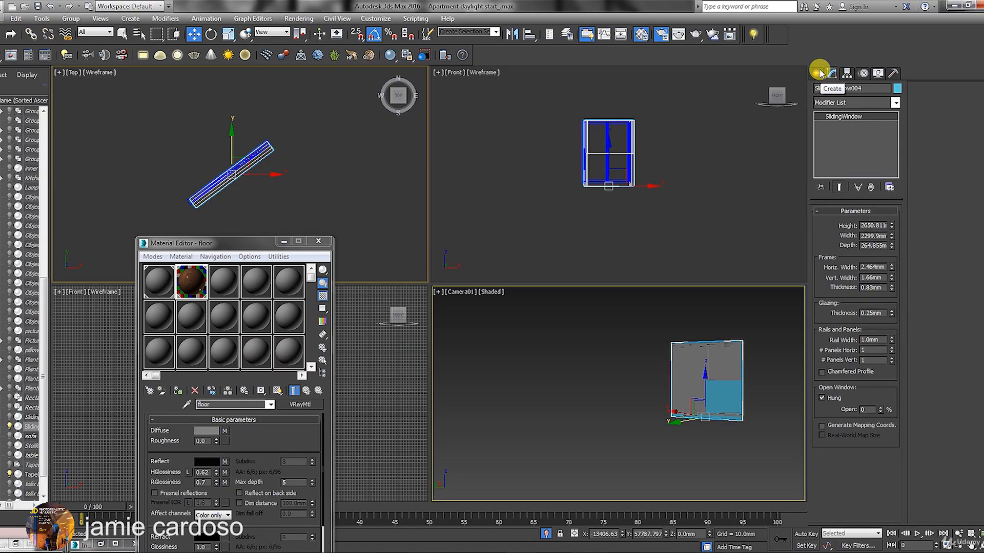
scroll(608, 150, "up", 5)
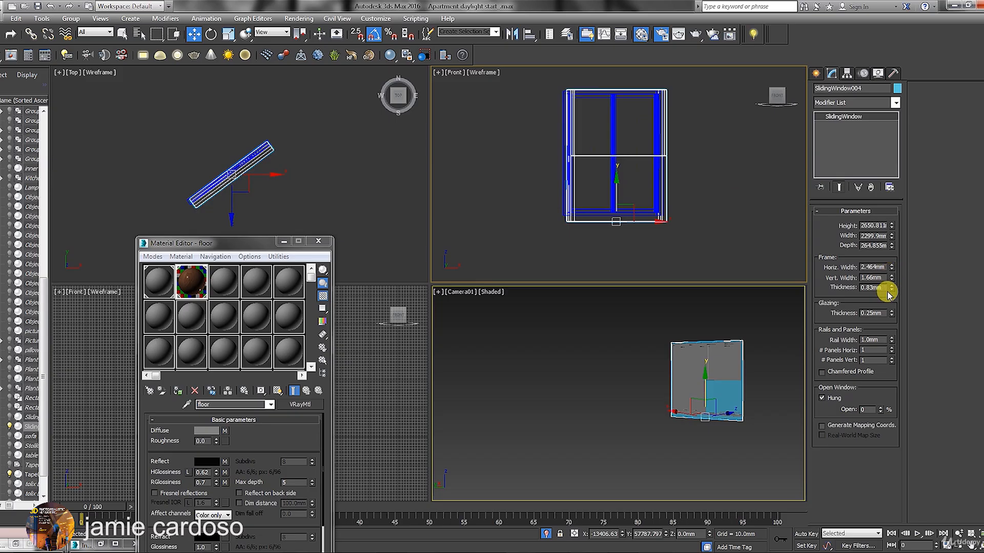
mouse_move(892, 349)
left_mouse_down()
mouse_move(892, 341)
mouse_move(897, 348)
left_mouse_up()
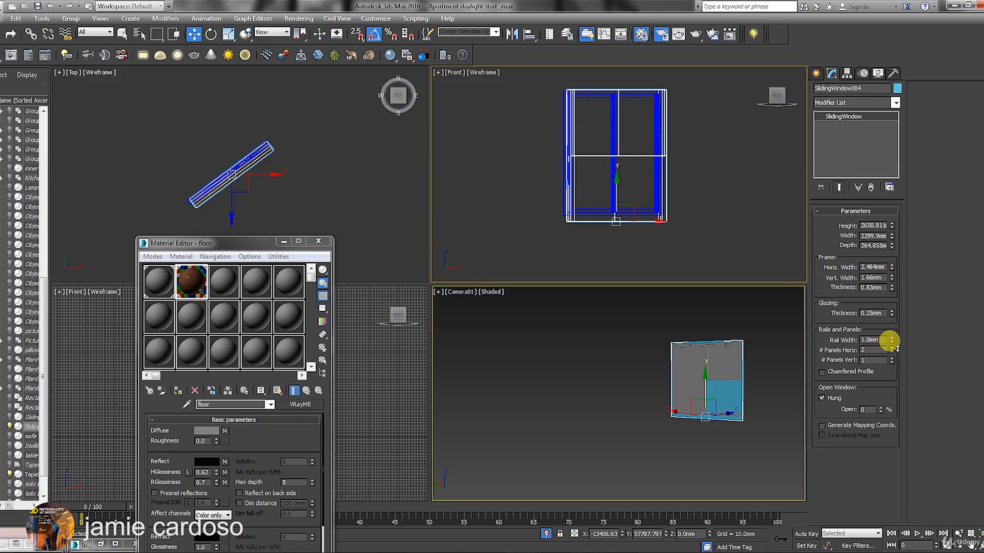
mouse_move(892, 277)
left_mouse_down()
mouse_move(898, 350)
mouse_move(891, 267)
left_mouse_up()
left_click_drag(893, 224, 891, 228)
left_click_drag(891, 341, 894, 362)
Try rotating the new sliding window, undo the rotation and delete the window.
key("e")
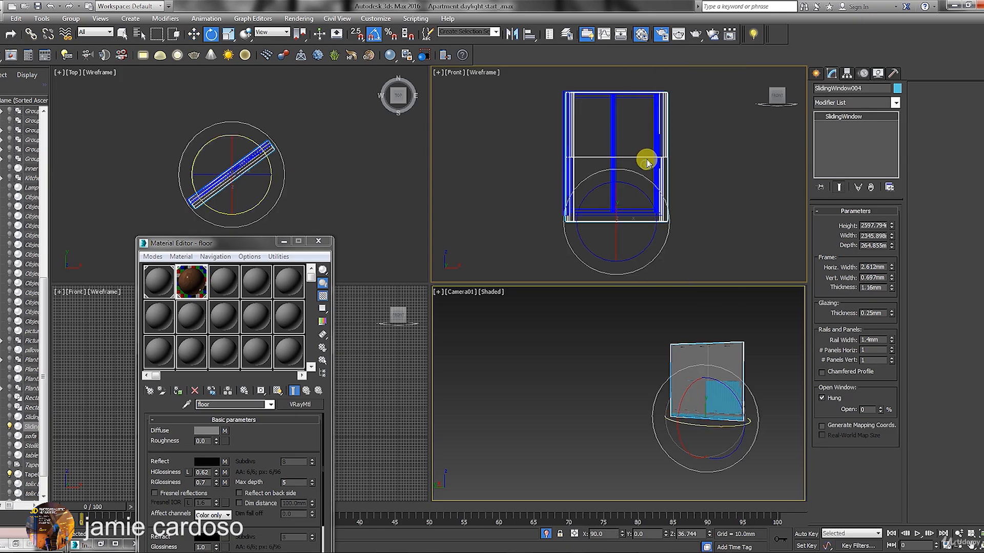
left_click_drag(645, 158, 663, 226)
key("ctrl+z")
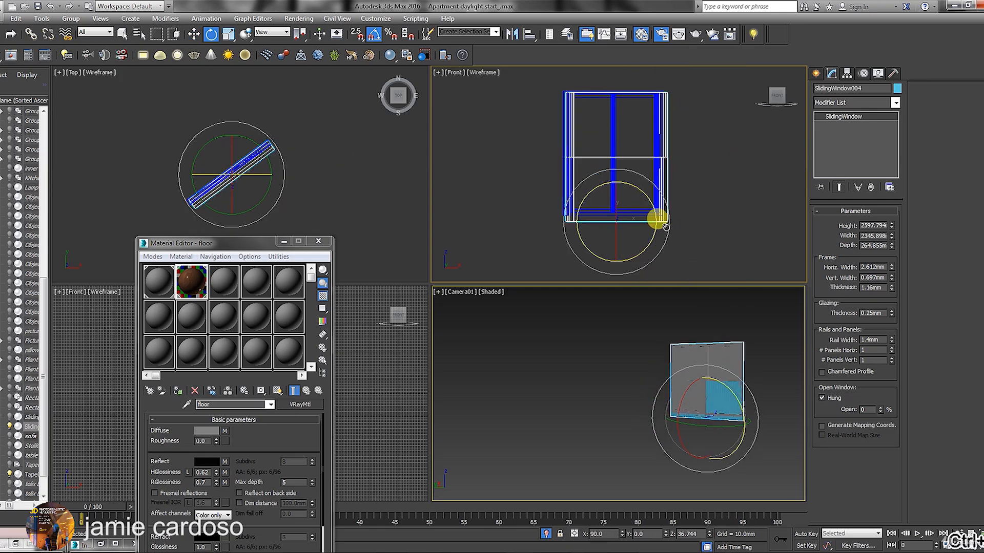
key("w")
scroll(610, 163, "up", 4)
key("Delete")
Select the original sliding window and add an Edit Poly modifier above its Chamfer.
left_click(615, 176)
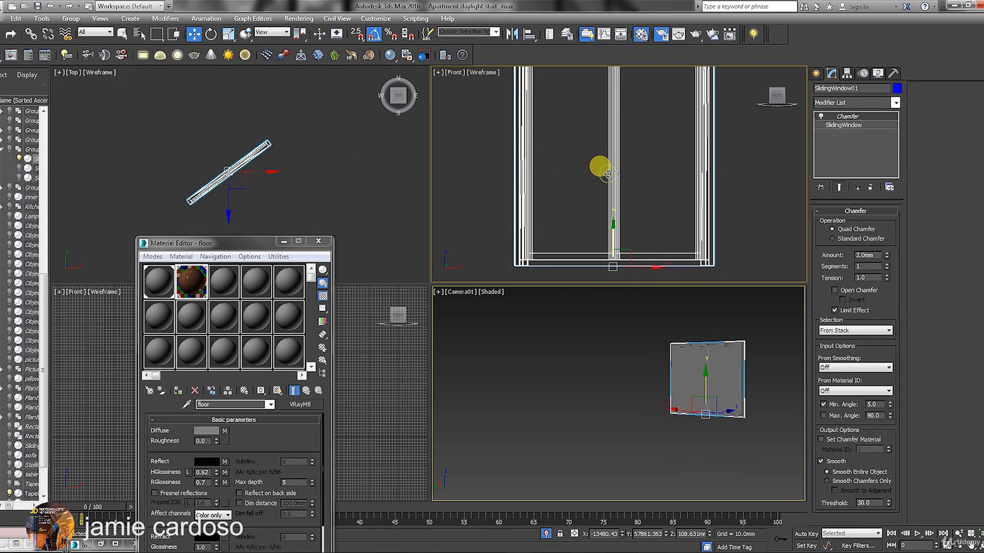
left_click(726, 358)
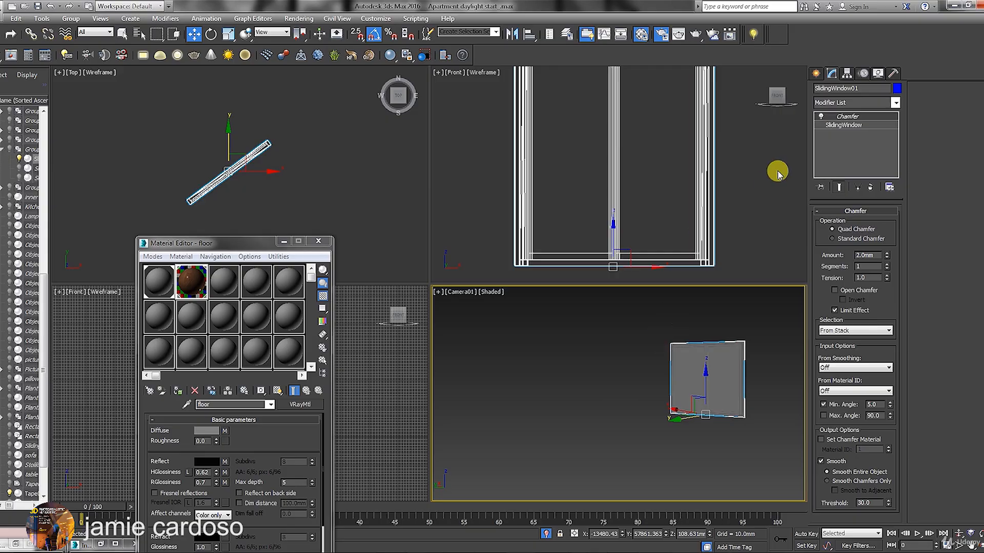
left_click(714, 368)
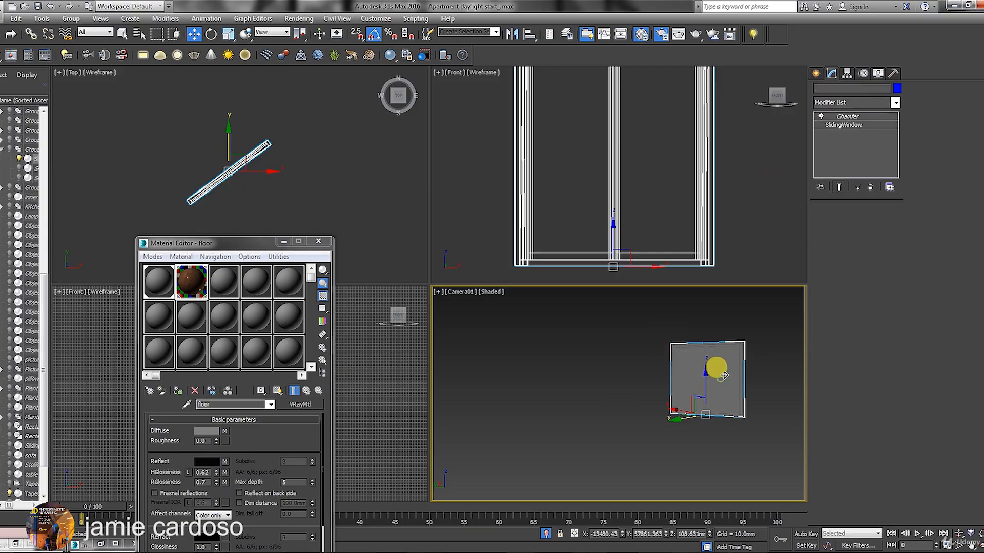
scroll(624, 150, "down", 3)
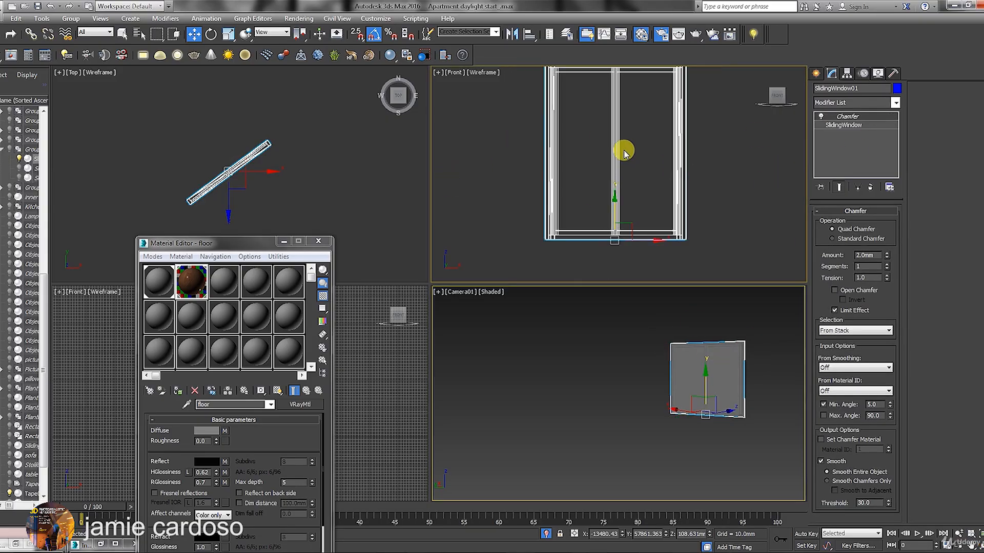
middle_click_drag(623, 150, 622, 164)
left_click(895, 104)
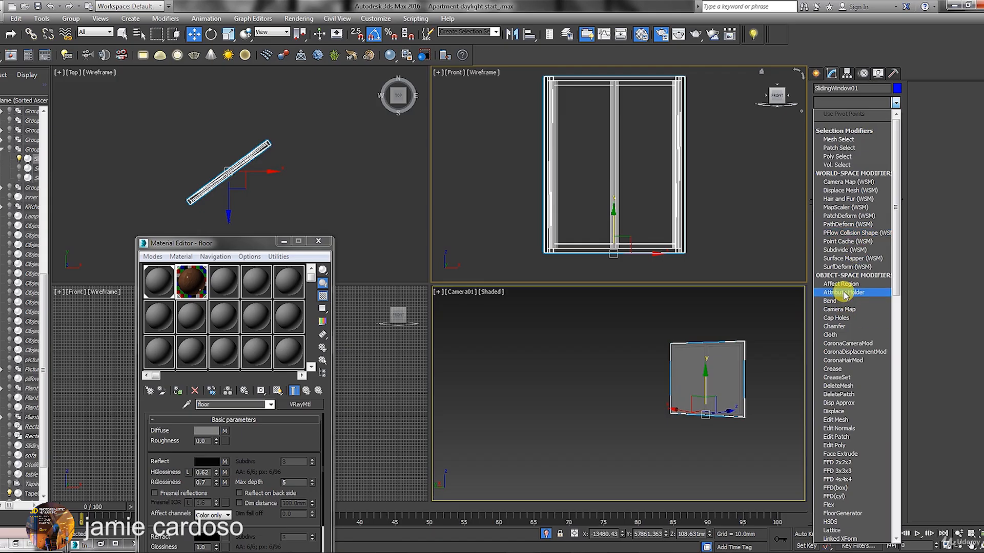
left_click(848, 446)
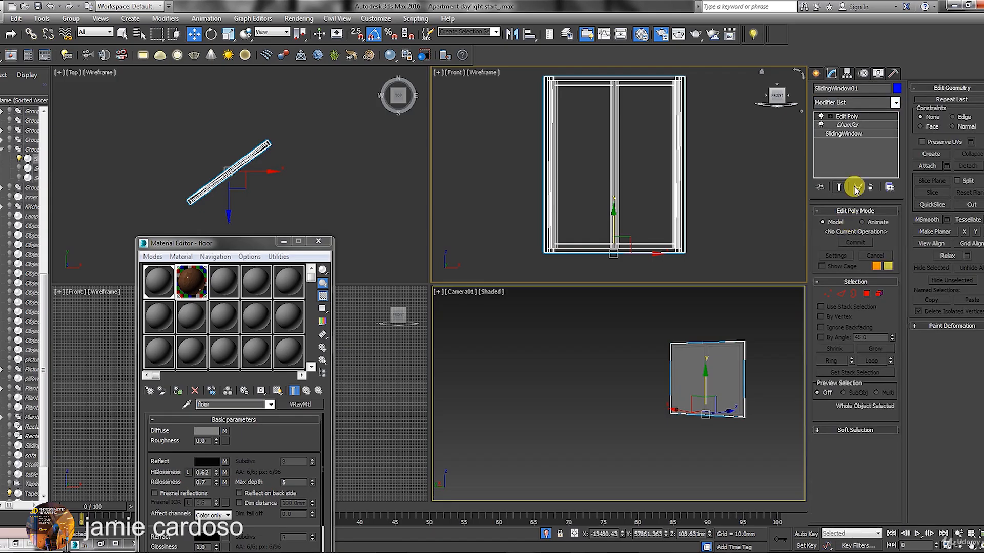
Select one glass pane polygon of the sliding window at polygon level and examine its material ID.
left_click(866, 293)
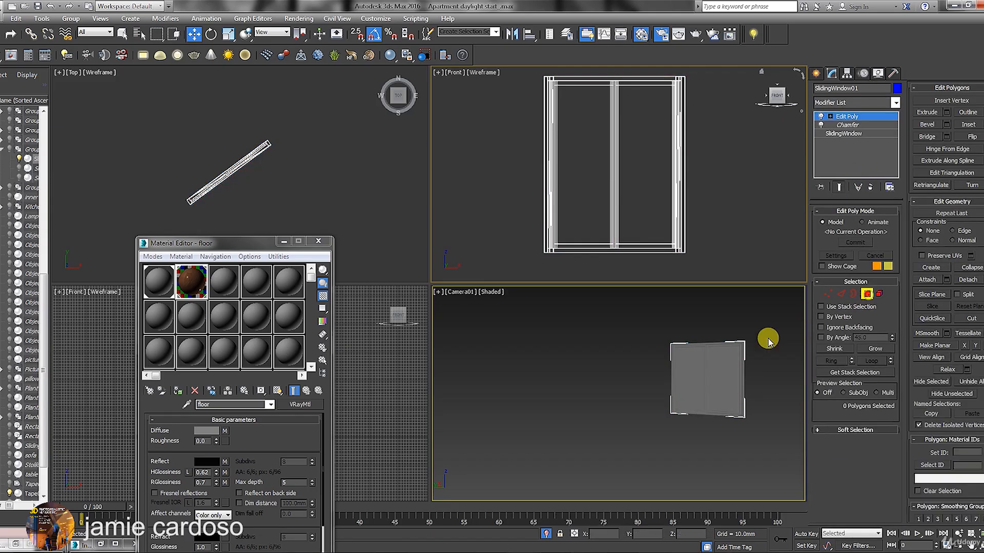
left_click(721, 377)
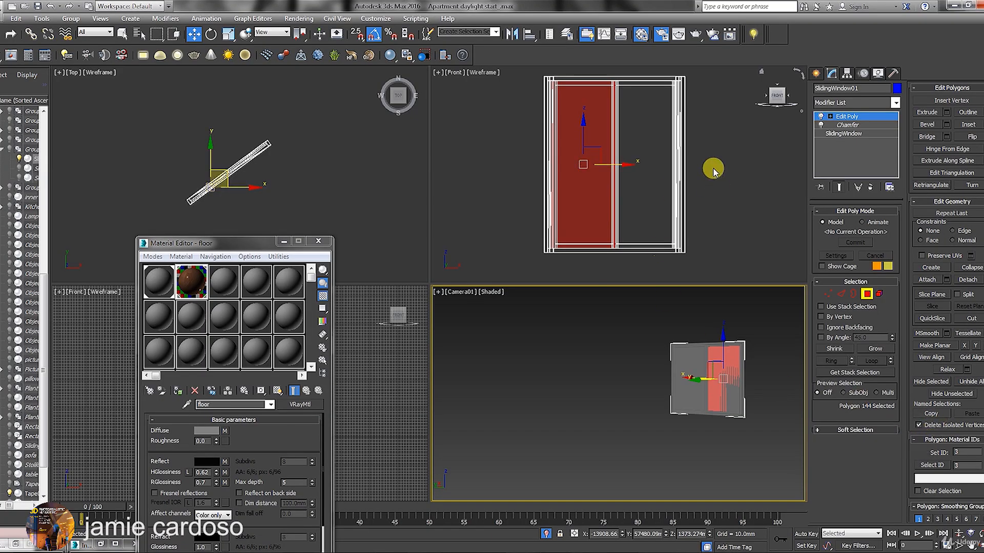
left_click(955, 452)
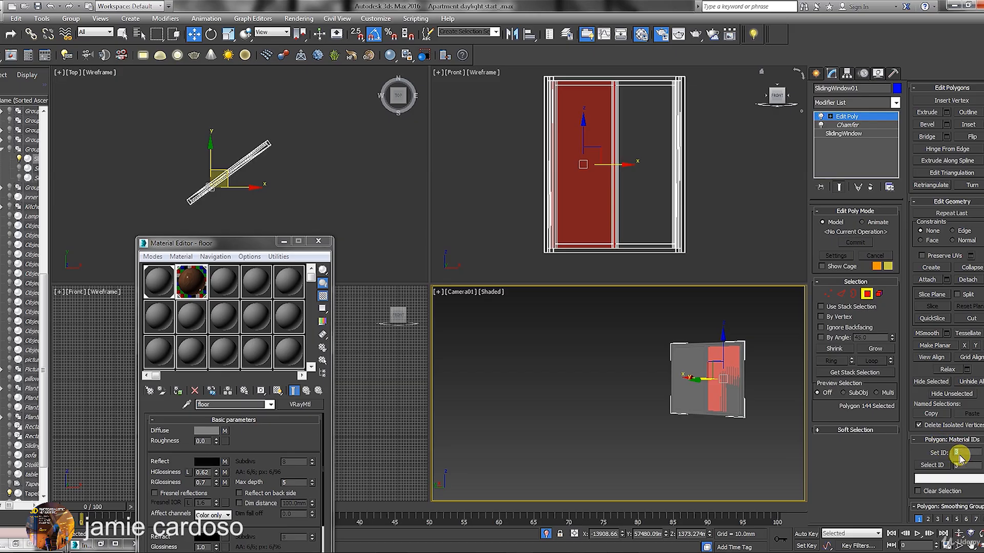
Choose the third sample slot, 03 - Default, and change its material type from Standard to VRayMtl.
left_click(223, 282)
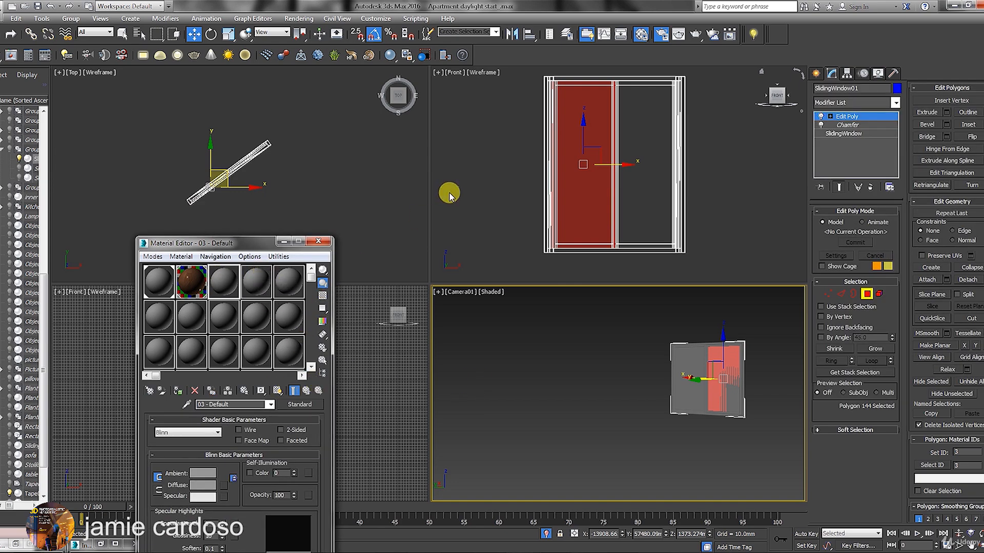
left_click(305, 409)
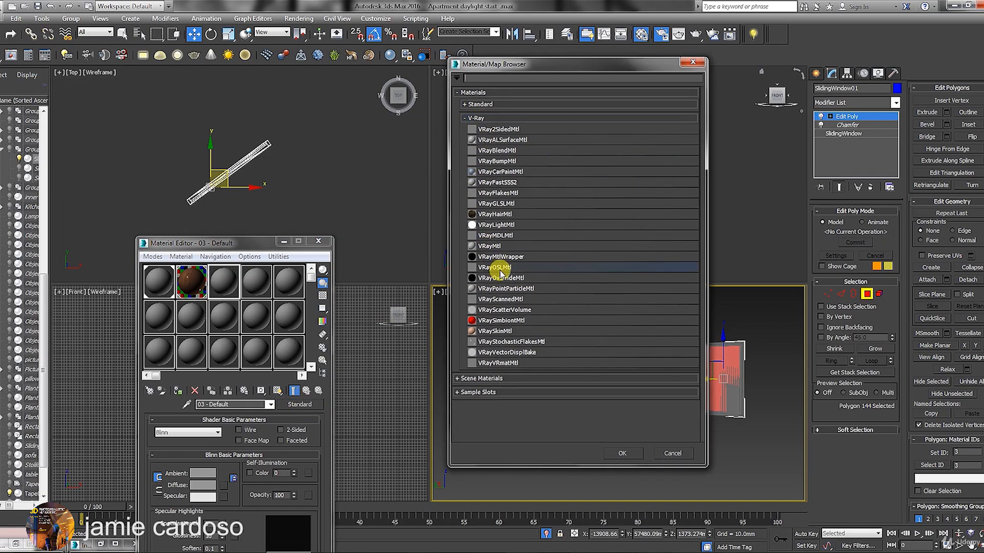
double_click(504, 250)
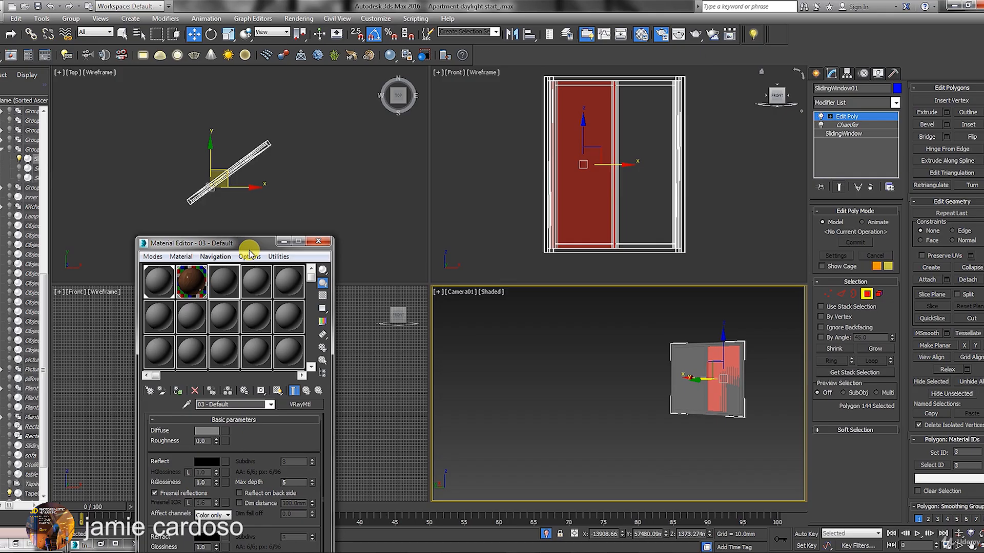
left_click_drag(253, 251, 341, 164)
Convert the material to Multi/Sub-Object, keeping the VRayMtl as sub-material 1, and place an independent copy of it in ID 3.
left_click(386, 319)
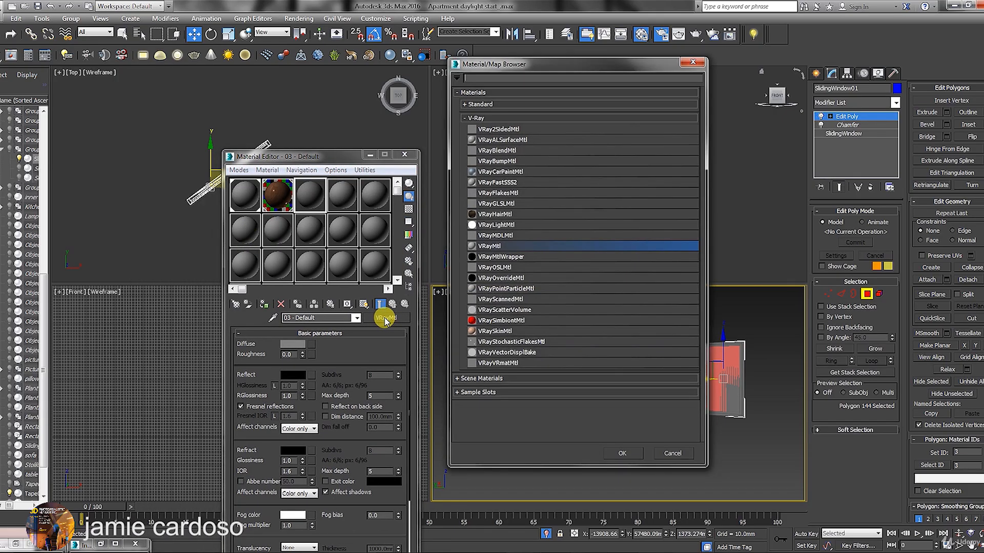
left_click(482, 105)
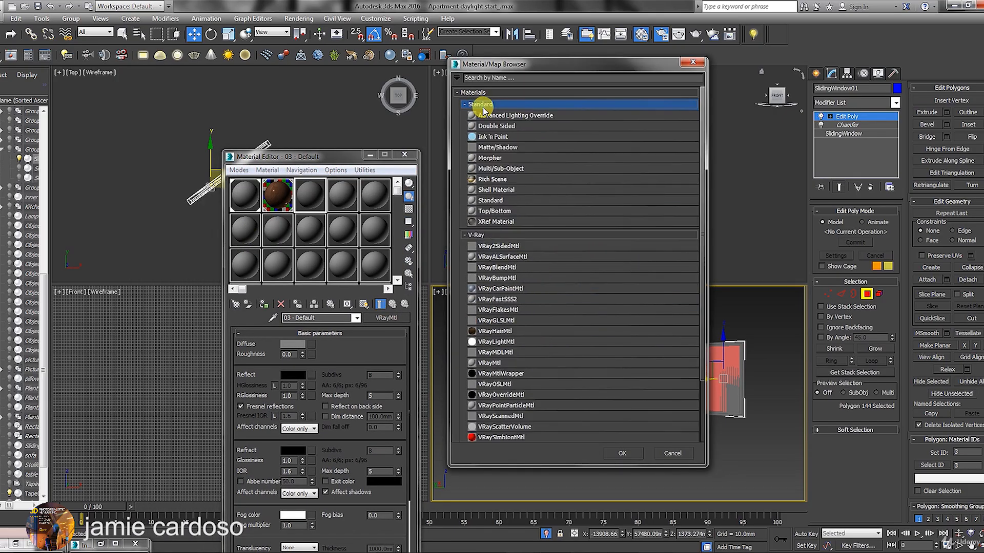
left_click(512, 169)
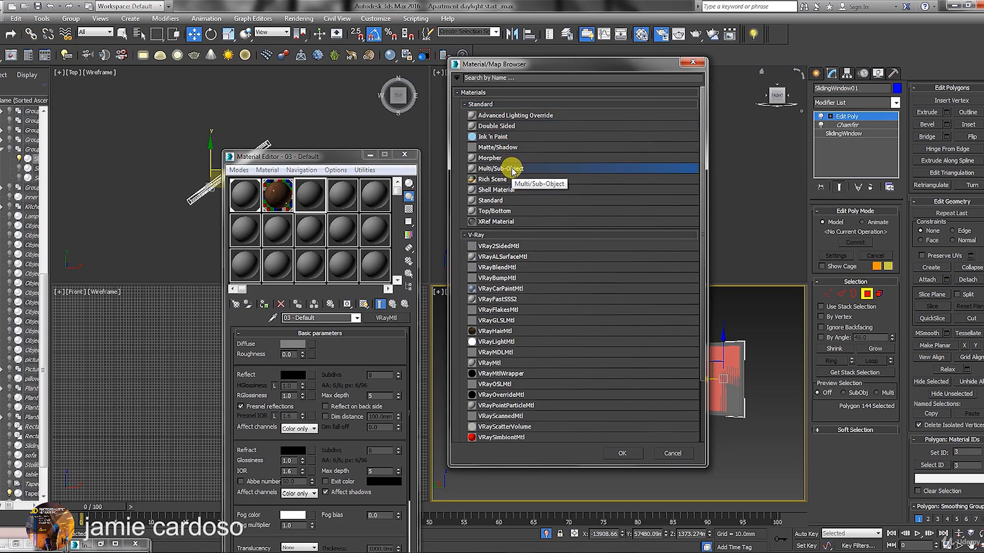
double_click(512, 169)
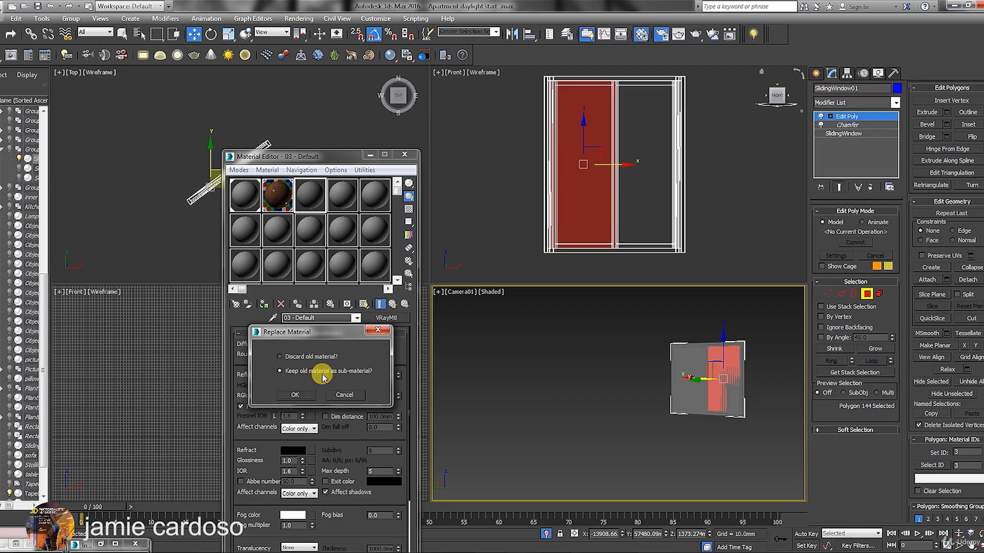
left_click(300, 398)
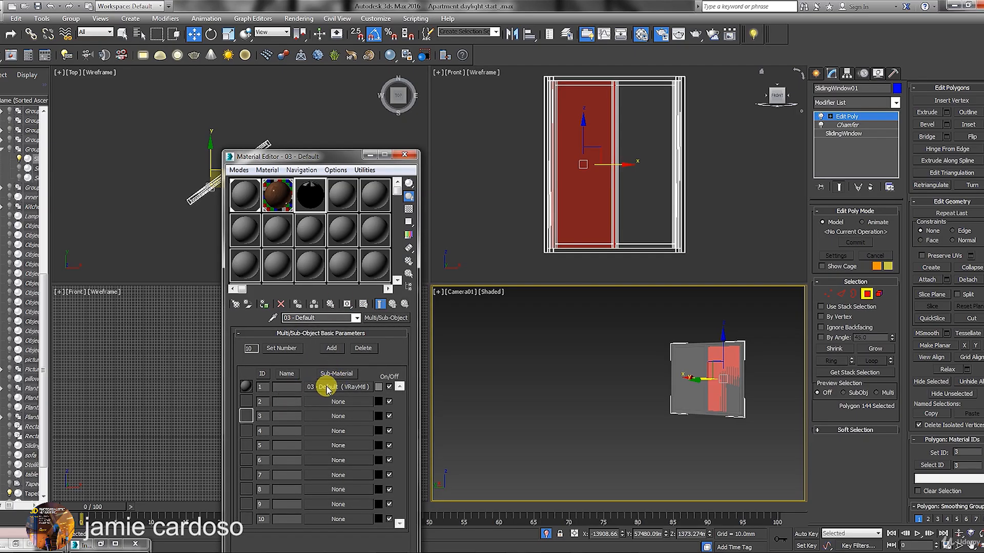
left_click_drag(326, 391, 335, 417)
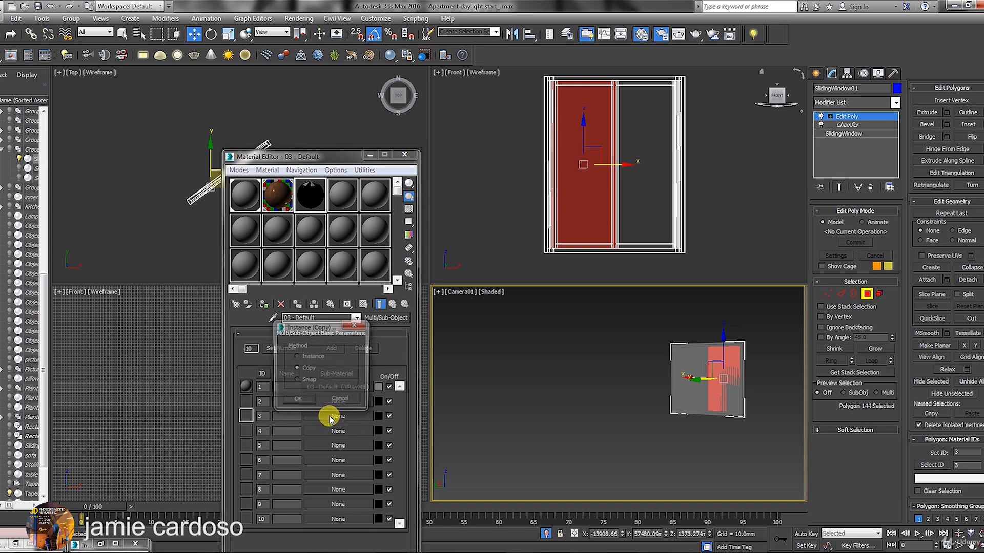
left_click(300, 402)
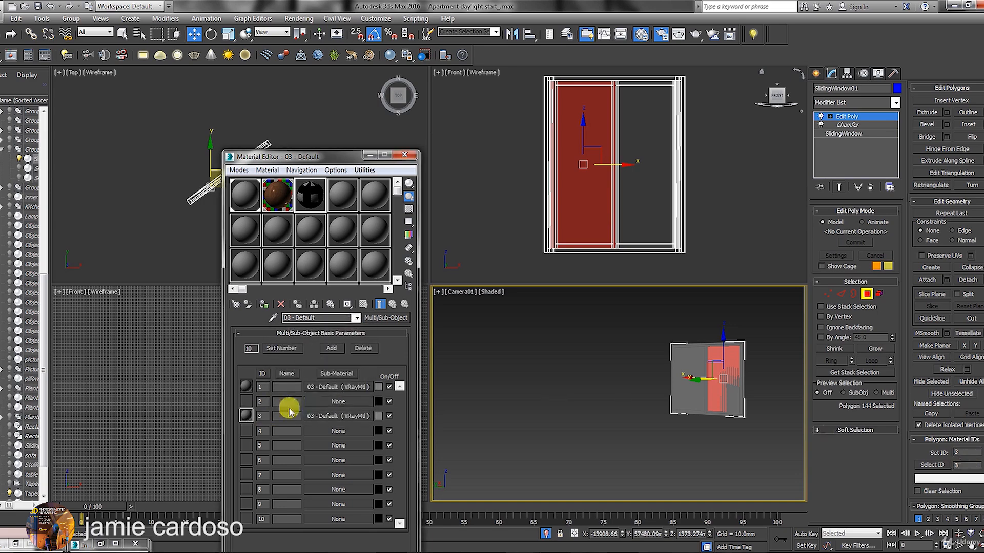
Set the ID 3 sub-material's refraction color to white, value 255, and preview it enlarged over the checkered background.
left_click(323, 418)
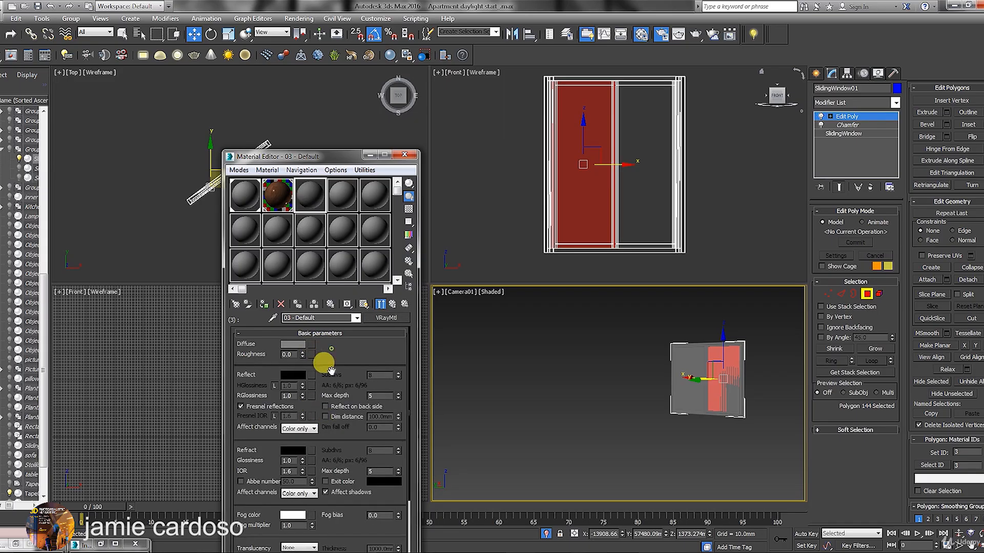
left_click_drag(285, 157, 307, 71)
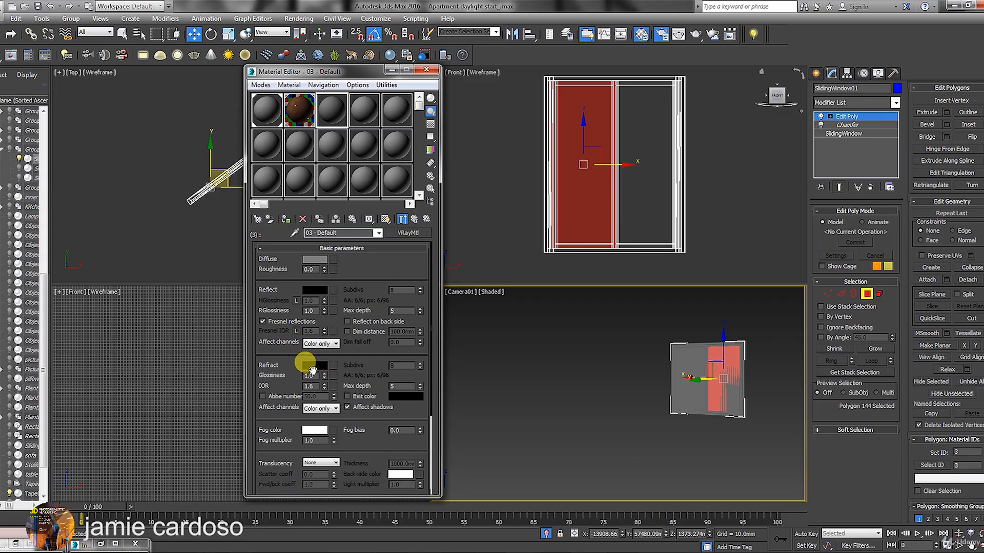
left_click(313, 365)
left_click_drag(444, 16, 649, 118)
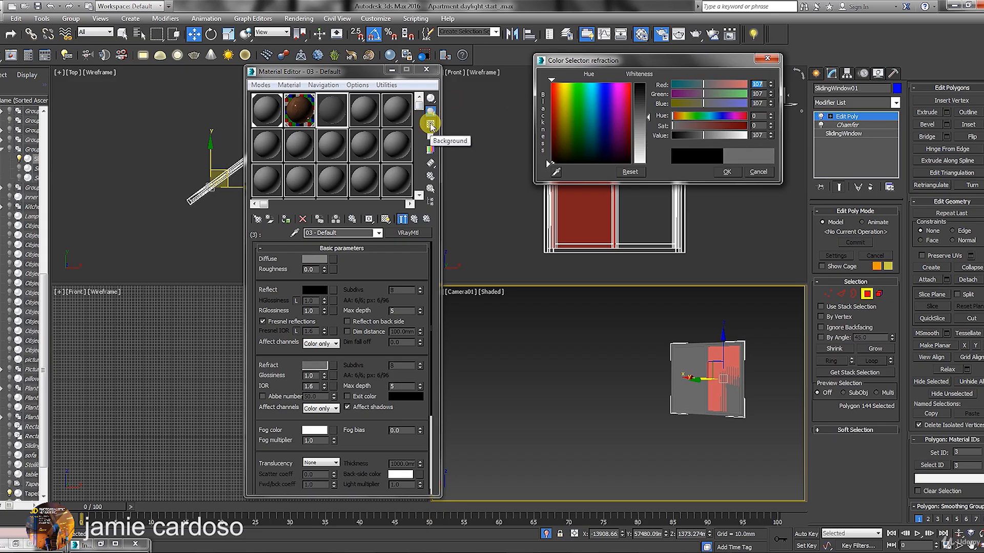
left_click(430, 127)
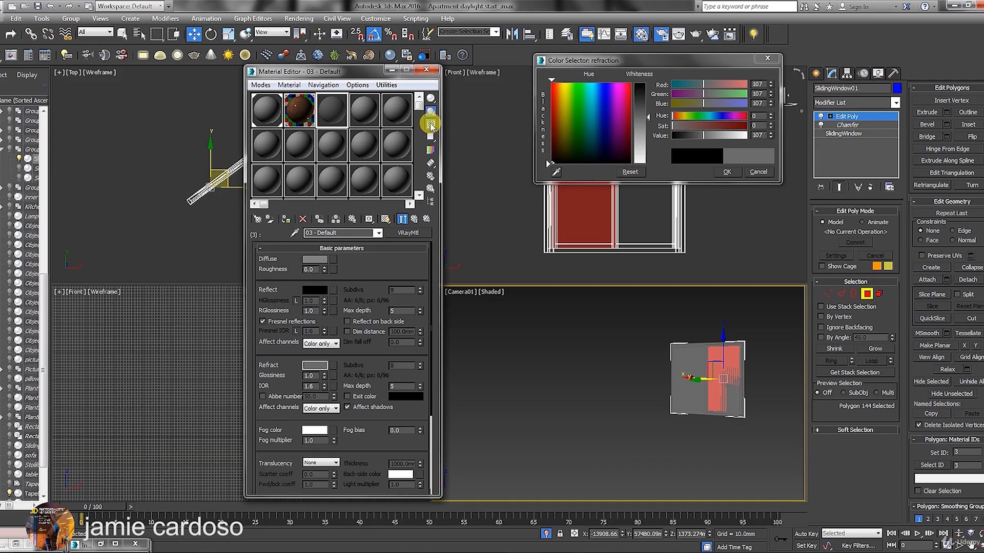
double_click(332, 110)
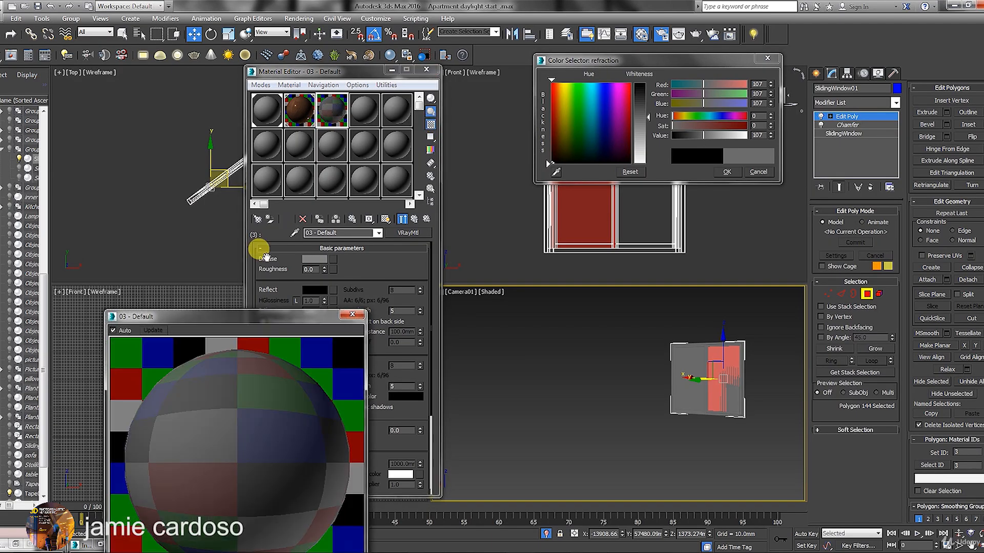
left_click_drag(256, 320, 269, 140)
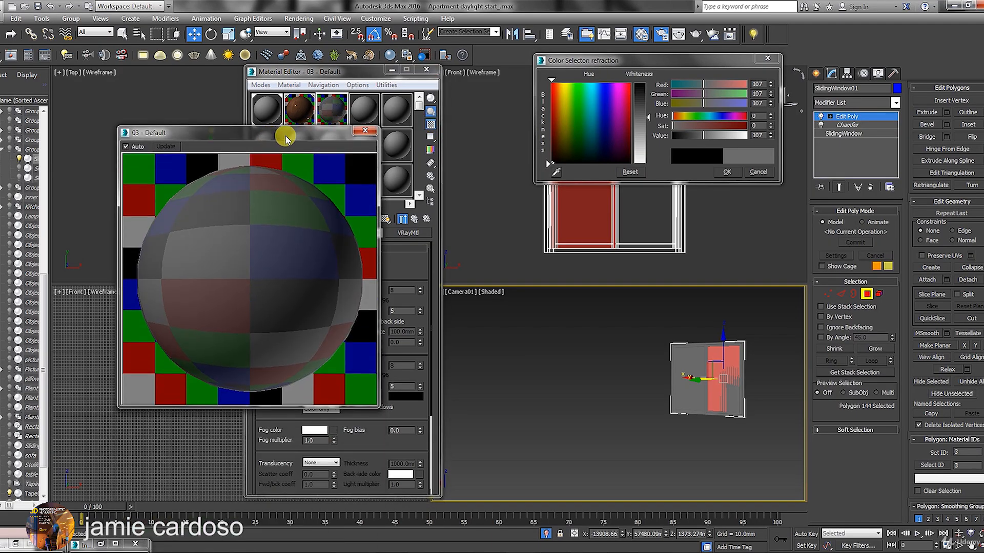
mouse_move(648, 117)
left_mouse_down()
mouse_move(649, 156)
mouse_move(648, 83)
mouse_move(626, 166)
left_mouse_up()
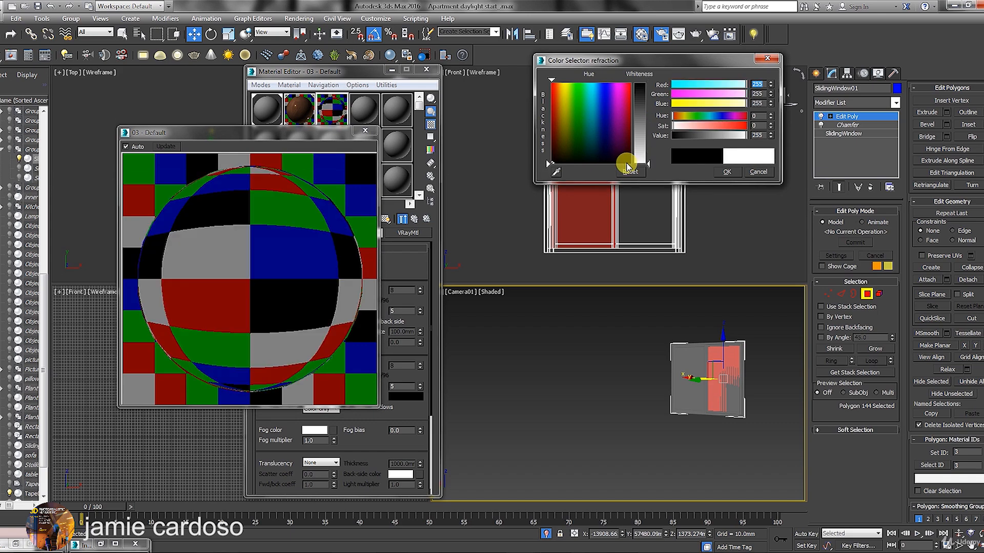
left_click(728, 172)
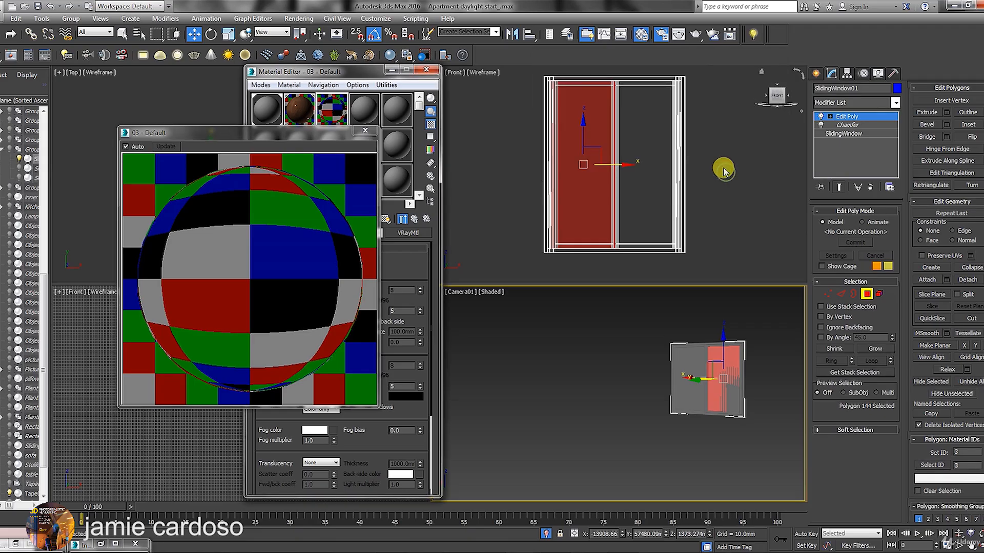
Set the ID 3 sub-material's refraction IOR to 1.2 and its refraction Affect channels to All channels.
left_click_drag(311, 132, 829, 93)
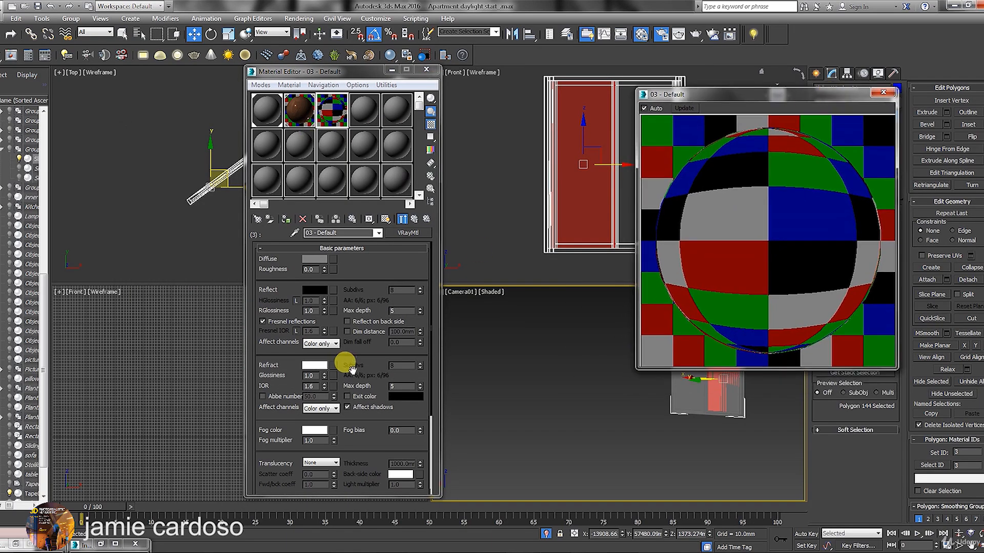
left_click(308, 384)
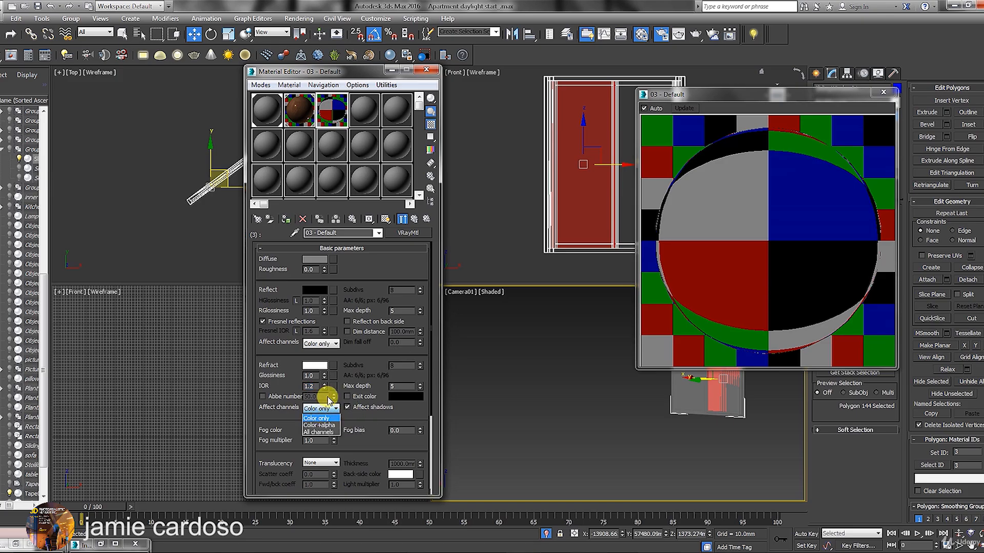
left_click(326, 433)
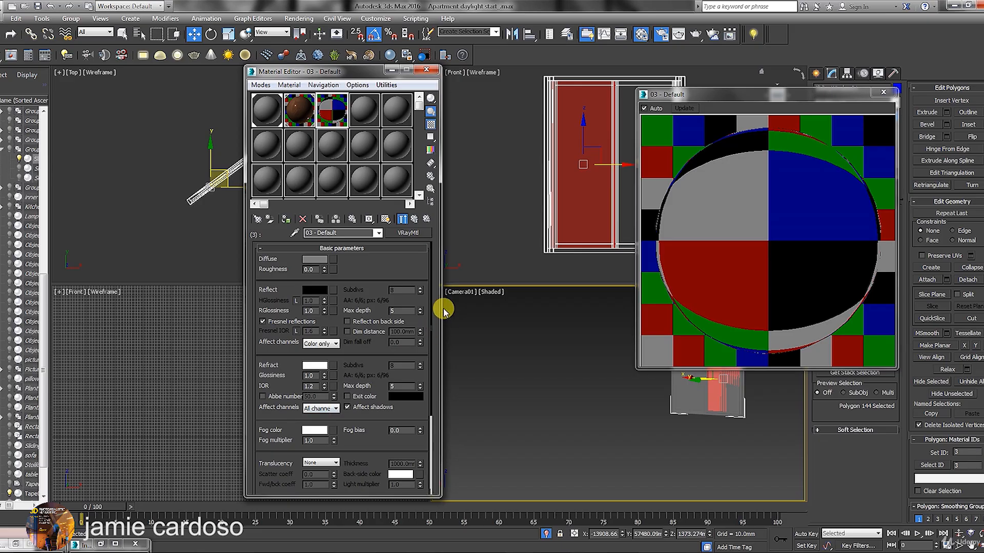
left_click_drag(820, 95, 702, 129)
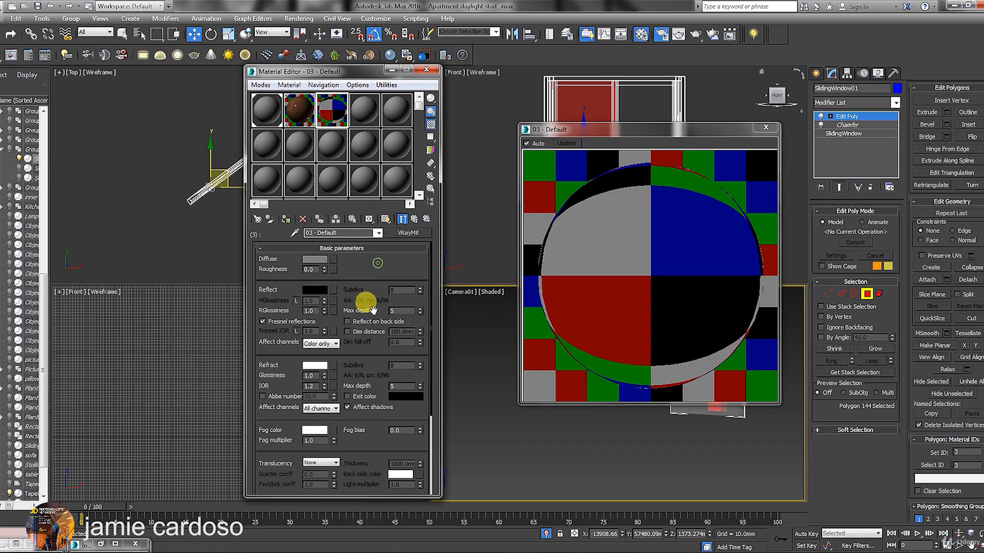
left_click(765, 128)
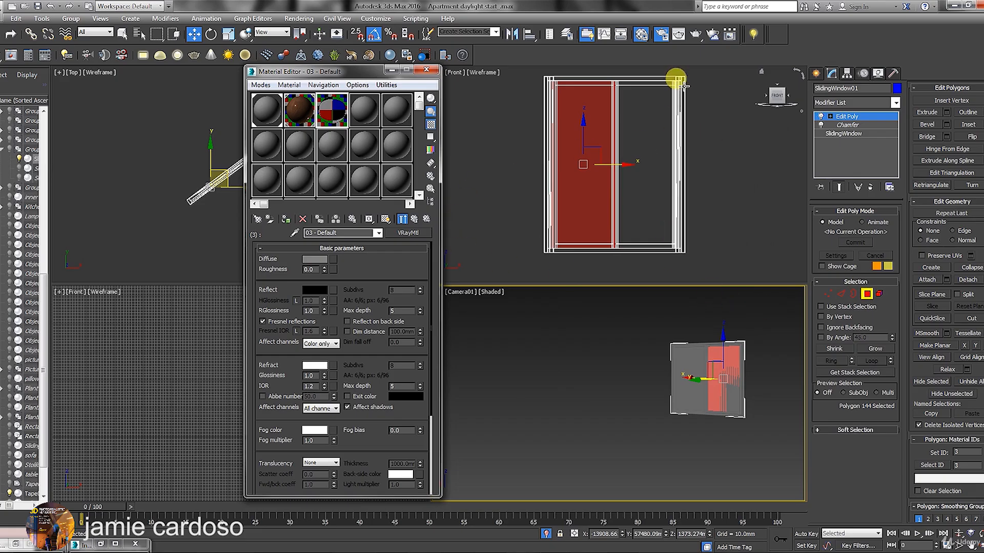
Select the polygon along the window's top frame and compare its material ID with the Multi/Sub-Object list.
left_click(660, 80)
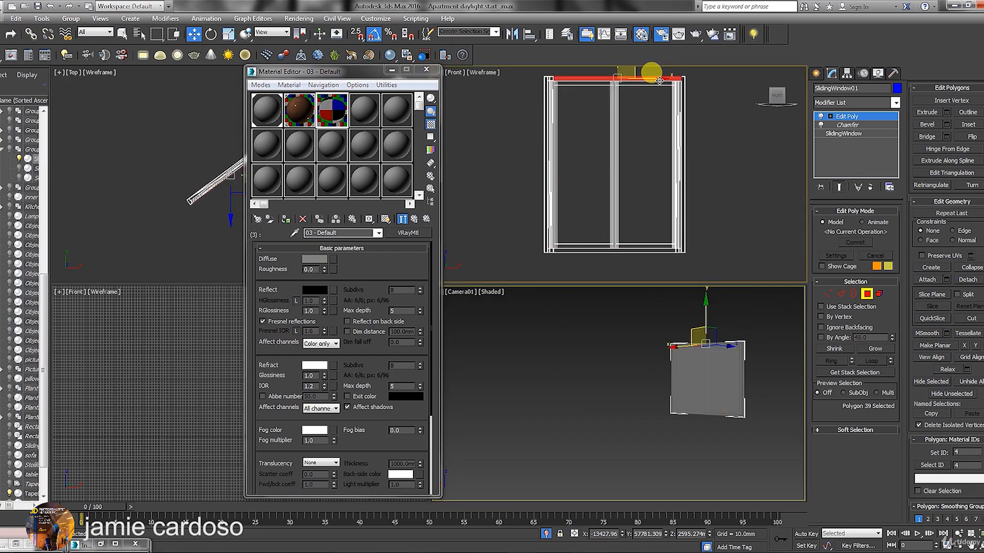
left_click(933, 452)
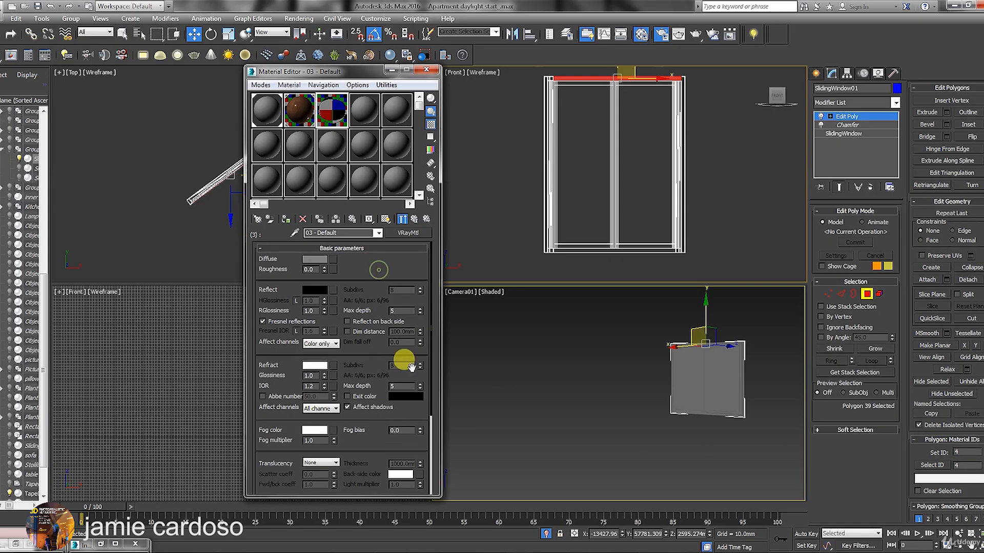
left_click(414, 219)
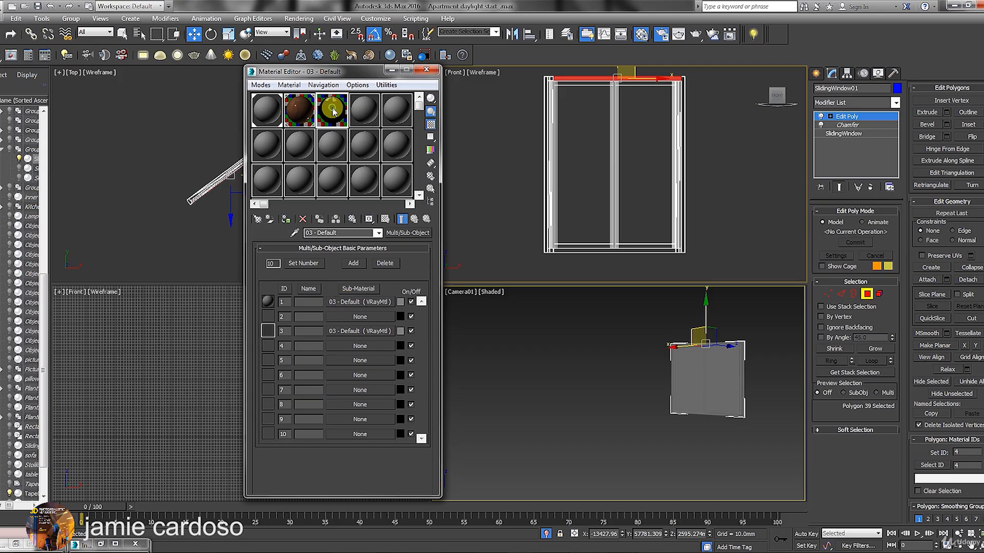
In the ID 3 sub-material, turn off Fresnel reflections and unlock the highlight glossiness, setting it to 0.92.
left_click(349, 331)
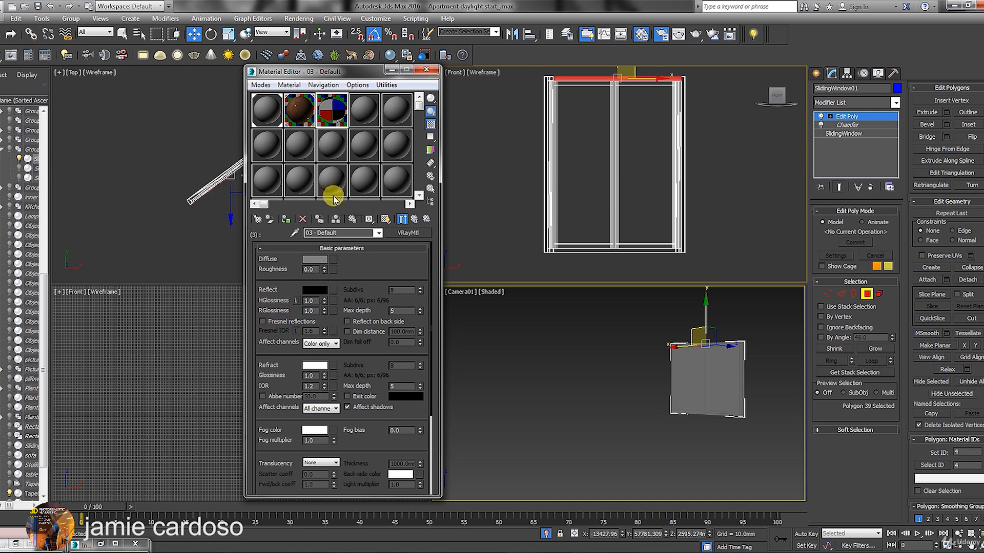
double_click(333, 115)
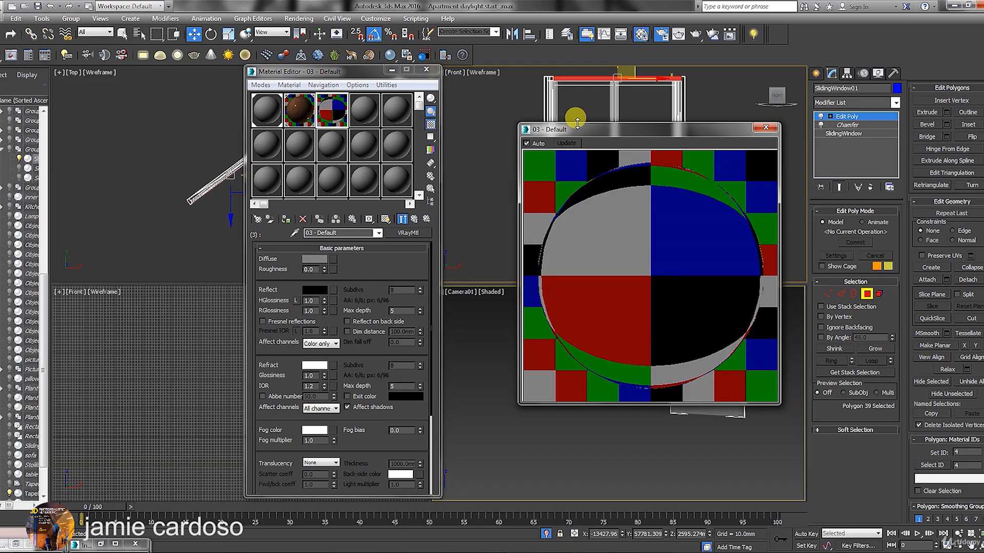
left_click(324, 304)
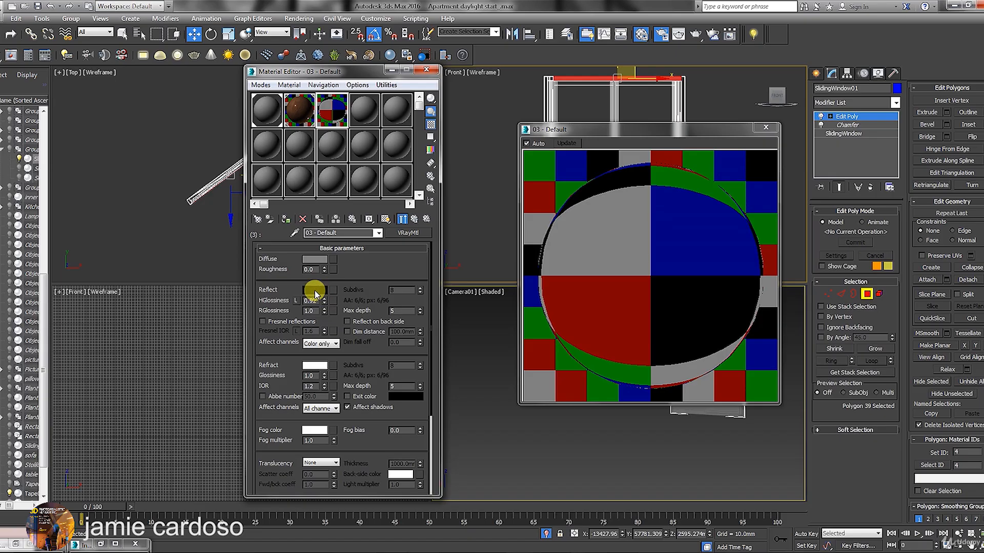
Set the ID 3 sub-material's reflection color to a gray of value 55 and its highlight glossiness to 0.94.
left_click(315, 290)
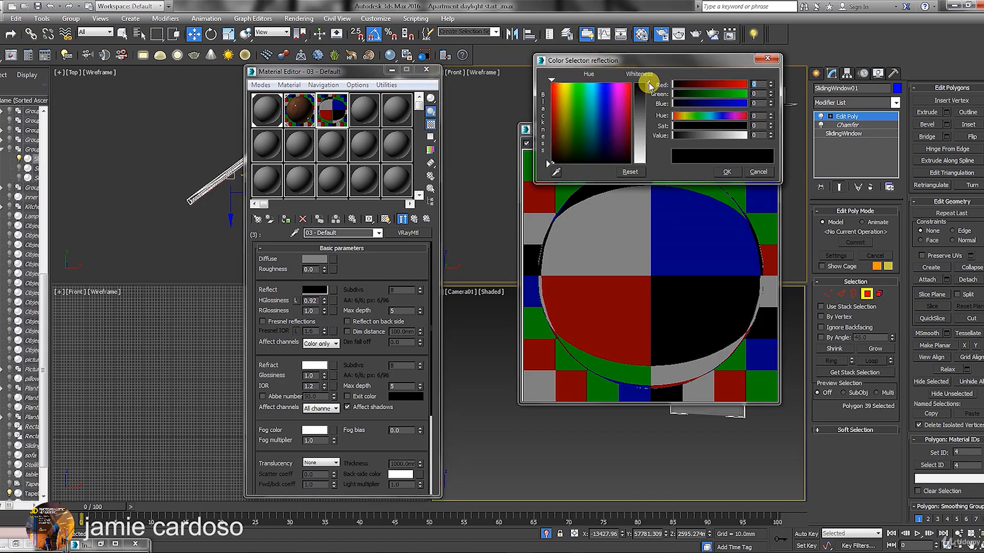
left_click_drag(649, 84, 648, 84)
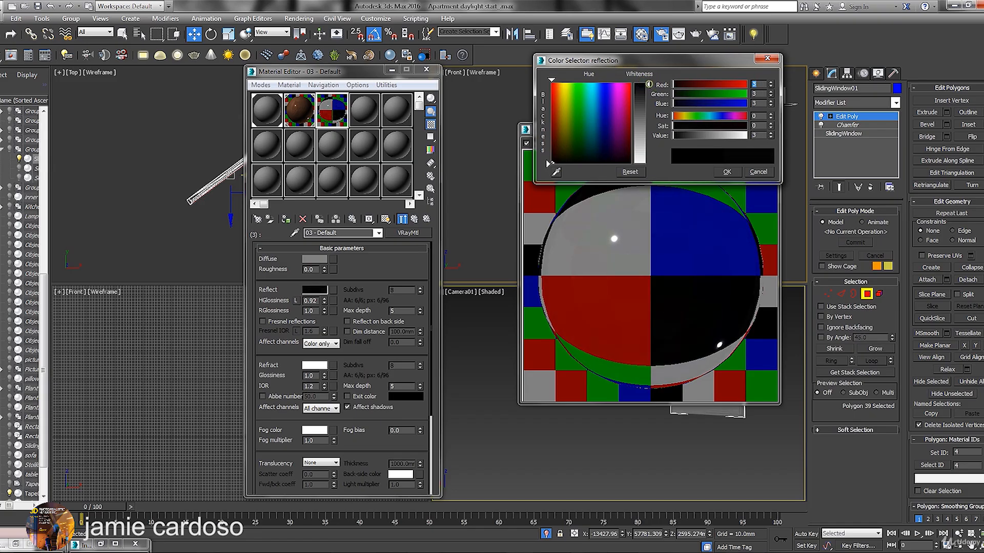
left_click_drag(648, 84, 648, 96)
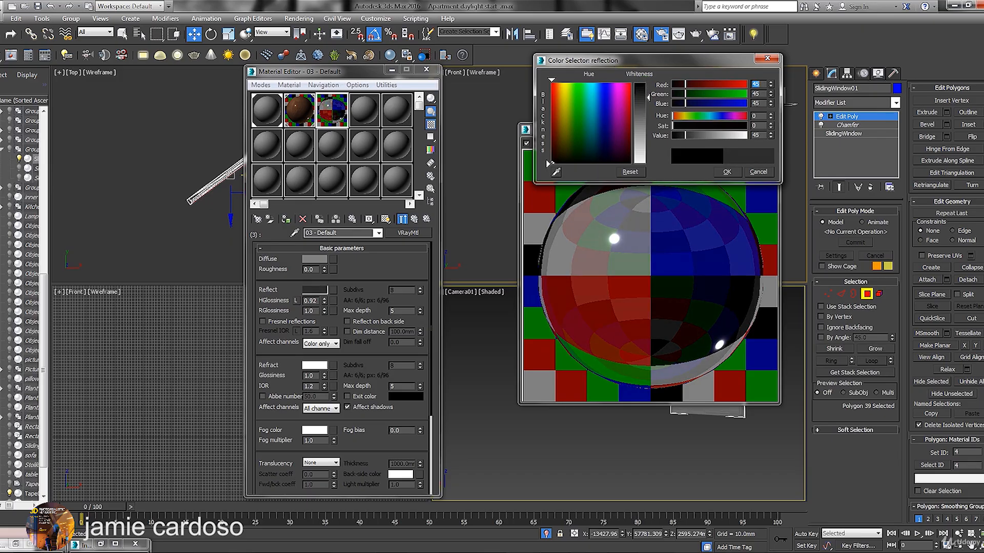
left_click(754, 134)
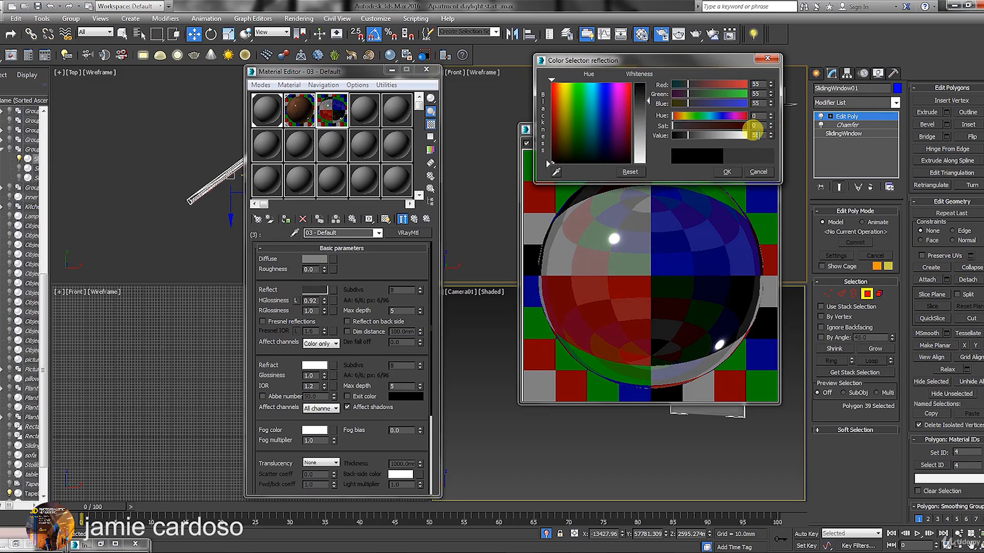
left_click(725, 173)
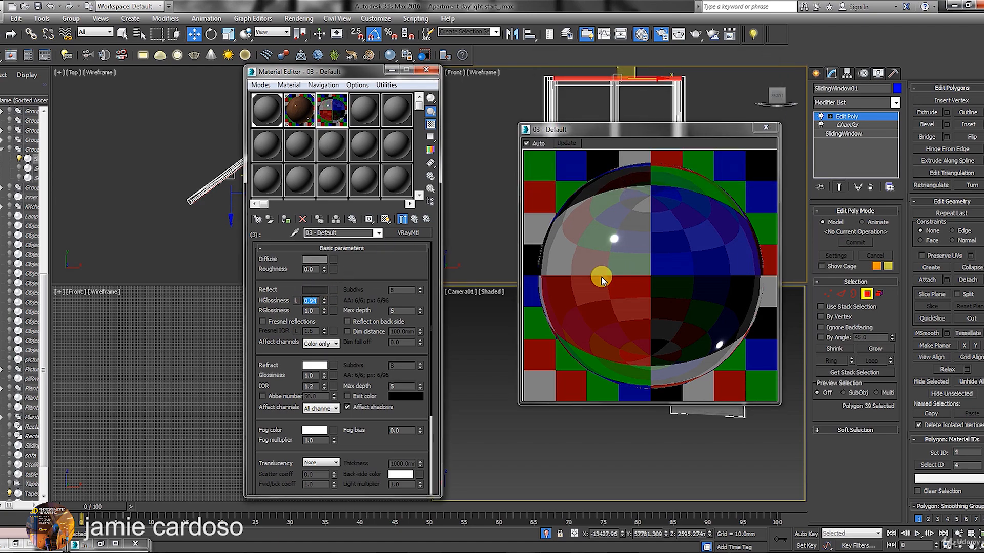
Return to the Multi/Sub-Object level and name the ID 3 sub-material "glass".
left_click(414, 219)
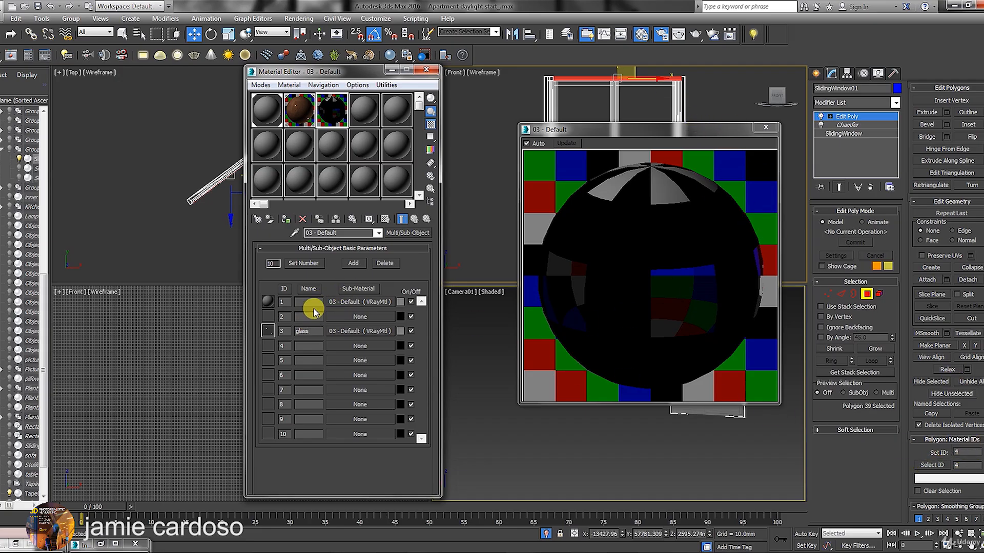
Copy the ID 1 VRayMtl into the ID 4 slot of the Multi/Sub-Object material and name it "metal".
left_click(268, 346)
left_click_drag(348, 302, 347, 343)
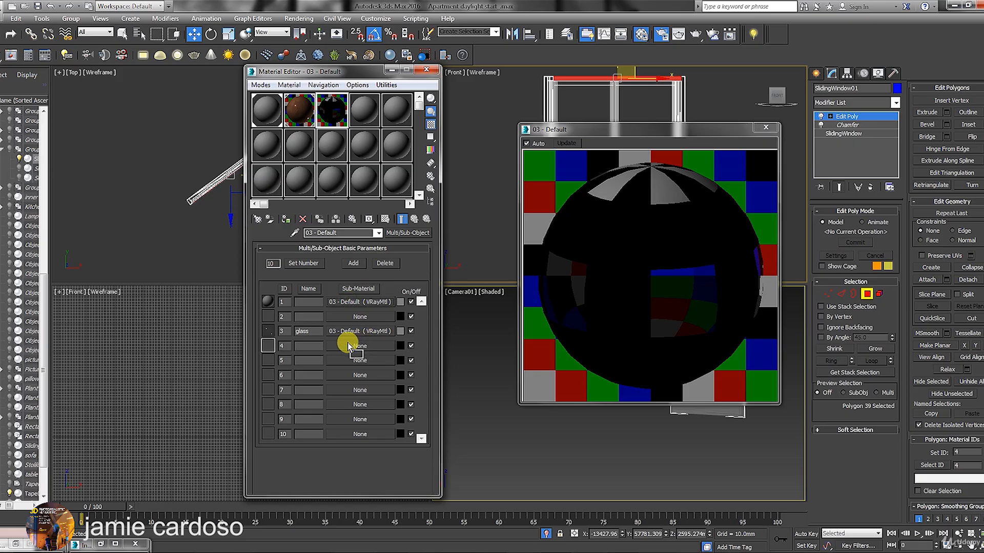
left_click(322, 316)
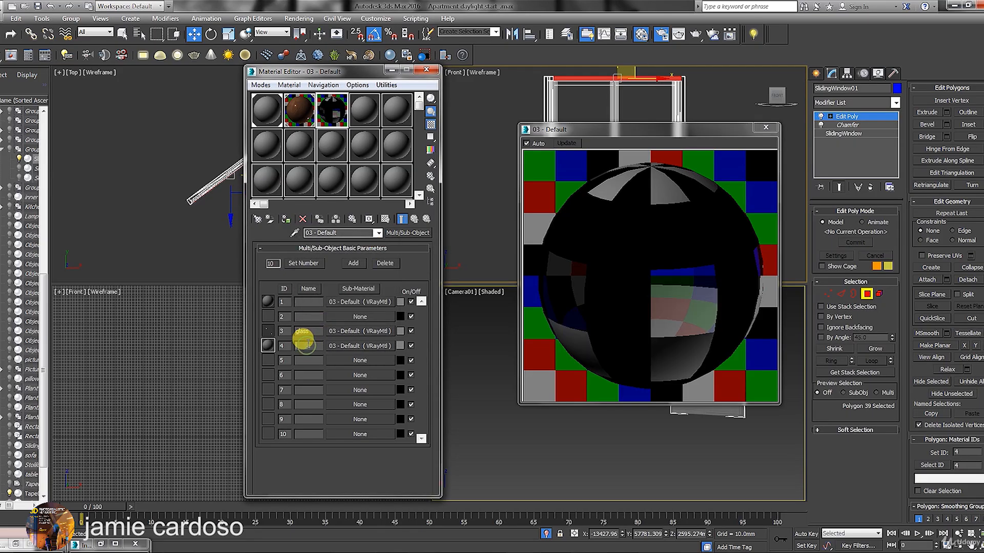
Open the ID 4 metal sub-material and set its BRDF type to Ward.
left_click(353, 346)
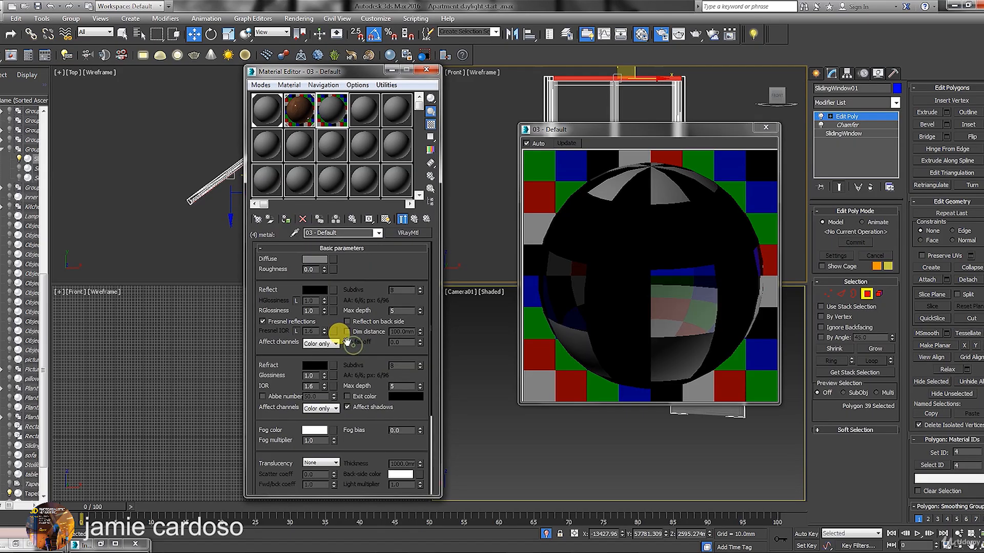
scroll(339, 482, "down", 5)
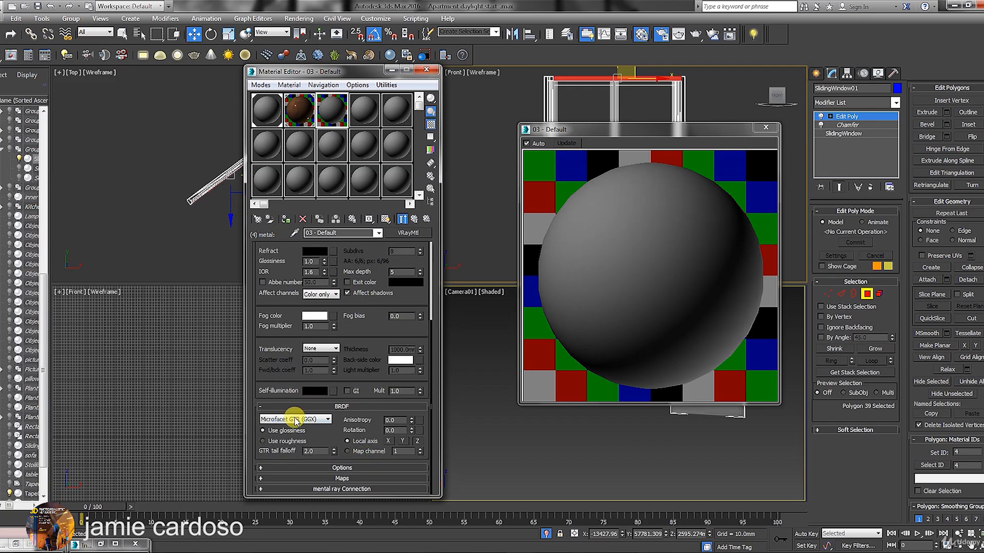
left_click(290, 420)
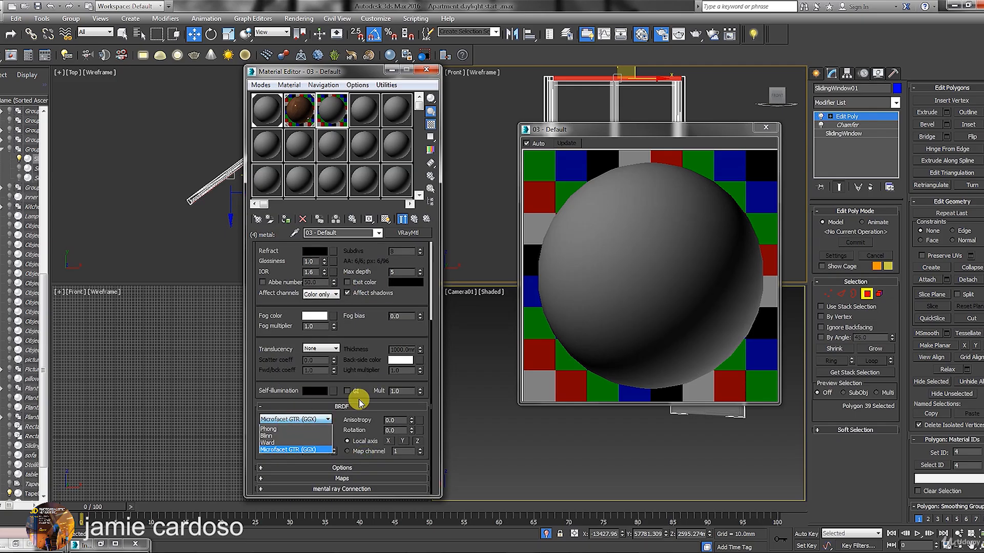
left_click(281, 442)
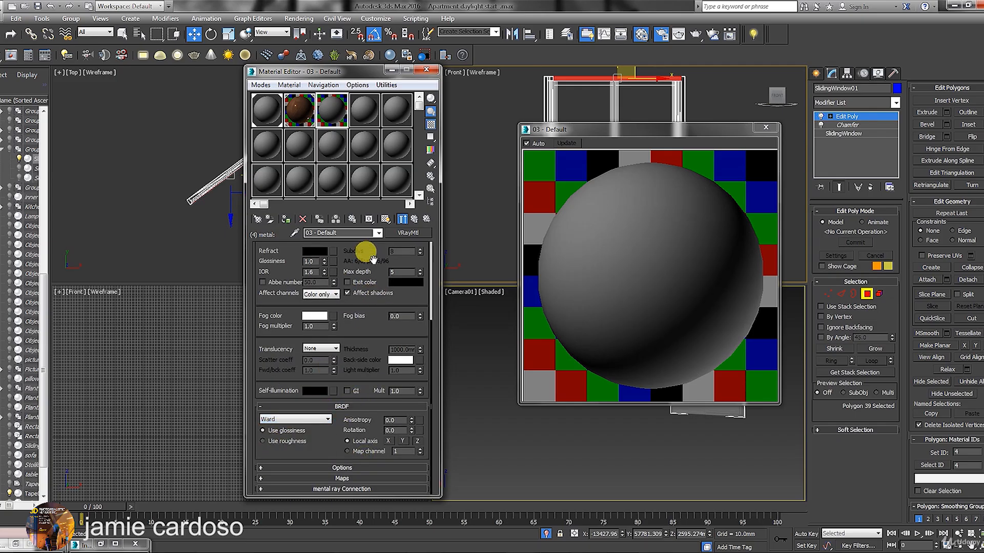
left_click_drag(370, 255, 353, 217)
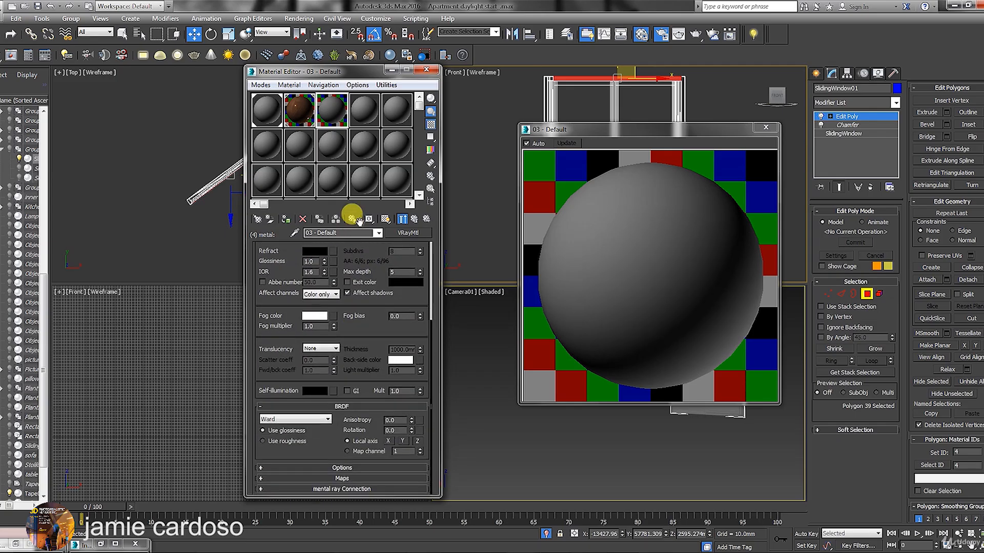
left_click(302, 419)
left_click(285, 440)
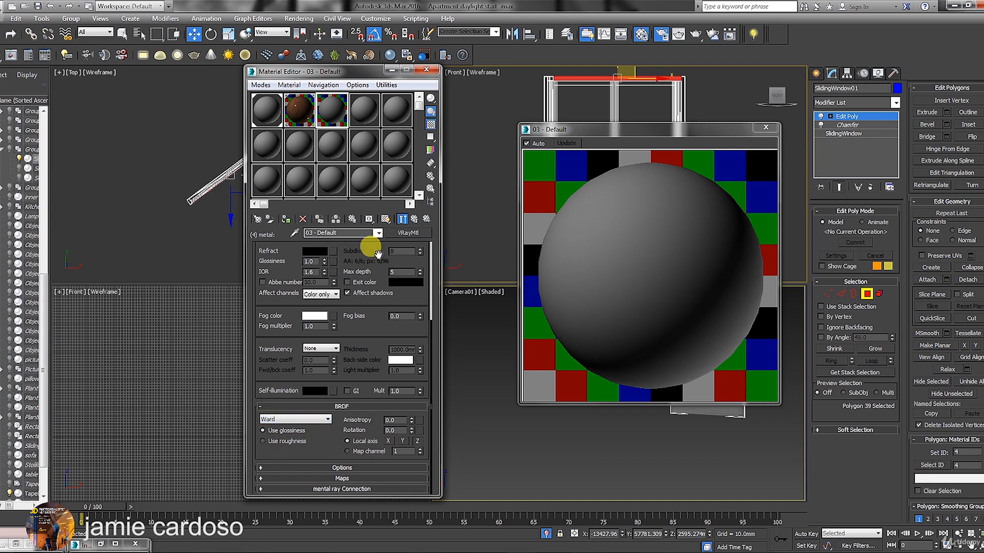
scroll(355, 264, "up", 5)
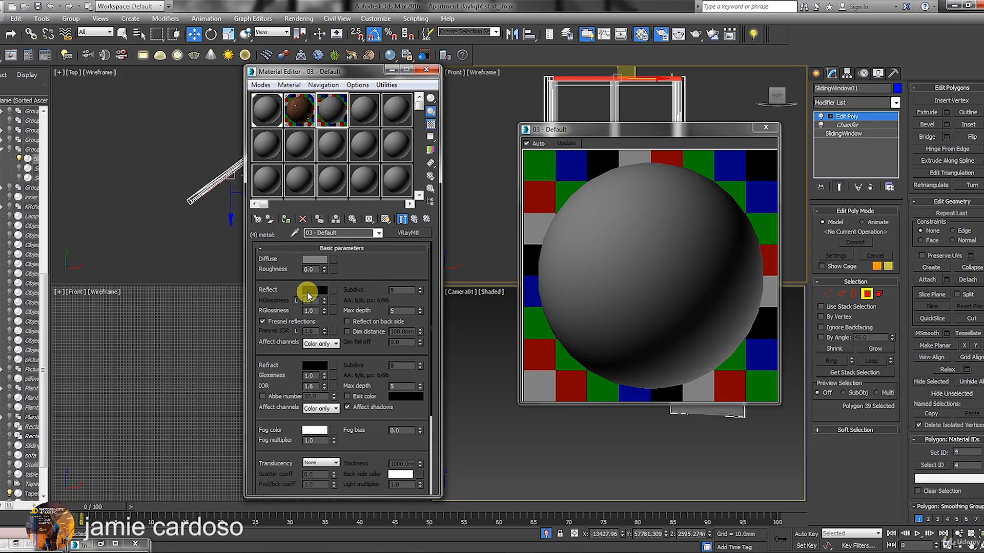
Give the metal sub-material a dark gray reflection color of about 62, turn off Fresnel reflections and unlock the highlight glossiness, setting it to 0.9.
left_click(315, 290)
left_click_drag(649, 90, 654, 105)
left_click(727, 172)
left_click(263, 322)
left_click(297, 301)
mouse_move(324, 302)
left_mouse_down()
mouse_move(317, 293)
mouse_move(316, 307)
left_mouse_up()
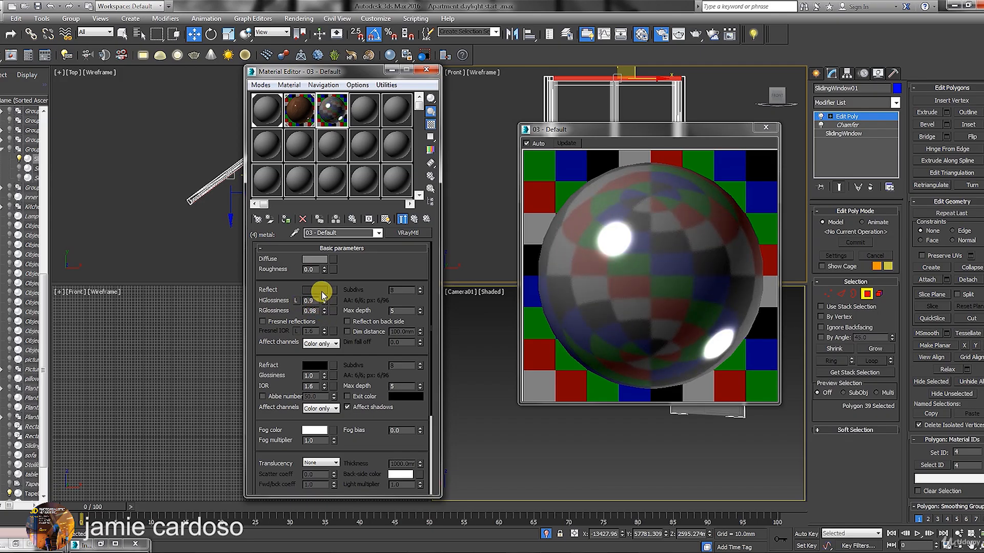
Set the metal sub-material's diffuse color to a dark gray of value 23.
left_click(314, 259)
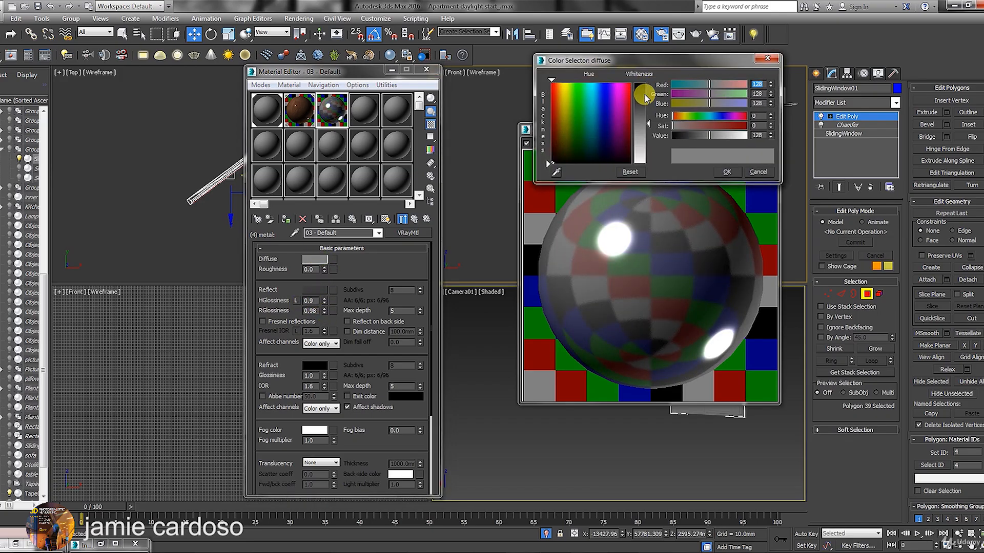
left_click_drag(645, 98, 647, 88)
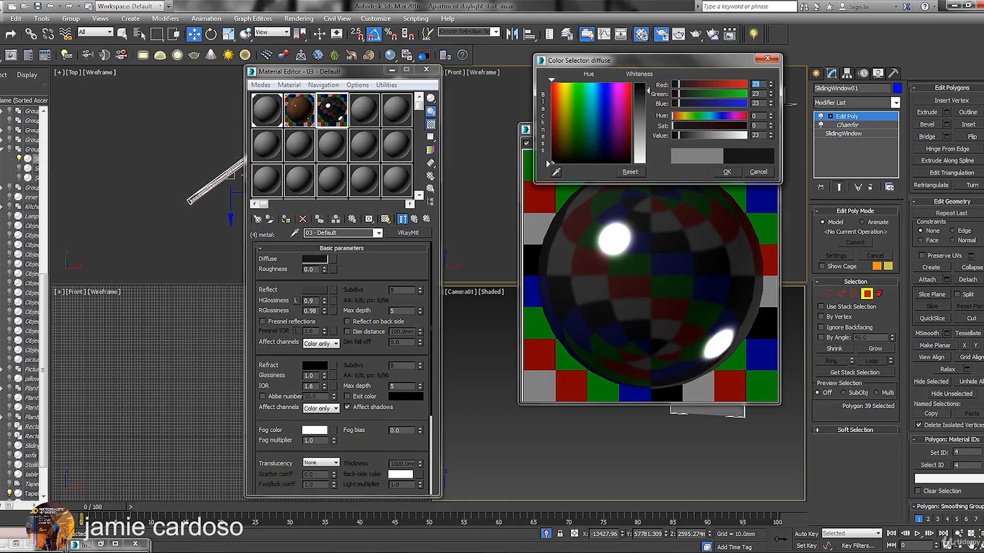
left_click(723, 170)
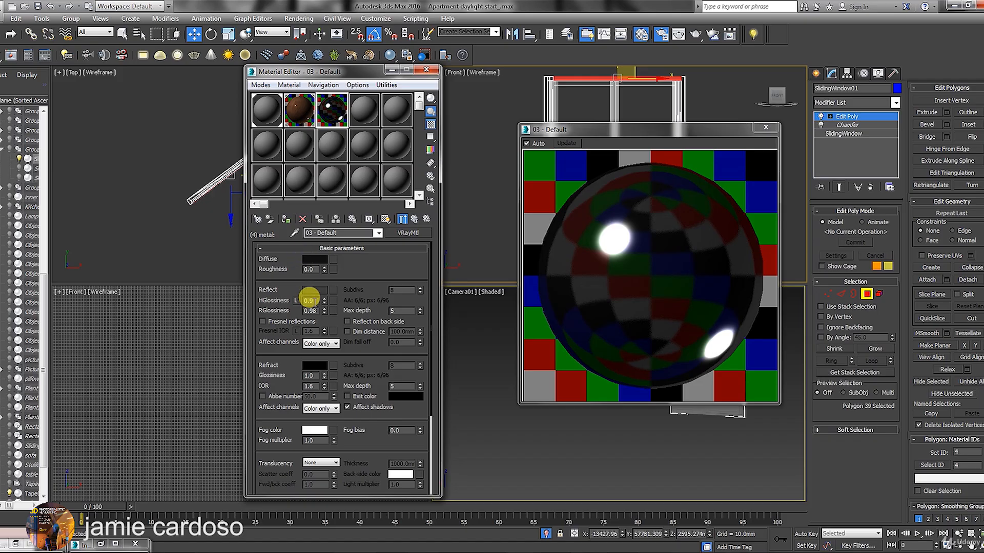
Set the metal's highlight glossiness to 0.69 and reflection glossiness to 0.88, and its reflection color to a gray of value 70.
left_click_drag(324, 301, 331, 294)
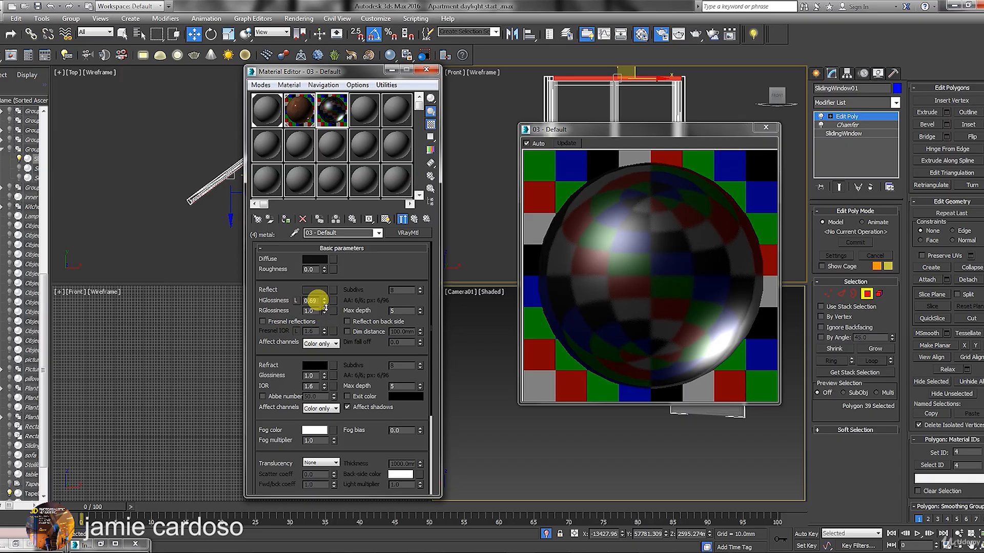
left_click_drag(325, 313, 325, 311)
left_click(314, 290)
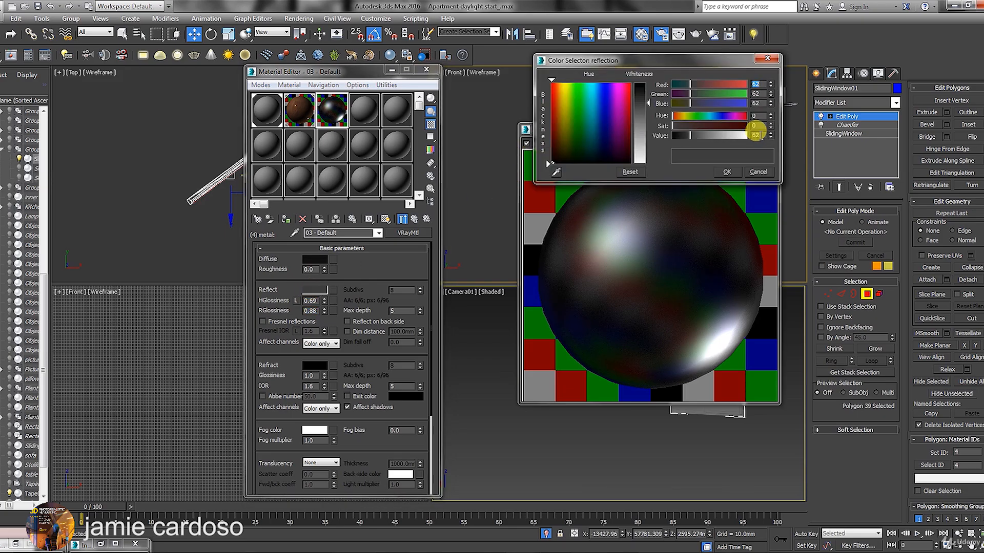
left_click(756, 135)
type("70")
key("Return")
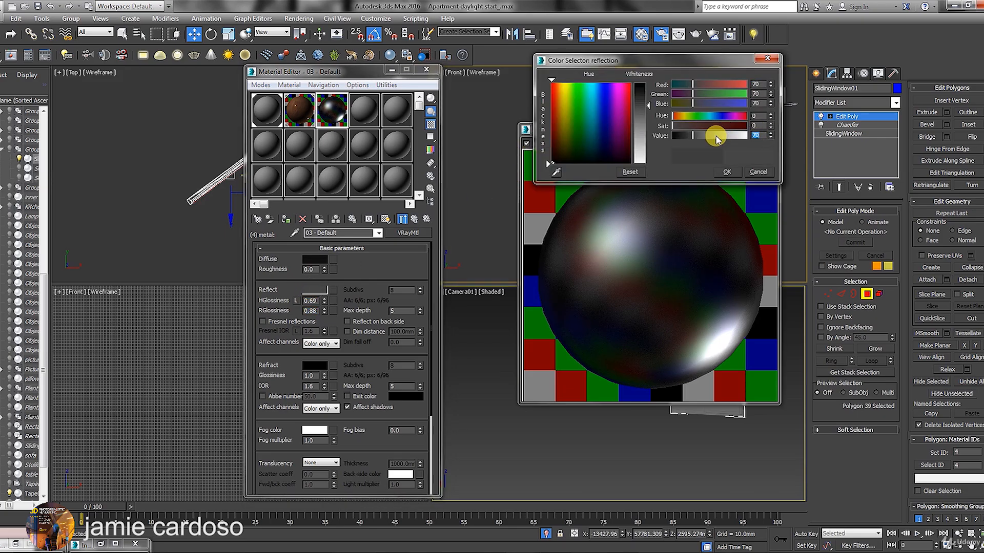
left_click(729, 172)
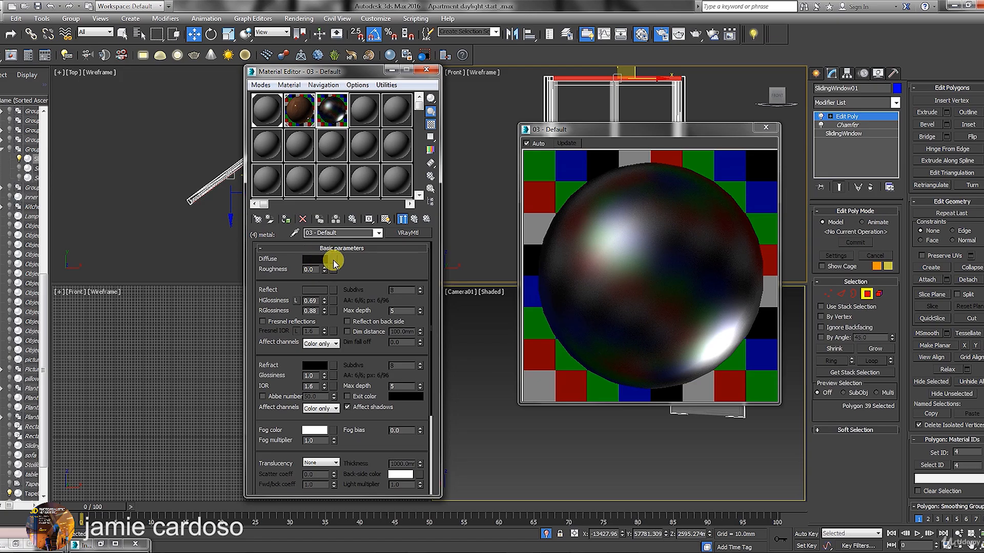
Add a Falloff map to the metal's diffuse and set its front color to a near-black of value 8.
left_click(333, 260)
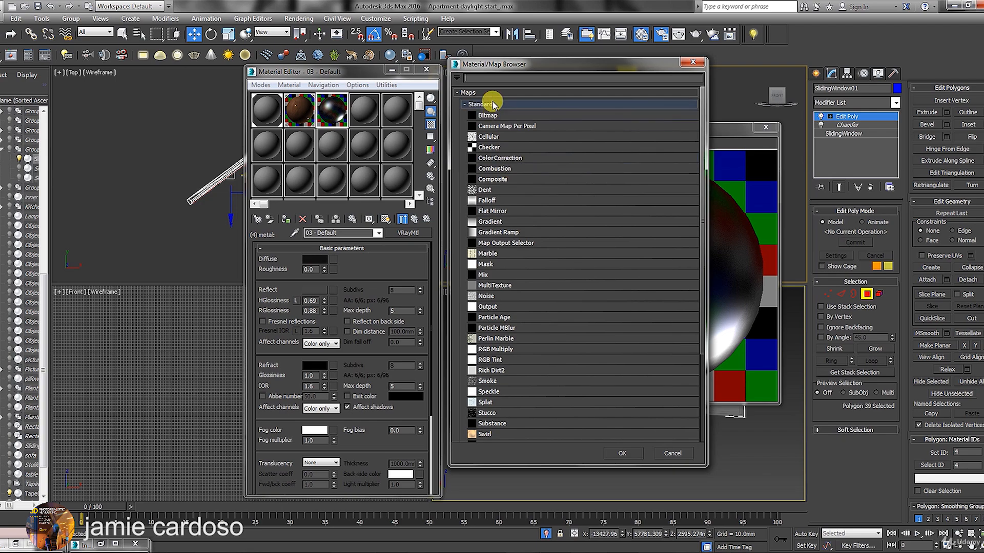
double_click(496, 201)
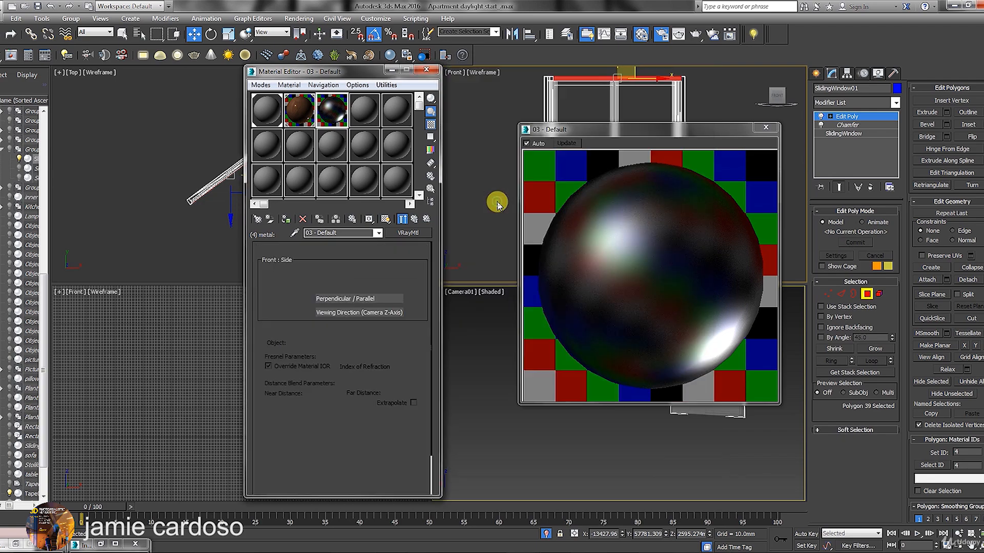
left_click(270, 270)
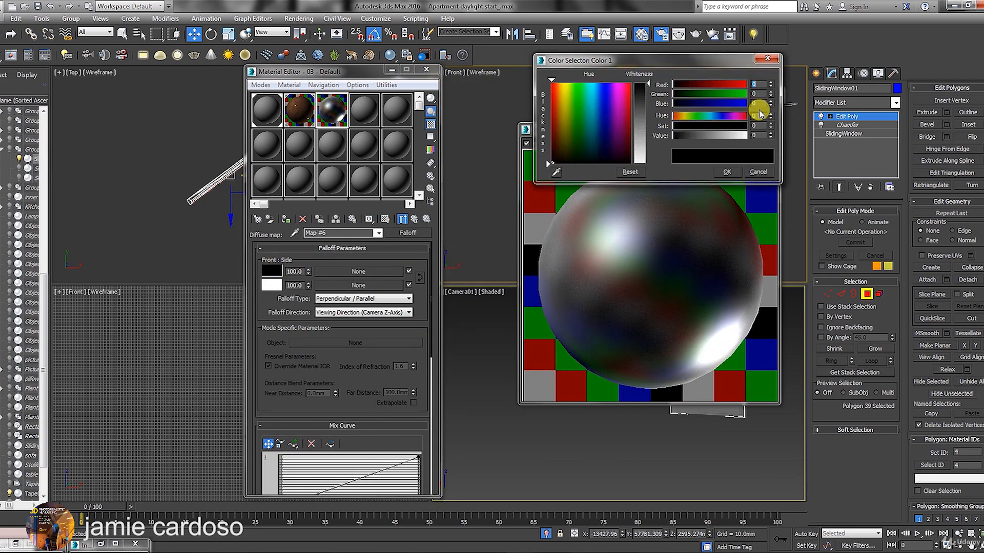
left_click_drag(675, 135, 673, 135)
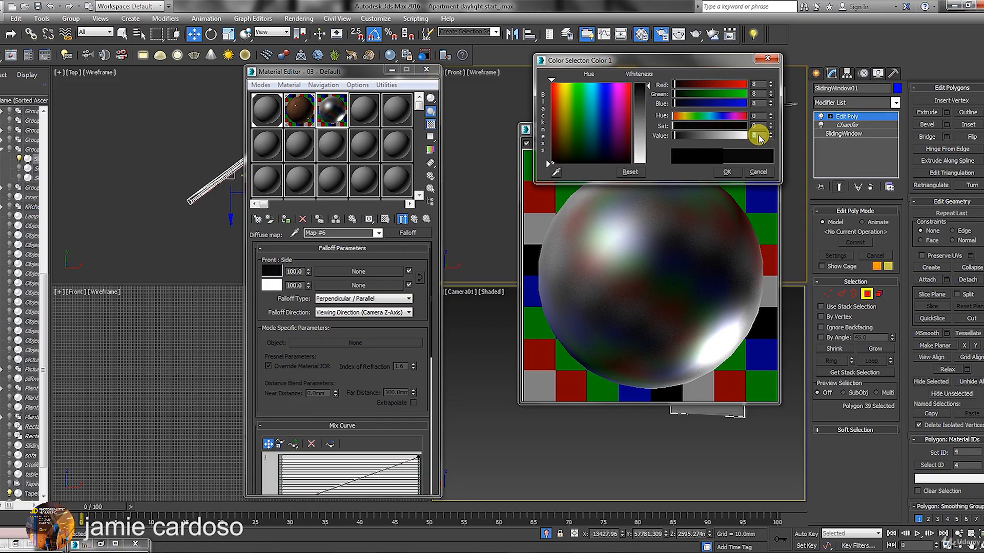
left_click(727, 172)
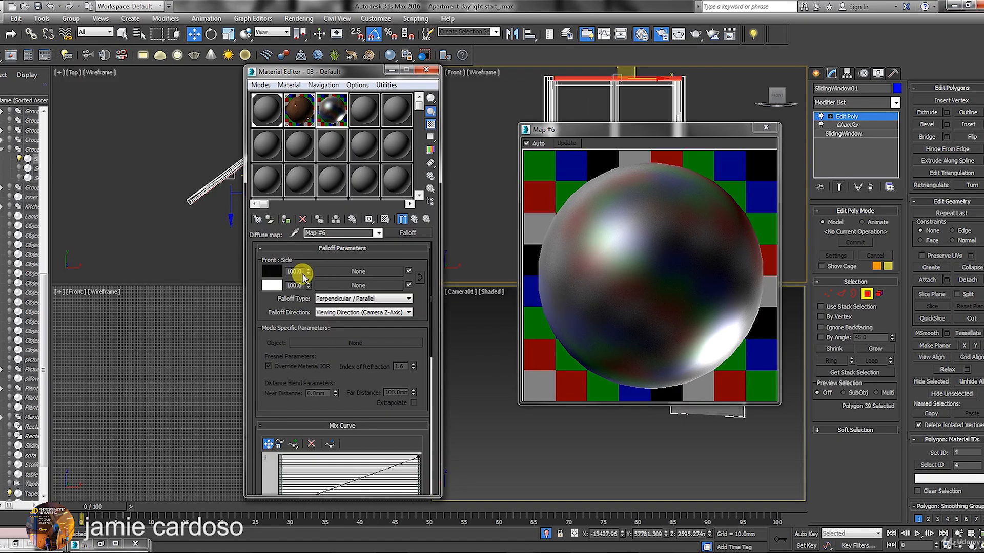
Set the Falloff map's side color to a dark gray of about 23.
left_click(272, 285)
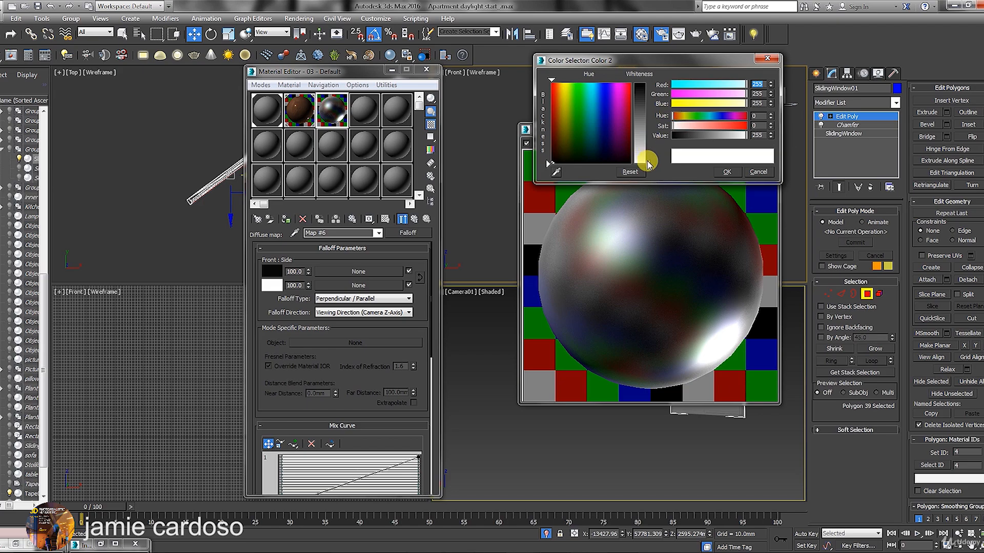
left_click_drag(649, 164, 648, 89)
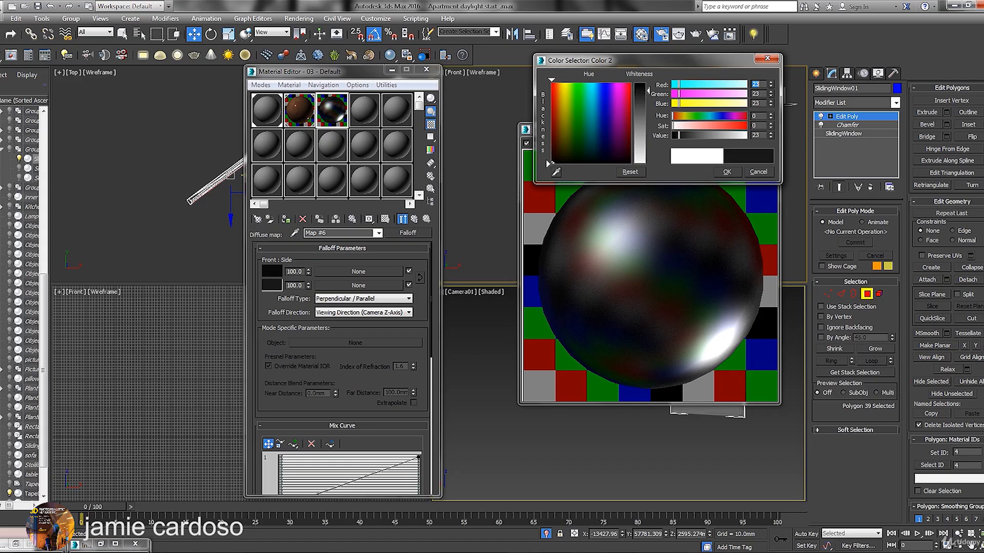
left_click_drag(648, 94, 648, 91)
left_click(727, 172)
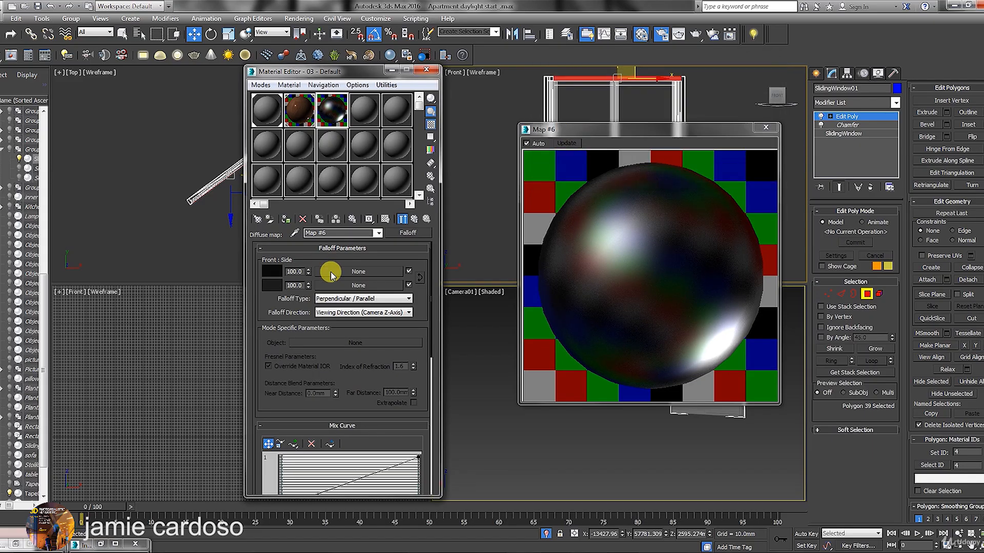
Return to the Multi/Sub-Object level, leave polygon editing on the window, and close the enlarged material preview.
left_click_drag(313, 72, 310, 55)
left_click(411, 200)
left_click_drag(574, 135, 414, 253)
left_click_drag(508, 256, 466, 256)
left_click(816, 73)
left_click(410, 204)
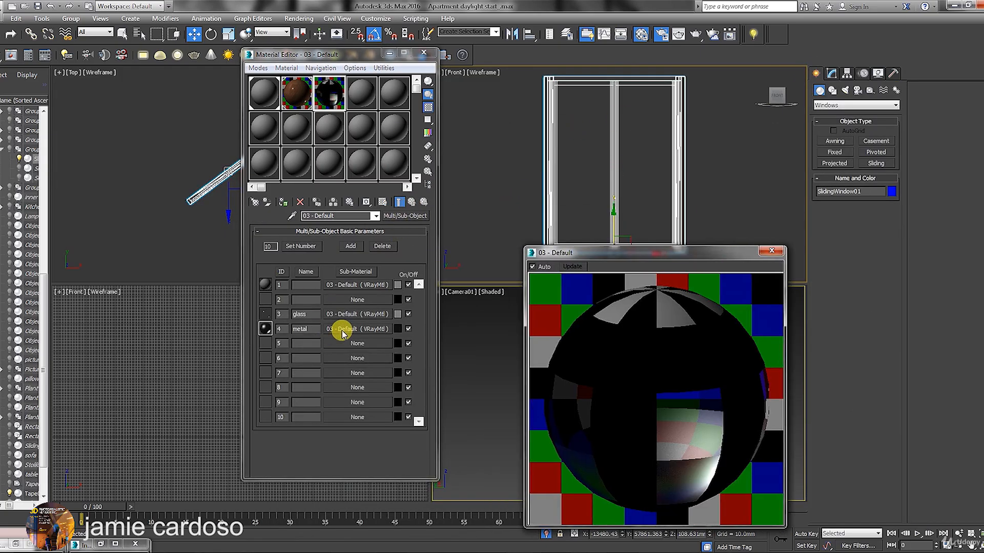
left_click_drag(316, 330, 275, 327)
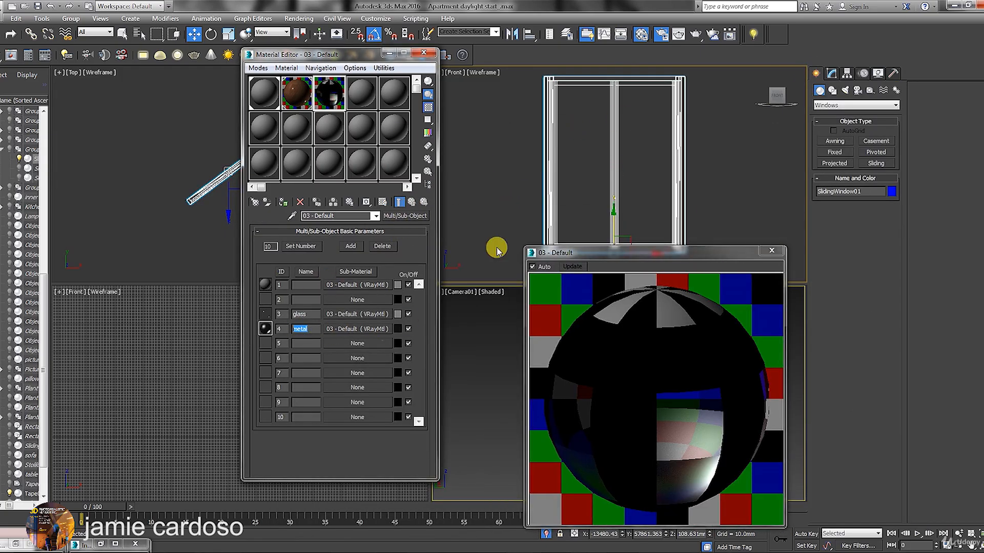
left_click(772, 250)
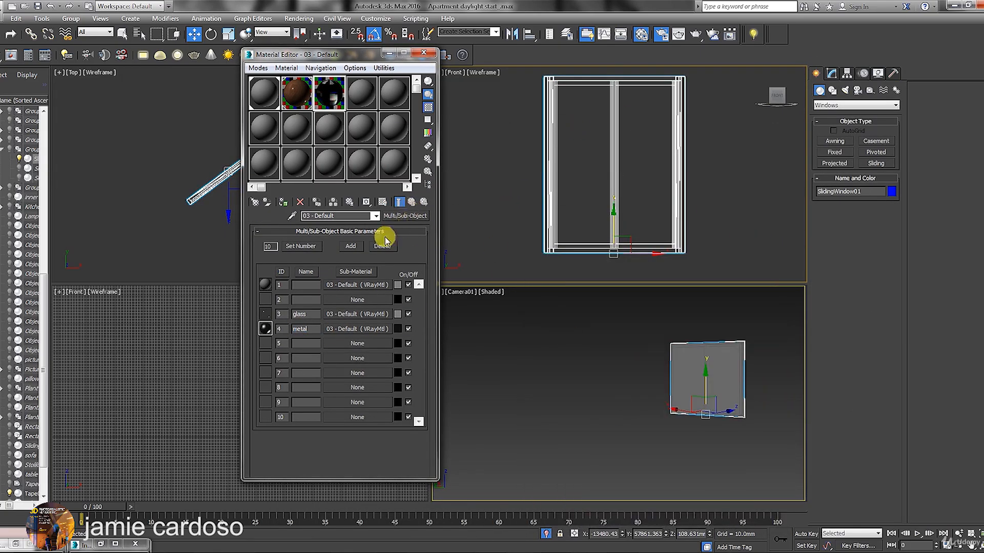
Assign the Multi/Sub-Object material to the selected sliding window and maximize the Camera01 view.
left_click(283, 204)
left_click(718, 358)
key("alt+w")
Select the polygon on the window's central vertical bar in Edit Poly to check its material ID.
left_click(833, 75)
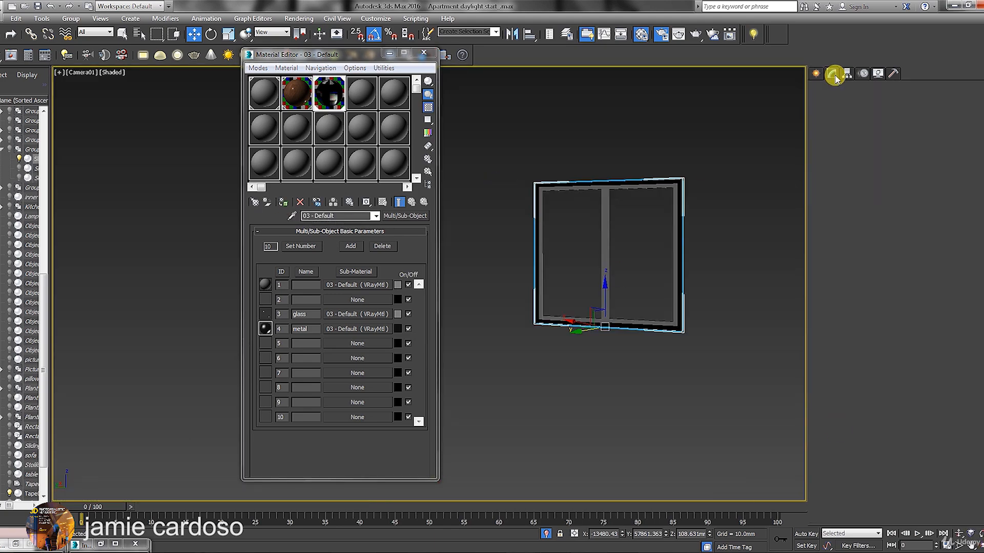
left_click(867, 294)
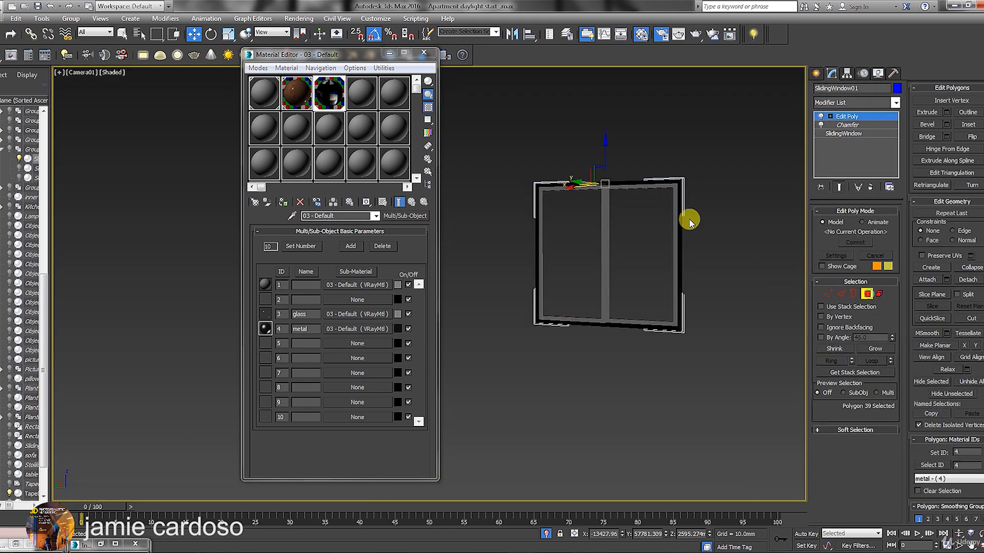
left_click(605, 200)
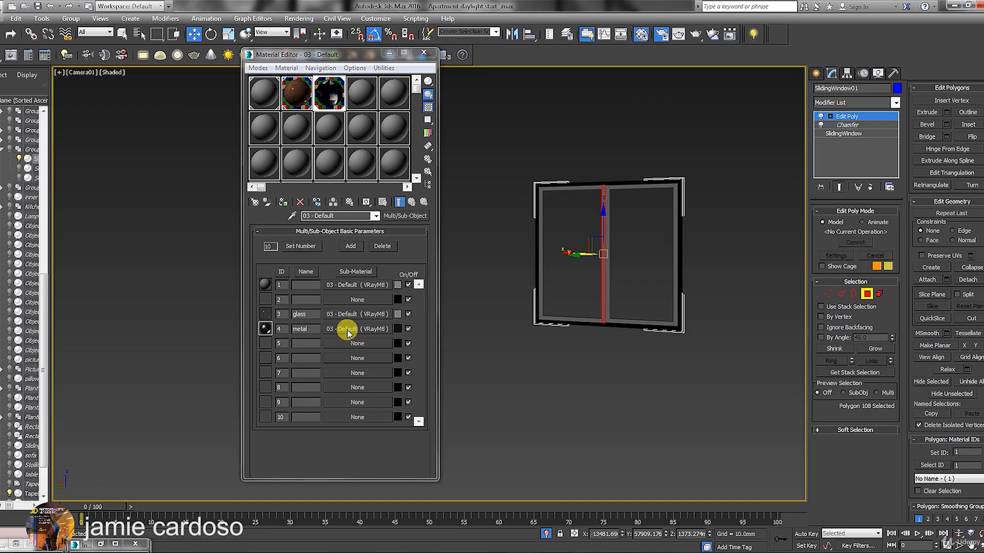
Copy the ID 4 metal sub-material onto the ID 1 slot as an instance.
left_click_drag(348, 333, 338, 283)
left_click(315, 255)
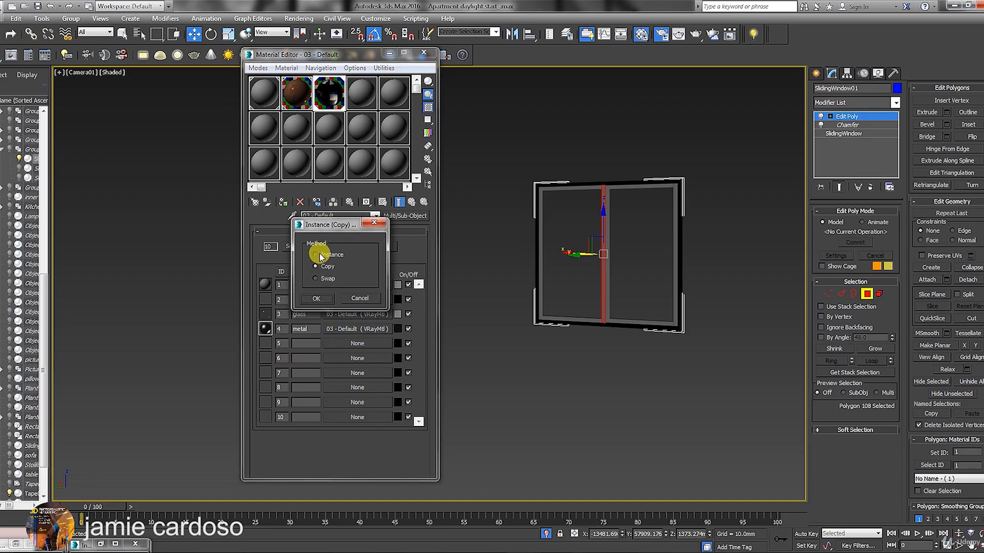
left_click(313, 298)
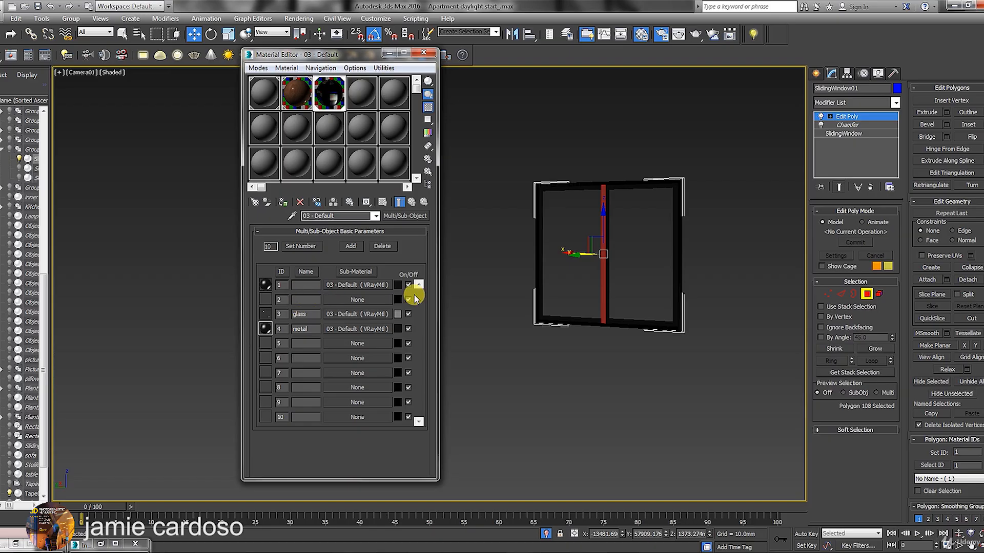
Add the window polygons with material ID 2 to the current polygon selection.
left_click_drag(913, 440, 907, 364)
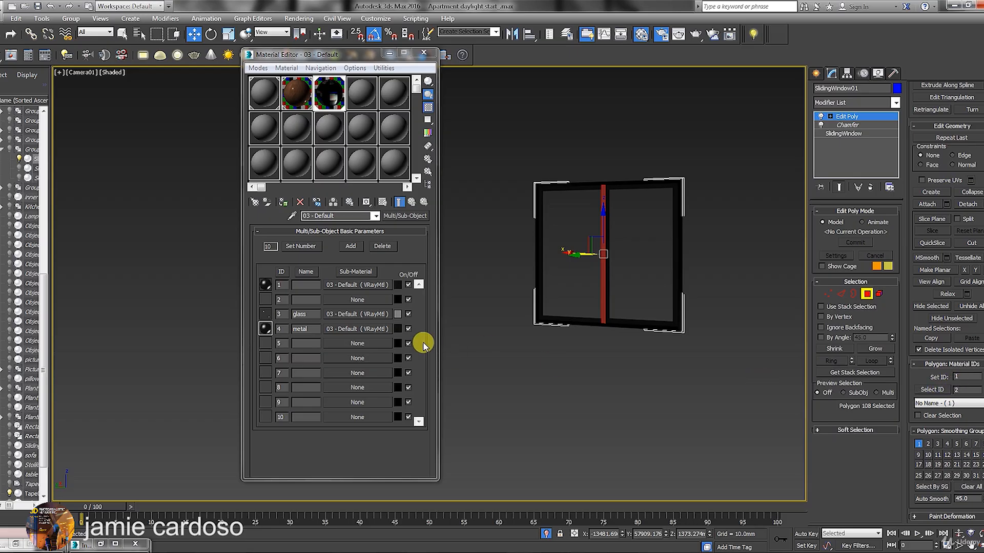
left_click(934, 390)
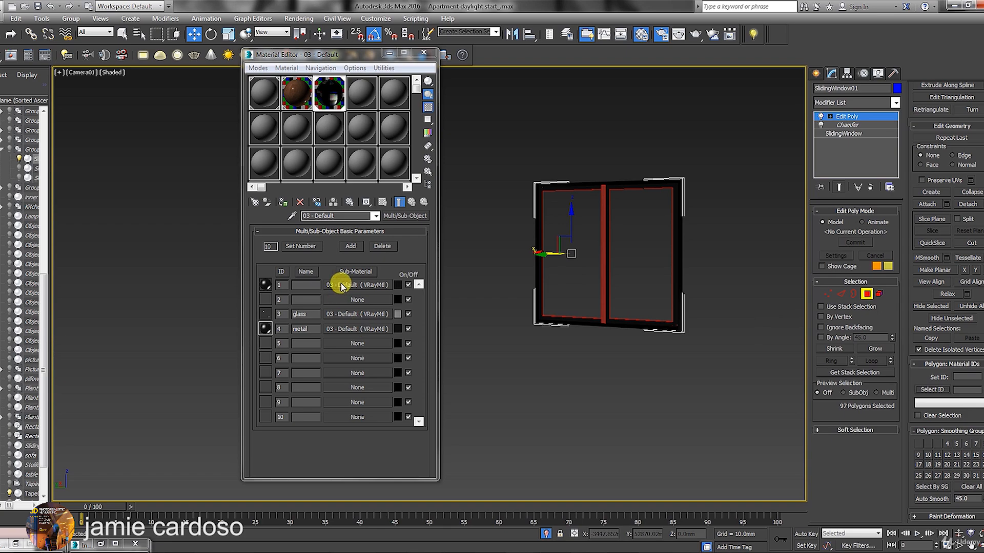
Copy the ID 1 sub-material onto the ID 2 slot as an instance.
left_click_drag(344, 288, 338, 300)
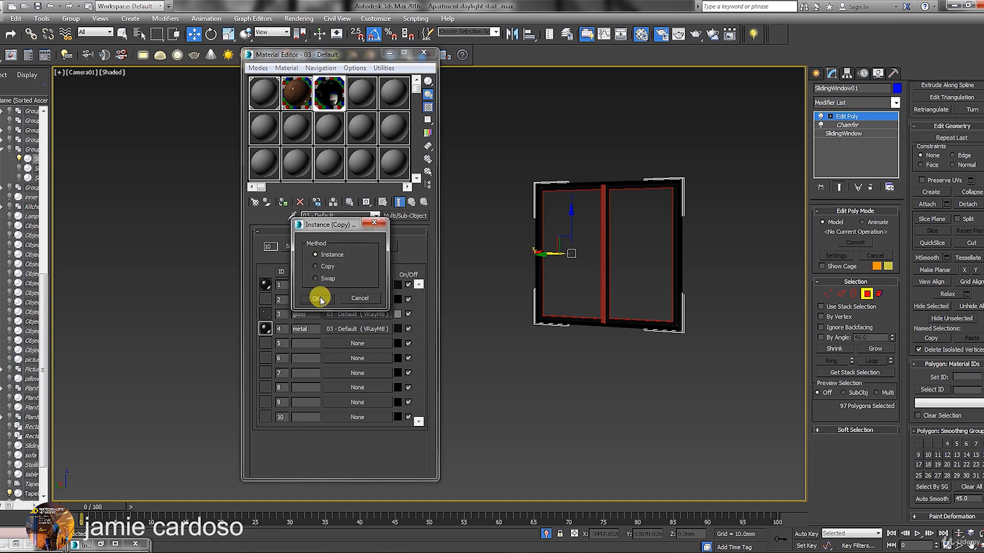
left_click(320, 297)
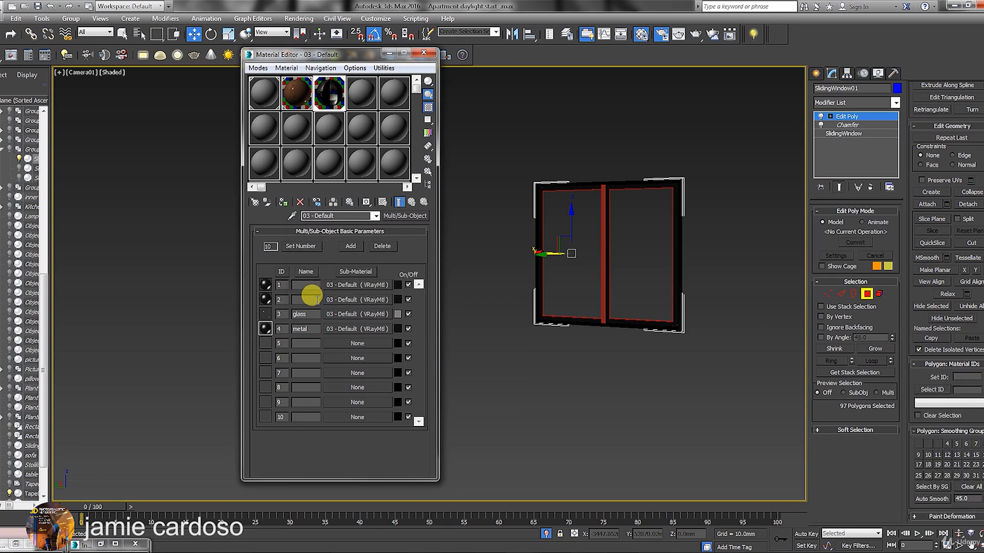
Restore the four-viewport layout and close the Material Editor.
left_click(816, 72)
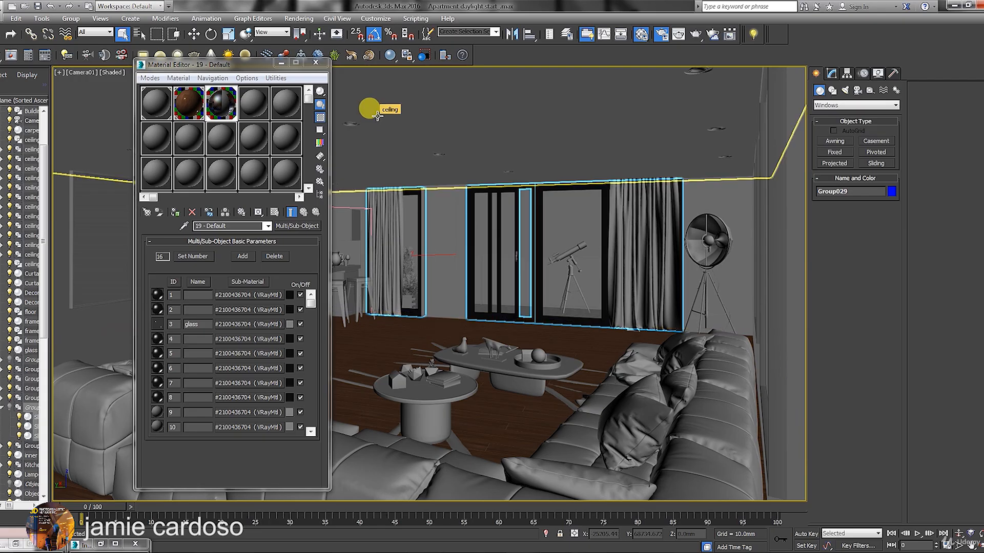
key("alt+w")
left_click(315, 62)
scroll(301, 176, "down", 10)
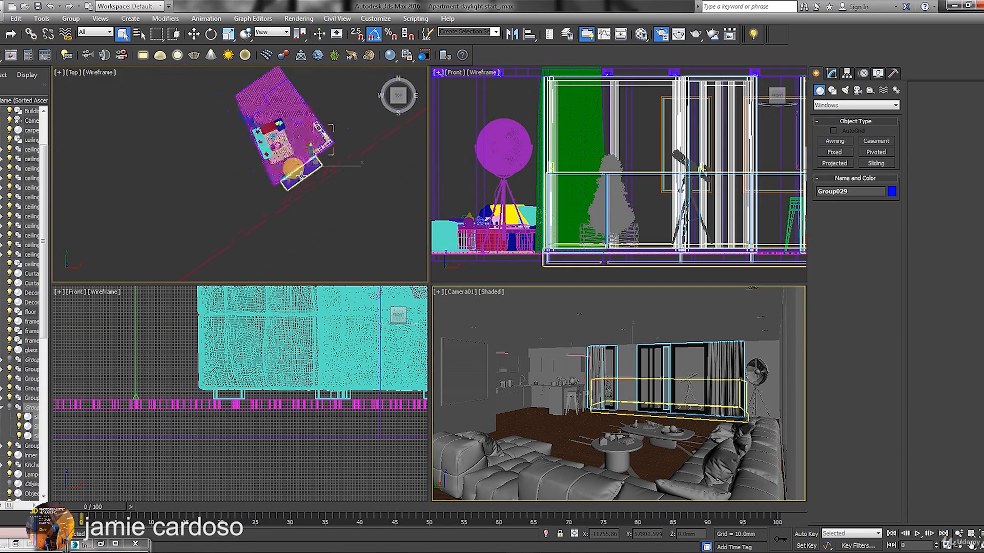
Create a VRaySun in the Top view, aimed from outside the windows into the apartment, and add a VRaySky environment map.
left_click(844, 91)
left_click(860, 105)
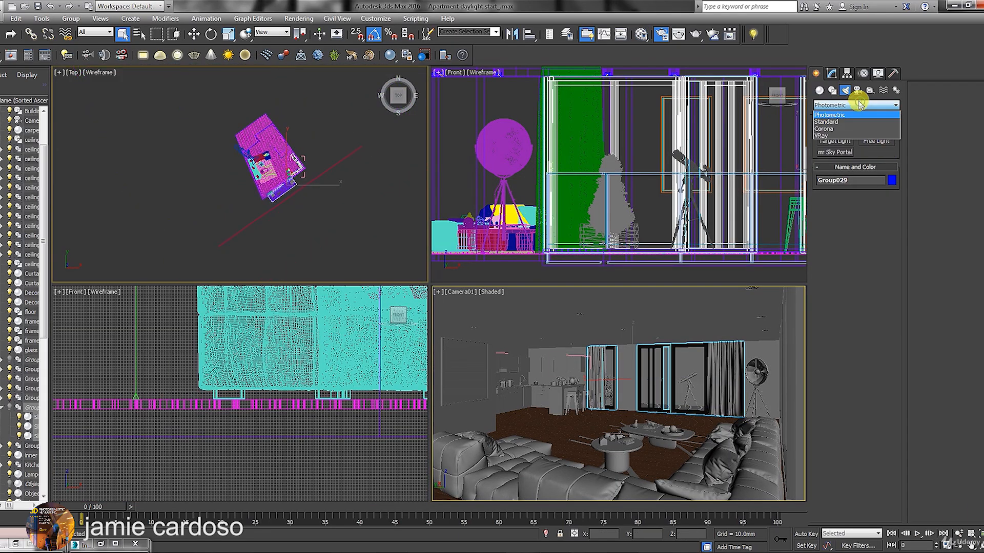
left_click(832, 138)
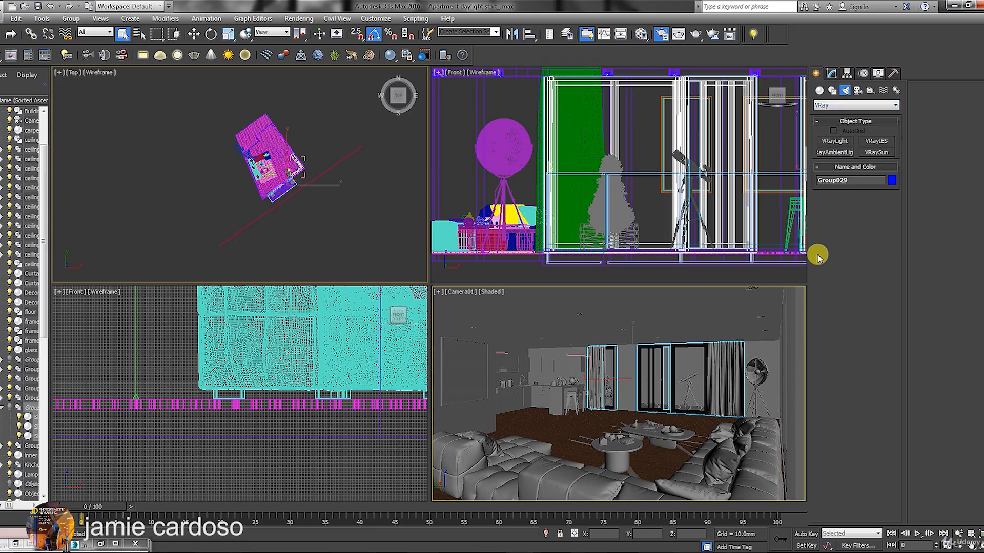
left_click(876, 152)
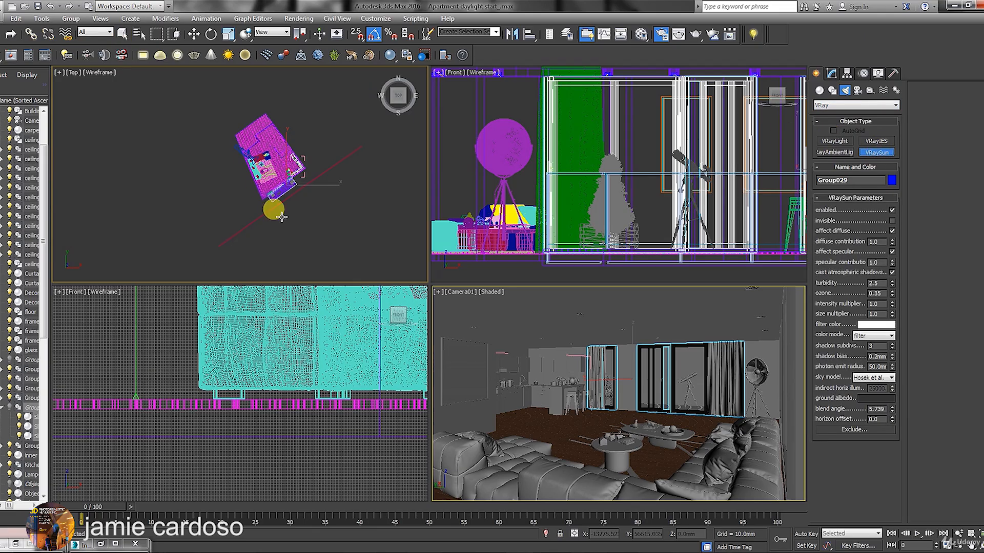
left_click_drag(271, 251, 275, 160)
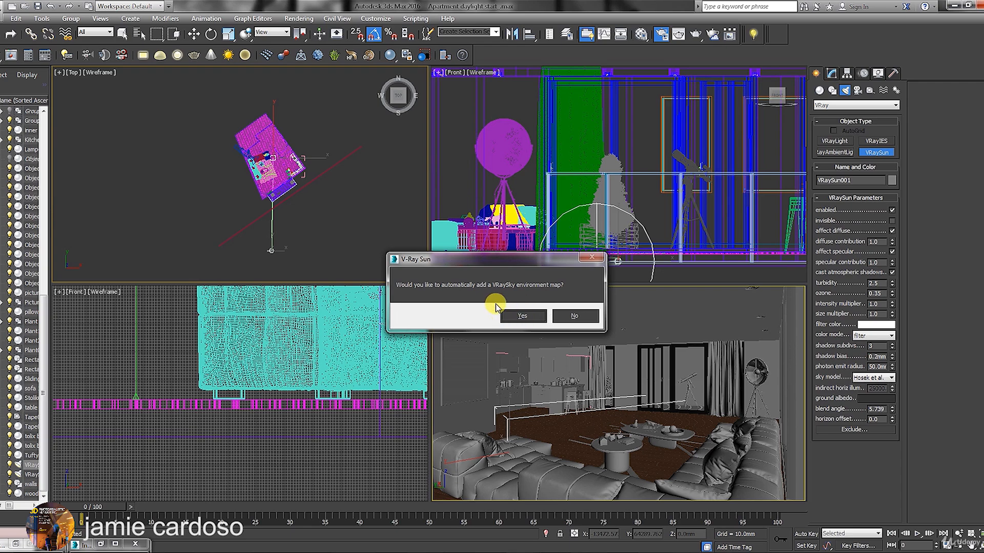
left_click(532, 318)
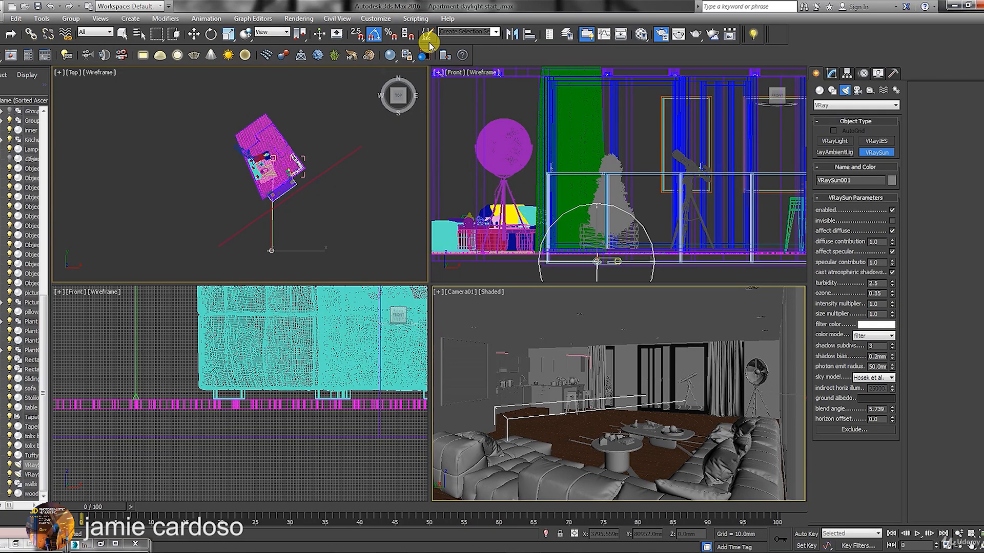
Open the Environment and Effects settings and set the exposure control type to VRay Exposure Control.
key("8")
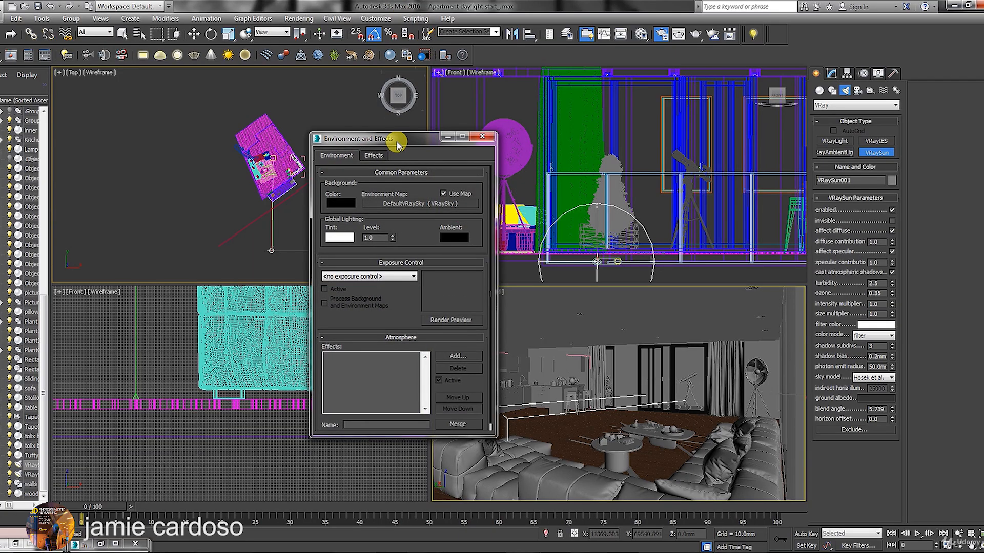
left_click_drag(398, 143, 485, 127)
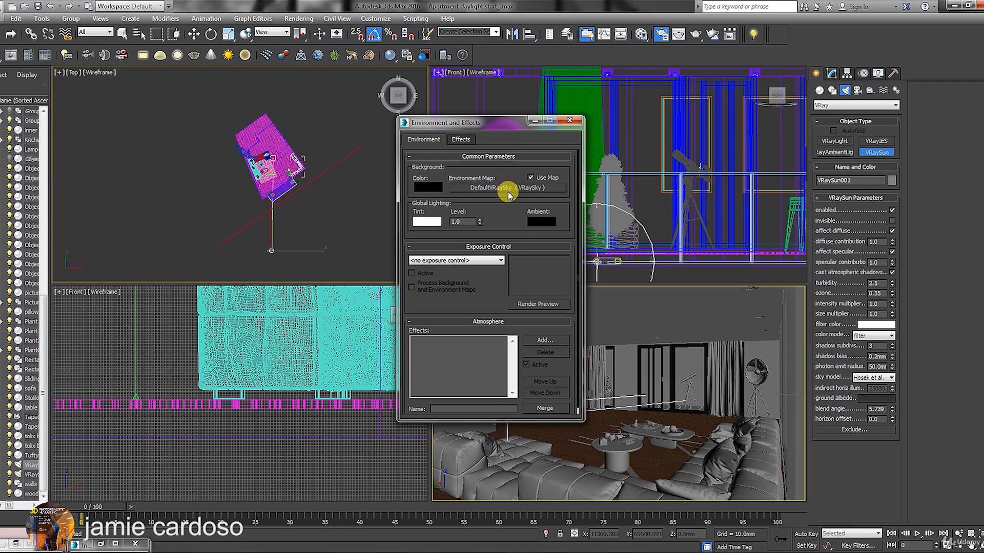
left_click(471, 263)
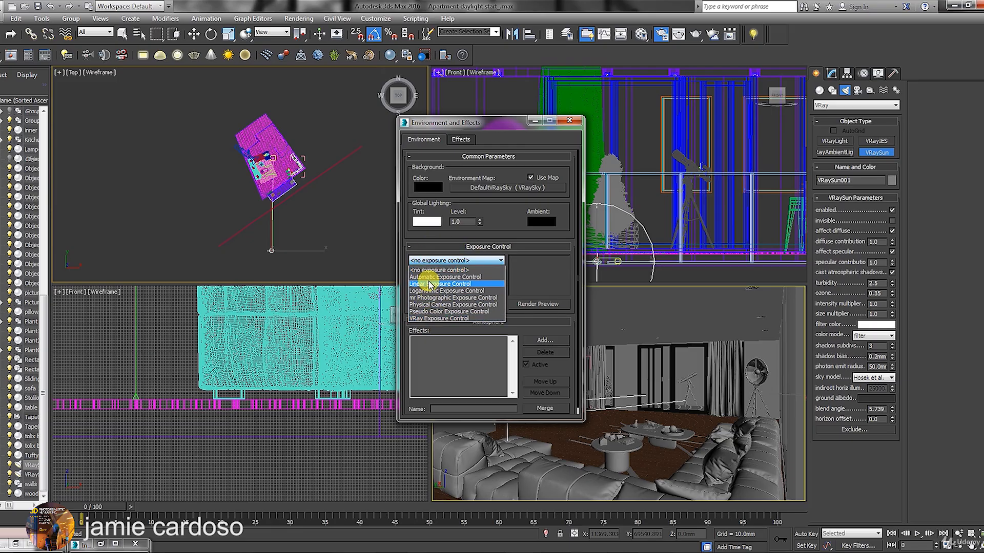
left_click(439, 319)
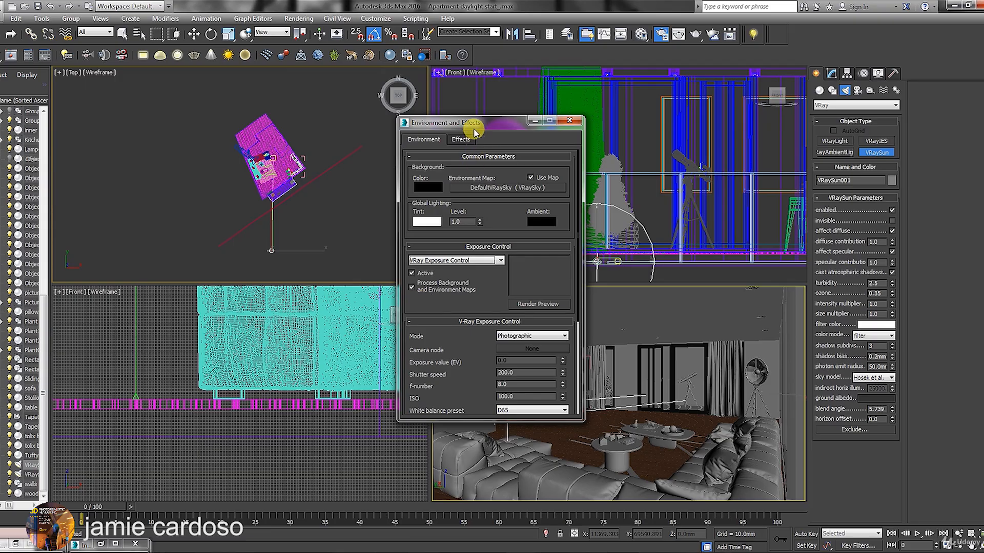
Set the V-Ray exposure control's ISO to 200.
left_click_drag(472, 123, 483, 88)
left_click_drag(488, 386, 495, 477)
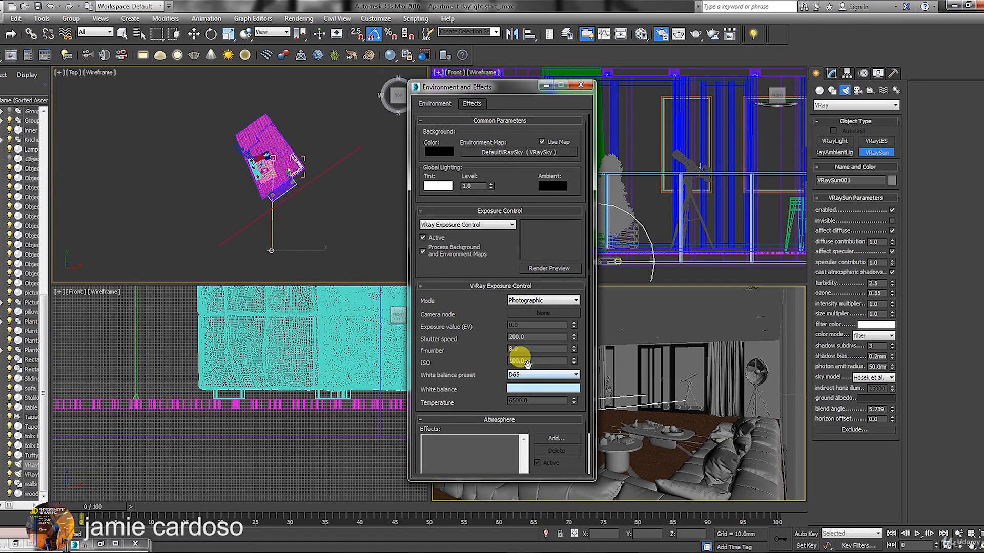
left_click_drag(527, 356, 466, 359)
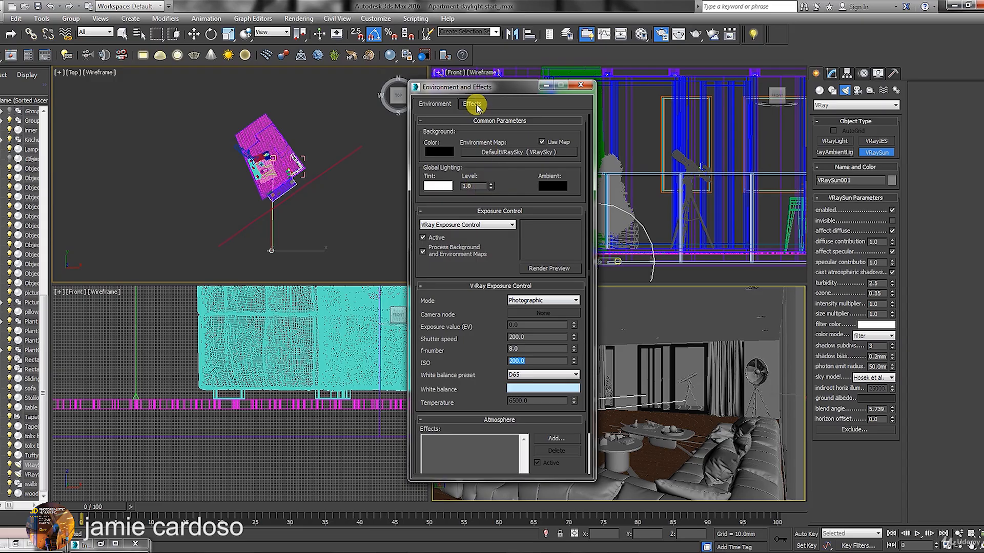
left_click_drag(489, 89, 282, 69)
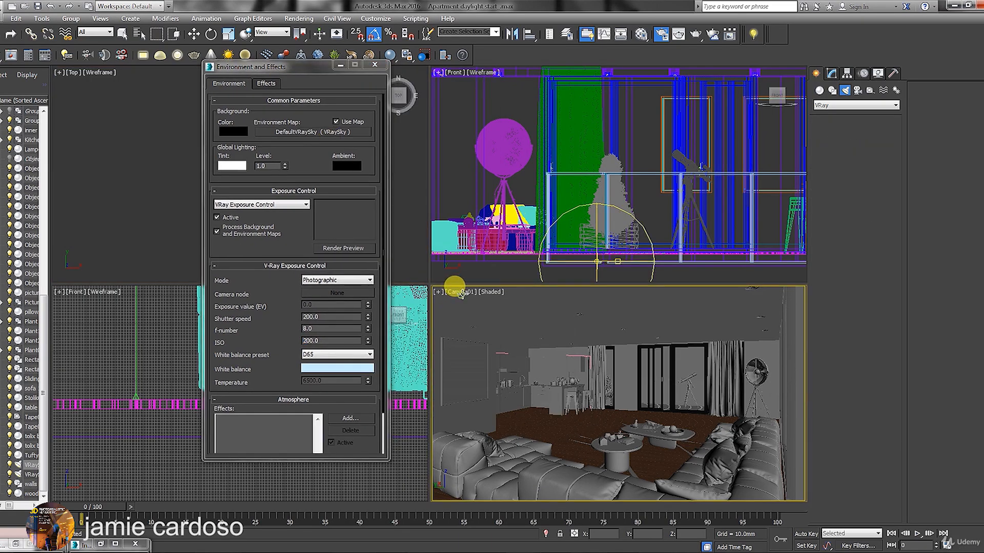
Lock the render view to Camera01 in Render Setup and run a test render.
left_click(679, 35)
left_click_drag(717, 64, 324, 88)
left_click_drag(409, 427, 397, 236)
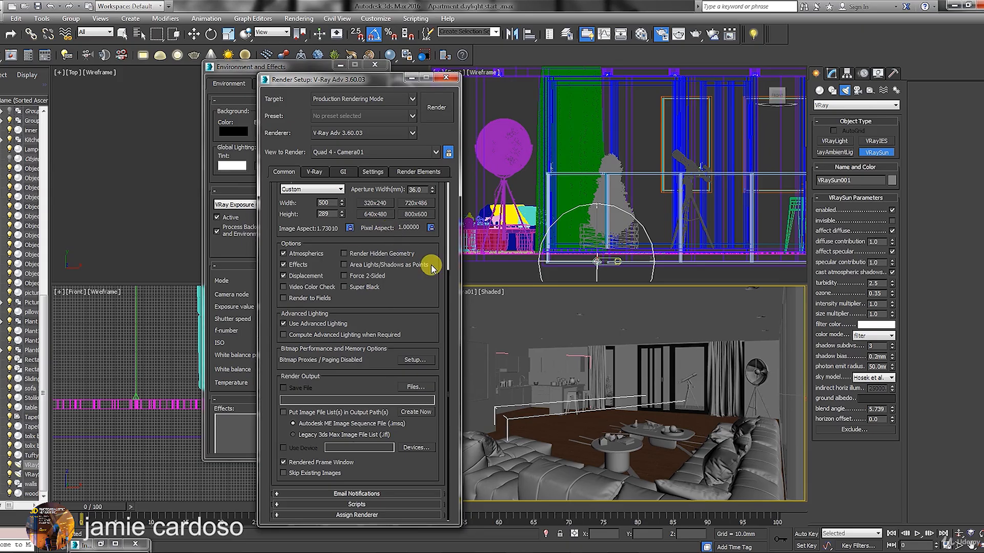
left_click(448, 155)
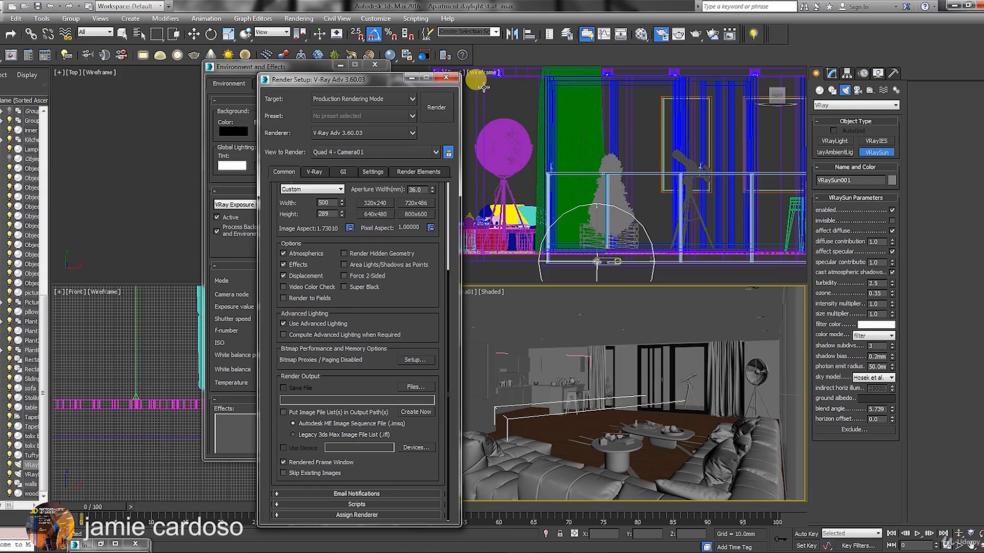
left_click_drag(319, 79, 165, 152)
left_click(693, 34)
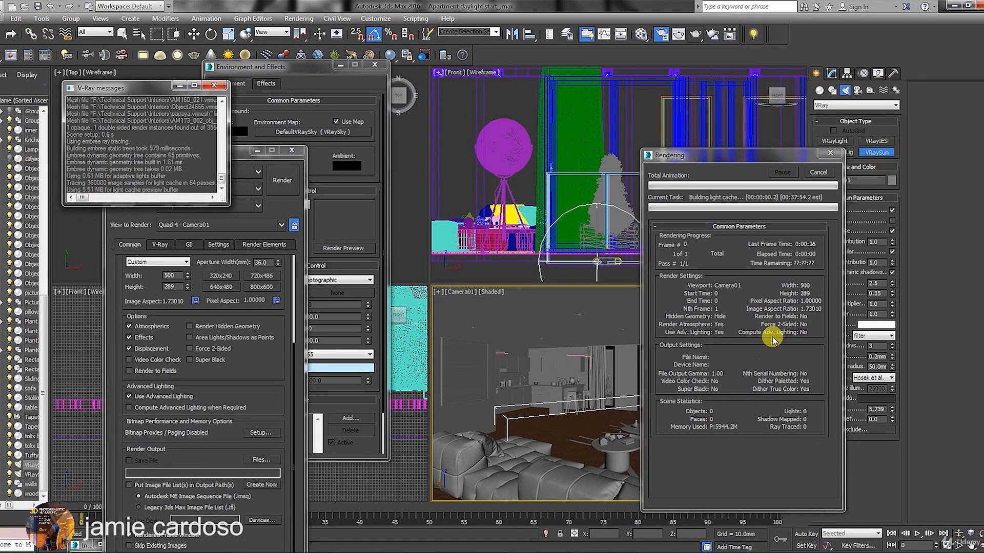
left_click_drag(336, 121, 474, 149)
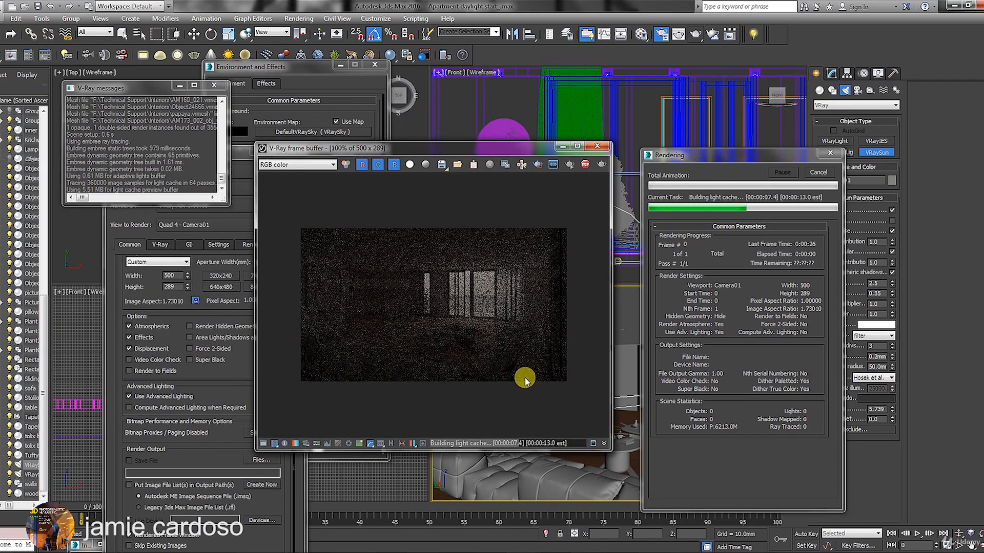
scroll(429, 303, "up", 1)
scroll(428, 304, "down", 1)
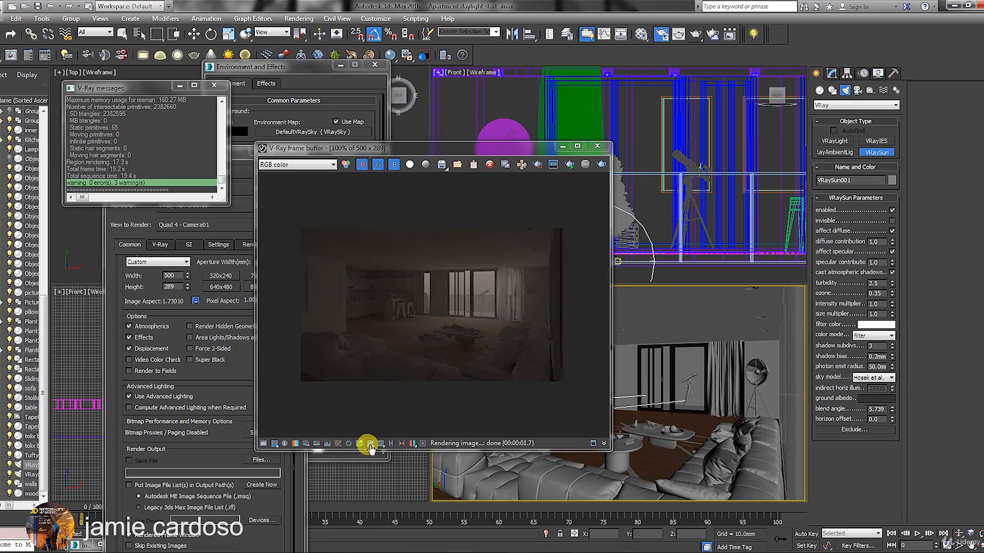
Compare the test render with sRGB colour display on and off, examining the area around the windows.
left_click(370, 444)
left_click(369, 444)
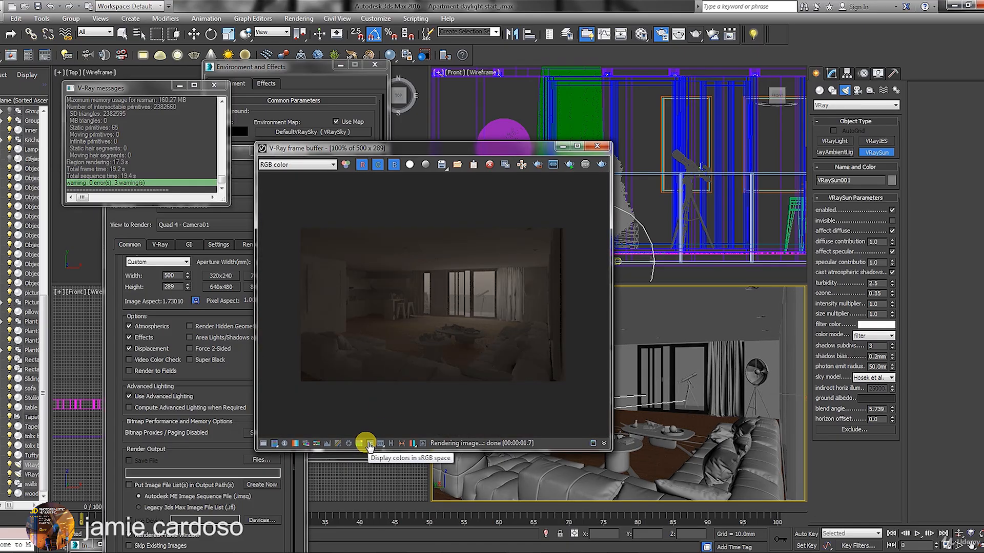
left_click(369, 444)
left_click(370, 444)
scroll(434, 336, "up", 1)
left_click(369, 444)
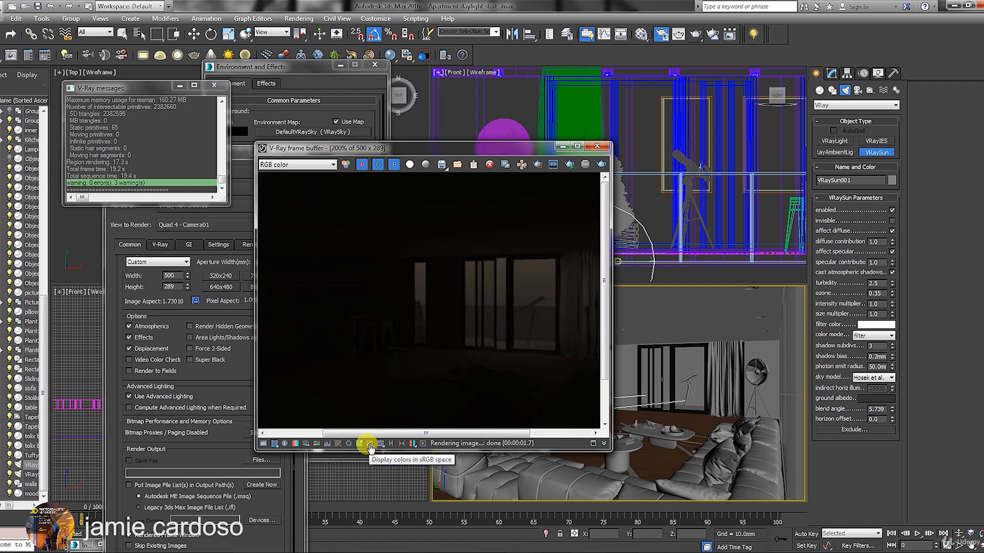
left_click(369, 444)
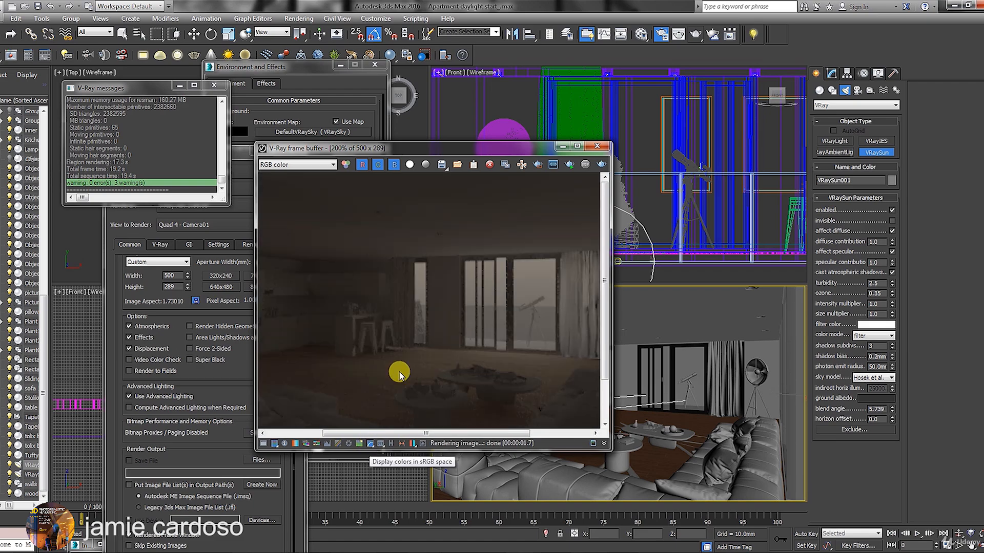
scroll(424, 303, "down", 1)
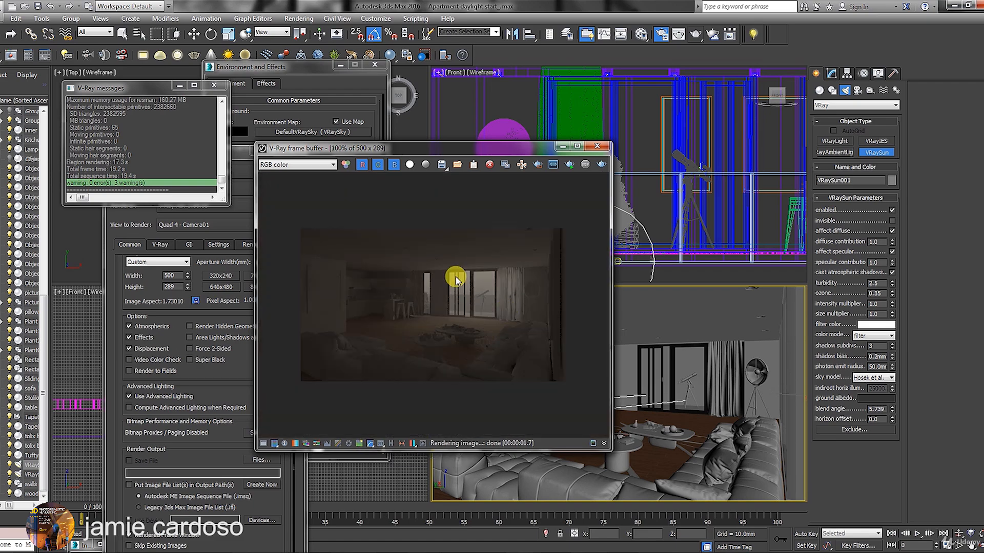
scroll(456, 277, "up", 1)
scroll(484, 322, "down", 1)
Minimize the V-Ray frame buffer, V-Ray messages, Environment and Effects, and Render Setup windows.
left_click_drag(511, 148, 370, 266)
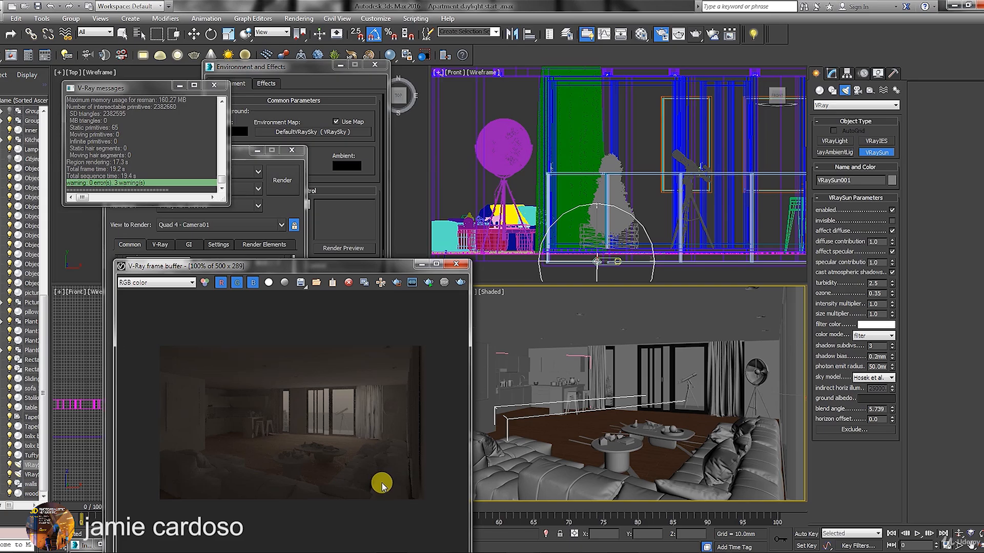
left_click(422, 265)
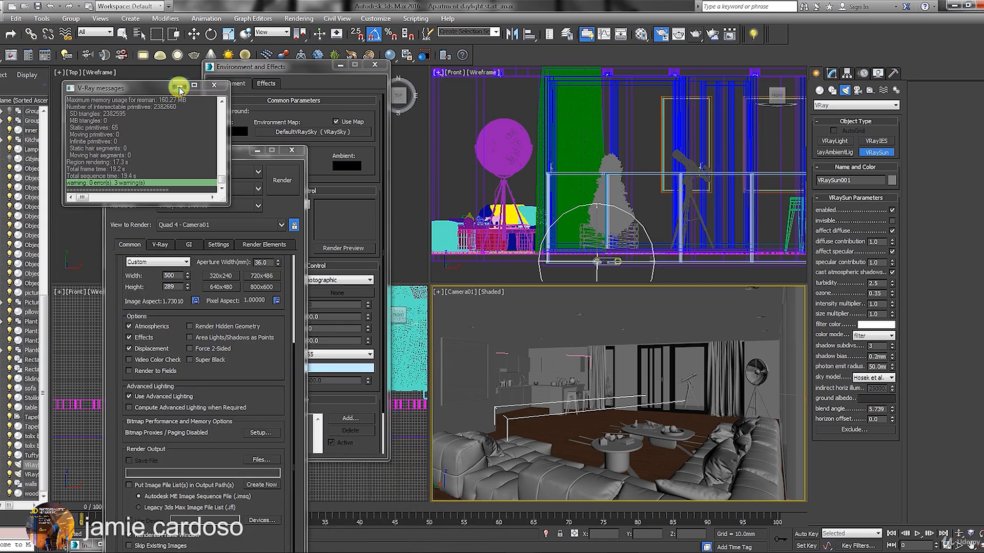
left_click(179, 85)
left_click(340, 65)
left_click(258, 150)
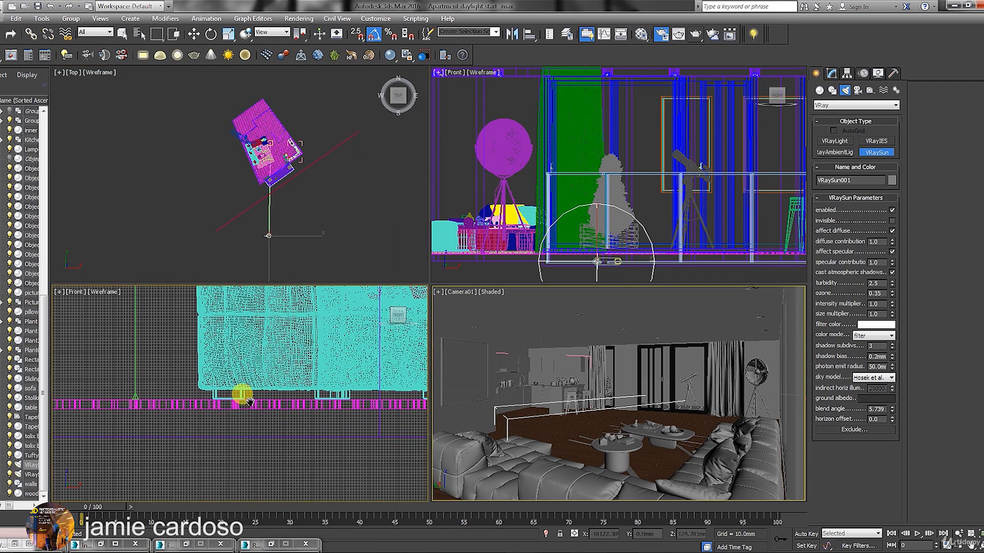
Raise the VRaySun about 3153 mm in the lower Front view and move it diagonally away from the windows in the Top view.
scroll(249, 401, "down", 10)
right_click(292, 410)
right_click(293, 410)
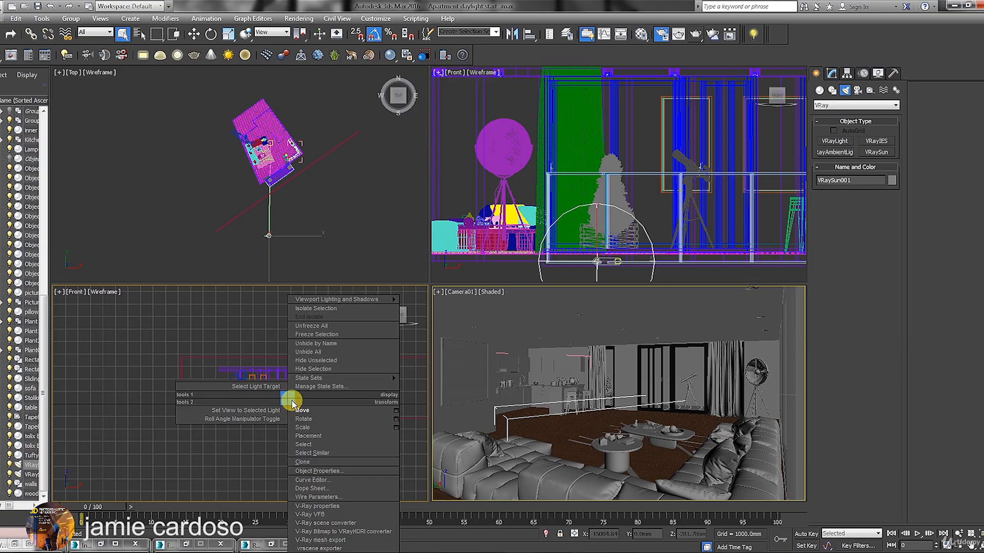
left_click(301, 412)
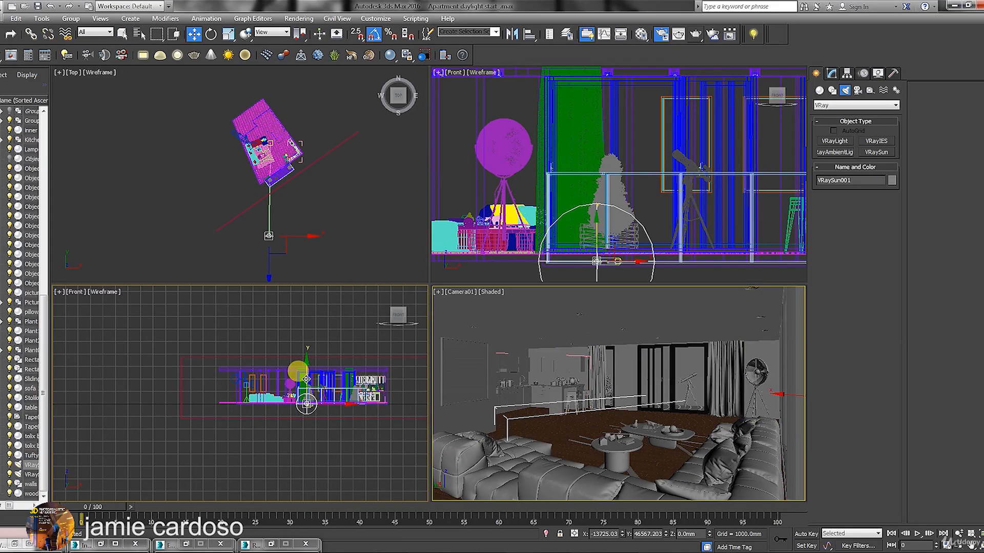
left_click_drag(309, 374, 308, 342)
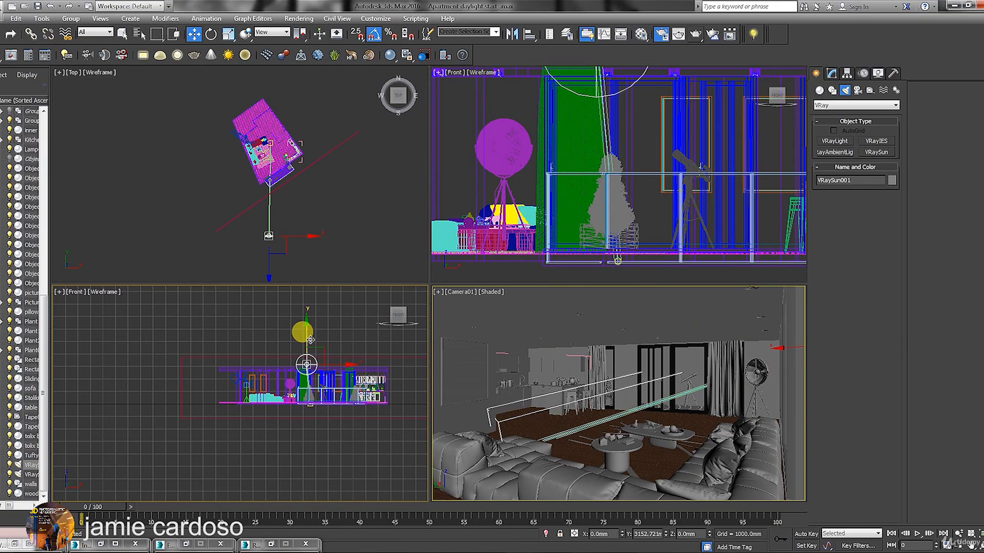
middle_click_drag(267, 224, 263, 249)
left_click_drag(263, 249, 335, 199)
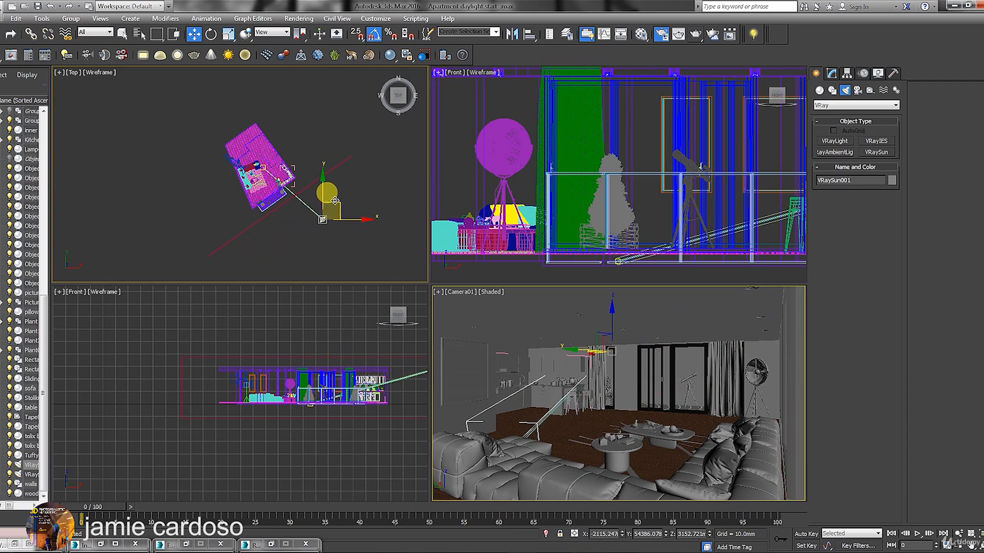
Limit selection to Lights and move the VRaySun target in the Top view to about X -17660, Y 62818 mm, over the sofa area.
left_click(93, 32)
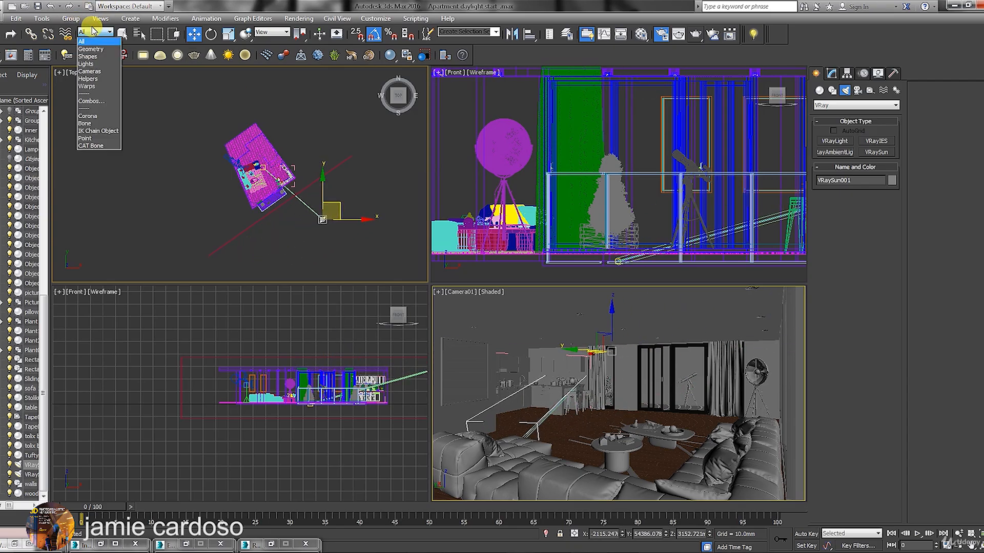
left_click(92, 64)
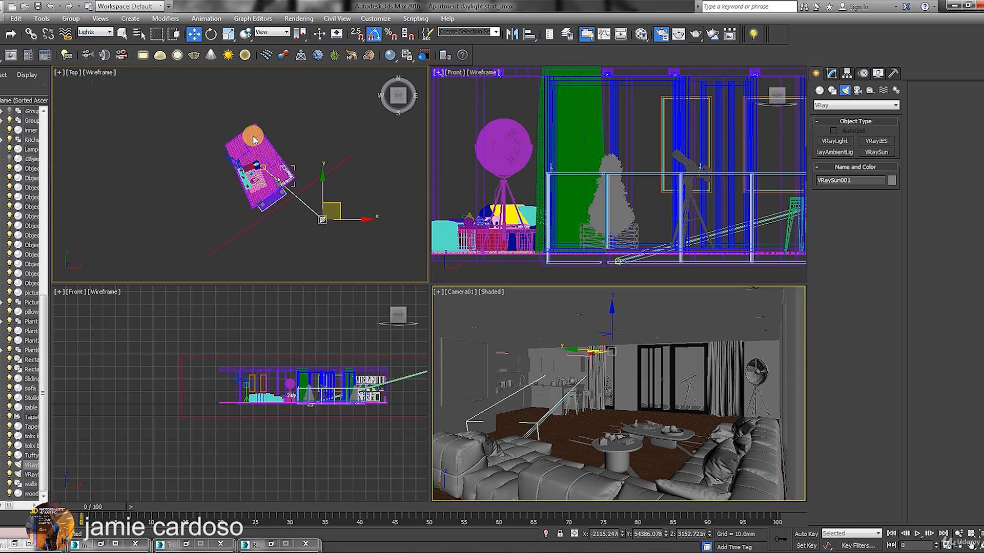
scroll(251, 168, "up", 4)
left_click(275, 168)
middle_click_drag(274, 168, 226, 137)
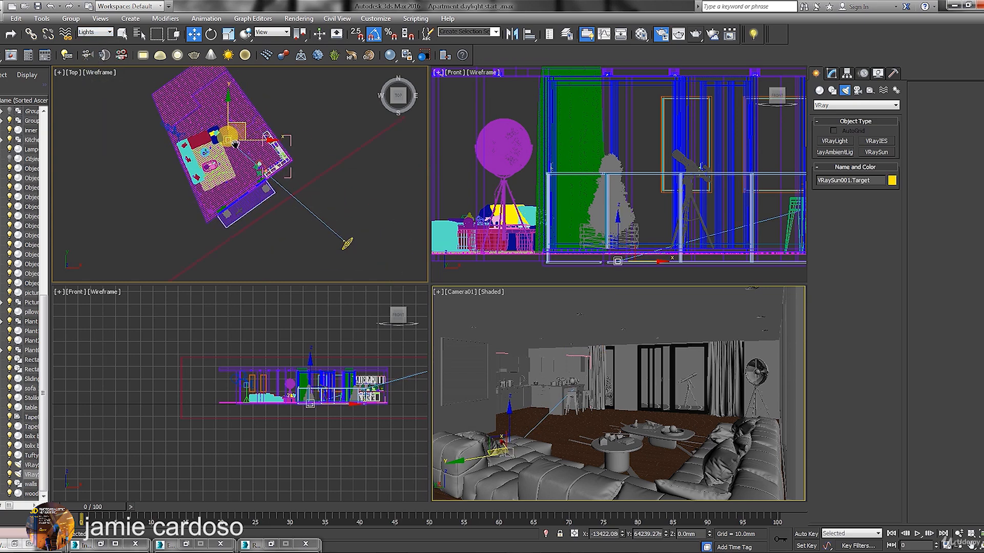
left_click_drag(239, 120, 194, 137)
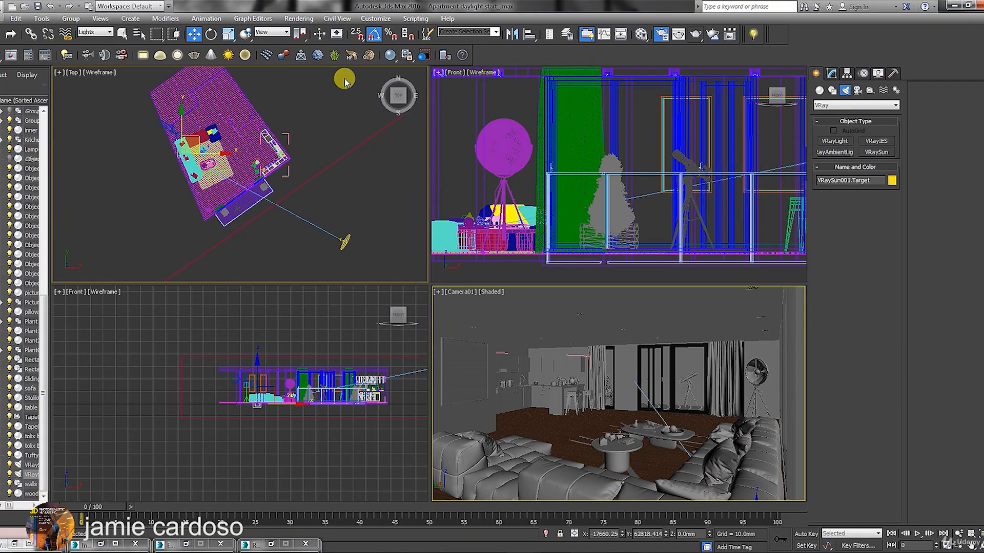
Move the VRaySun diagonally in the Top view to about X -3805, Y 54270 mm, keeping it outside the balcony.
left_click(518, 188)
scroll(538, 225, "down", 5)
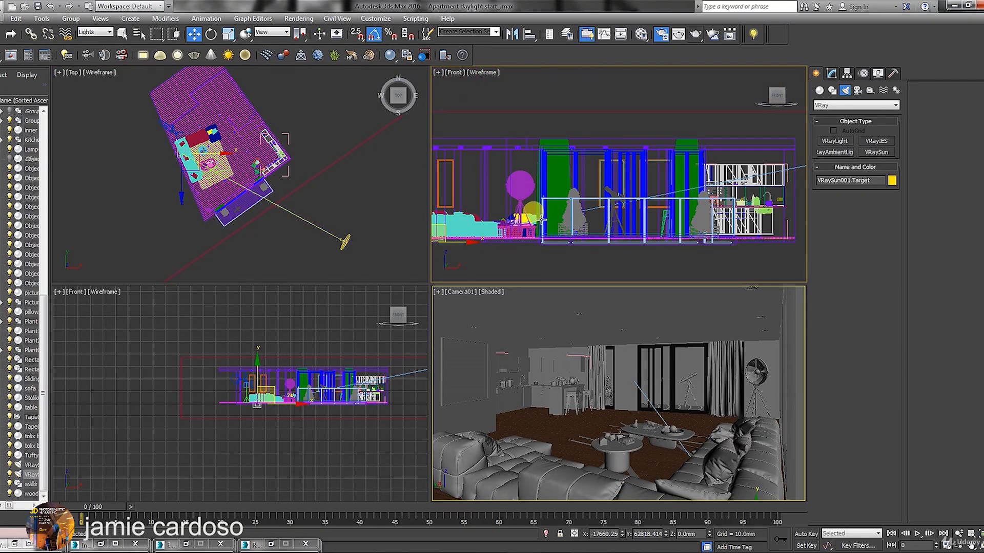
left_click(245, 201)
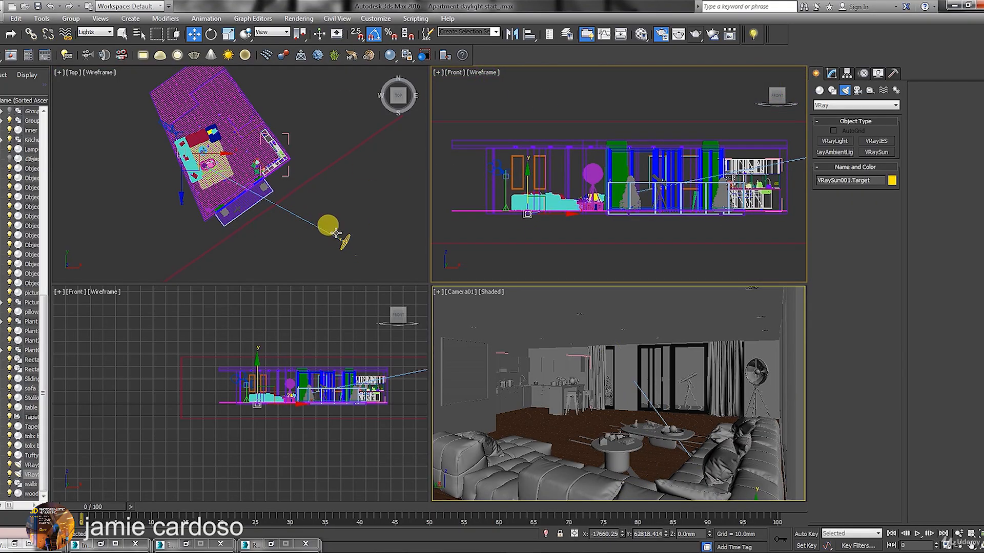
middle_click_drag(376, 355, 332, 380)
middle_click_drag(349, 249, 354, 240)
left_click(351, 236)
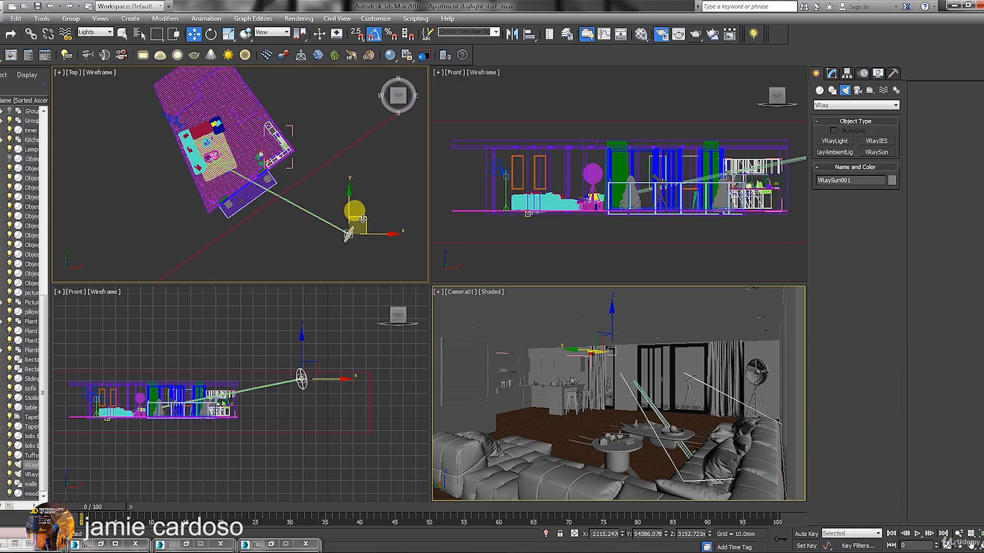
left_click_drag(354, 213, 335, 223)
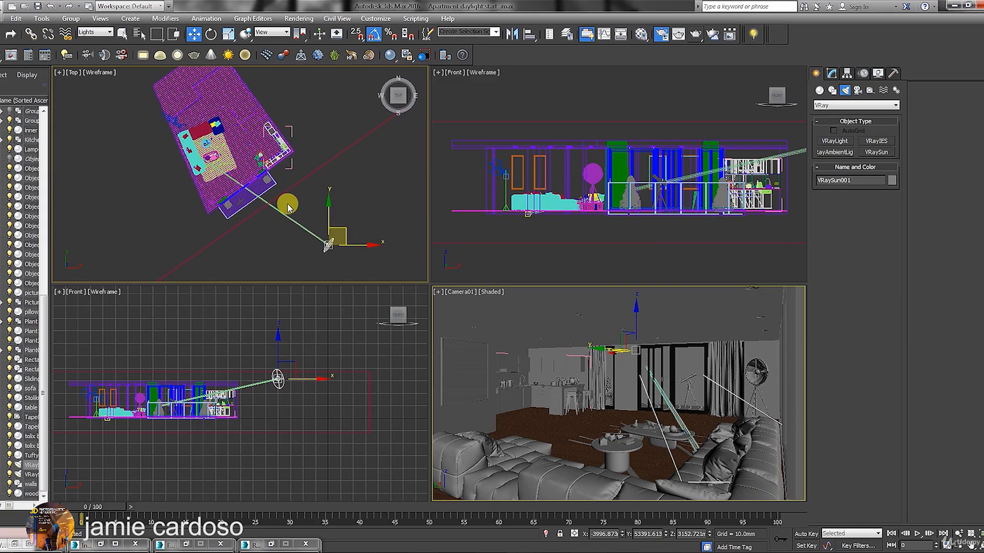
middle_click_drag(267, 198, 265, 208)
left_click_drag(331, 235, 333, 226)
Select the VRaySun target by name and move it past the sofa, and shift the VRaySun to about X -5431, Y 53532 mm.
left_click(182, 159, "ctrl")
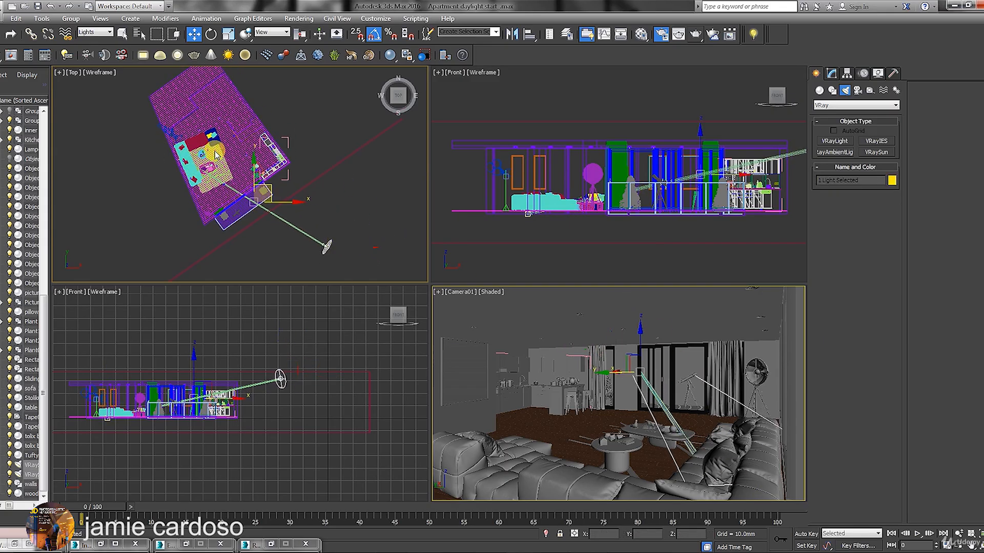
left_click(328, 245)
left_click(137, 36)
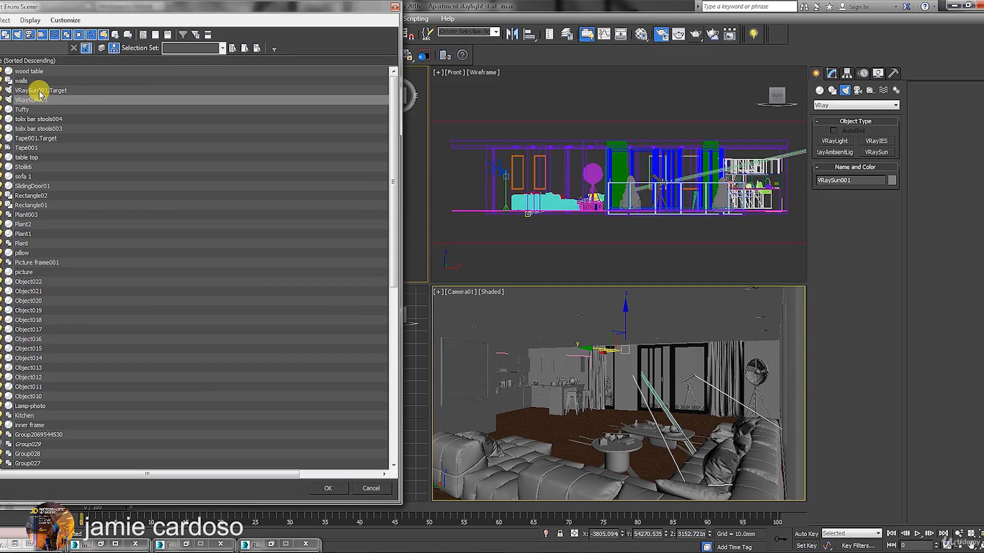
double_click(39, 93)
left_click_drag(193, 142, 179, 131)
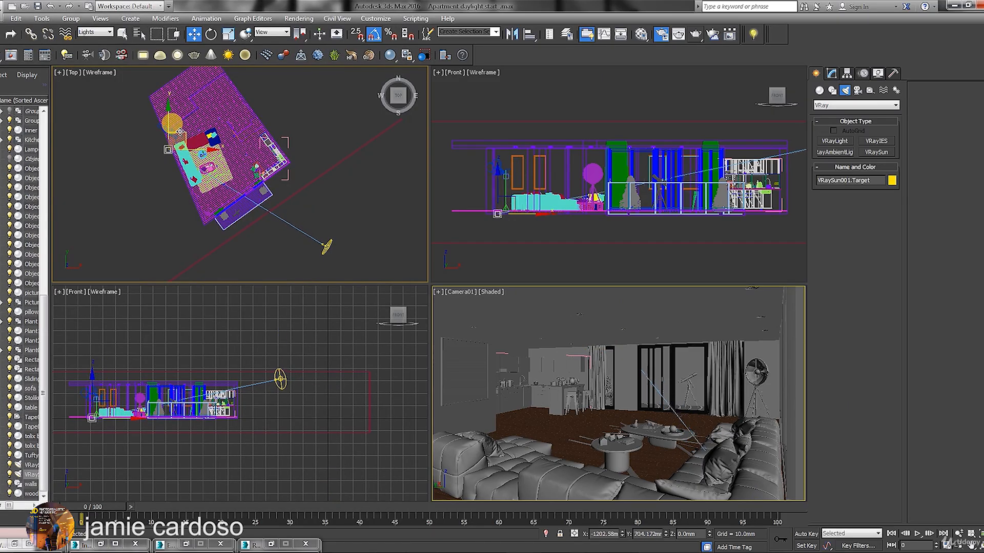
left_click(326, 248)
left_click_drag(341, 231, 323, 240)
Run a test render of Camera01 and display it in sRGB.
left_click(692, 34)
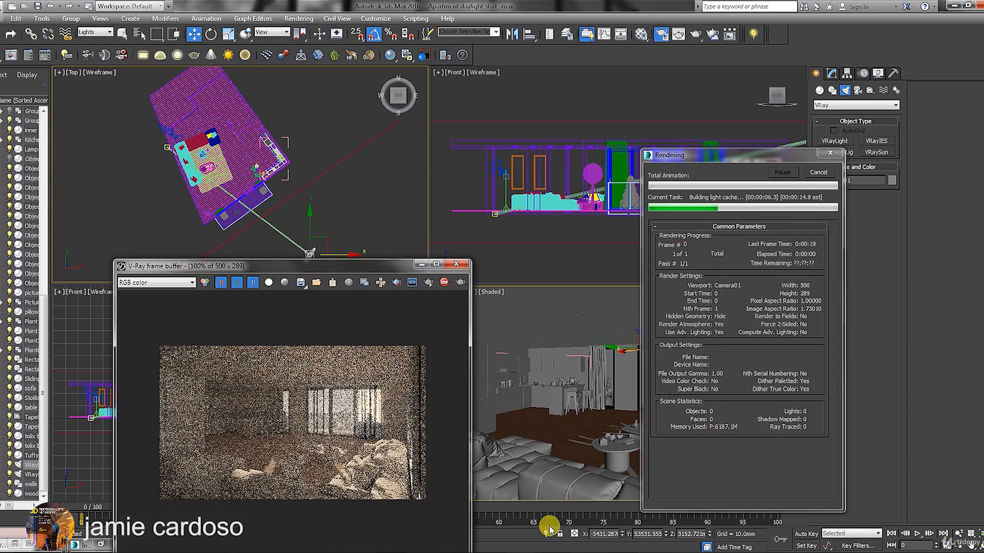
left_click_drag(340, 268, 358, 110)
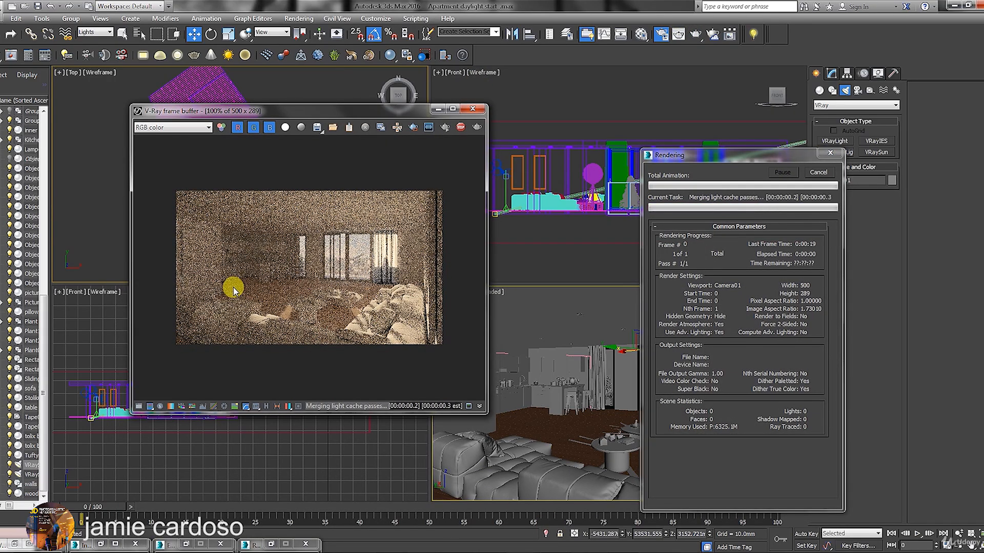
left_click(398, 127)
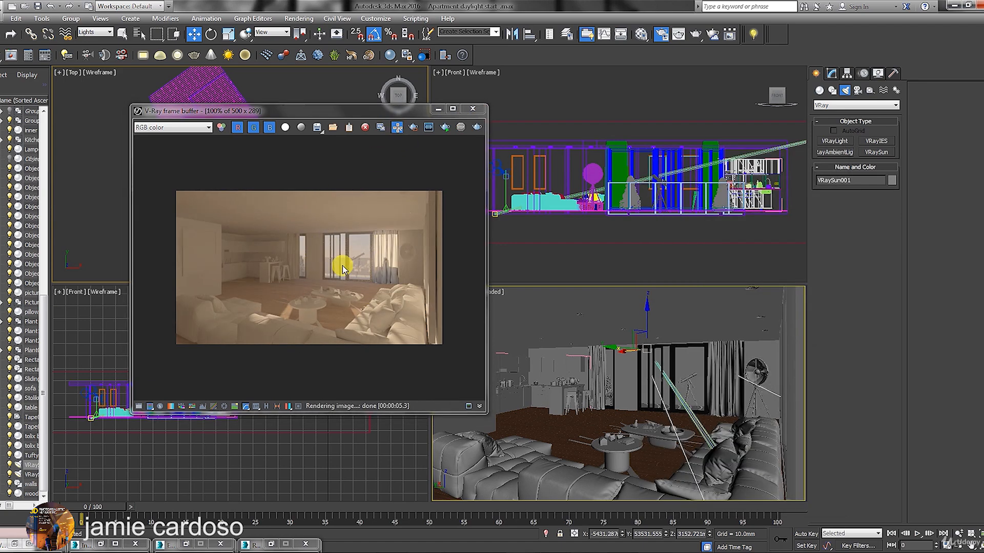
Raise the VRaySun to about 3829 mm and reposition it at about X -3492, Y 56933 mm outside the windows.
left_click_drag(388, 115, 352, 261)
mouse_move(340, 187)
left_mouse_down()
mouse_move(317, 219)
mouse_move(322, 188)
left_mouse_up()
left_click_drag(531, 302, 340, 224)
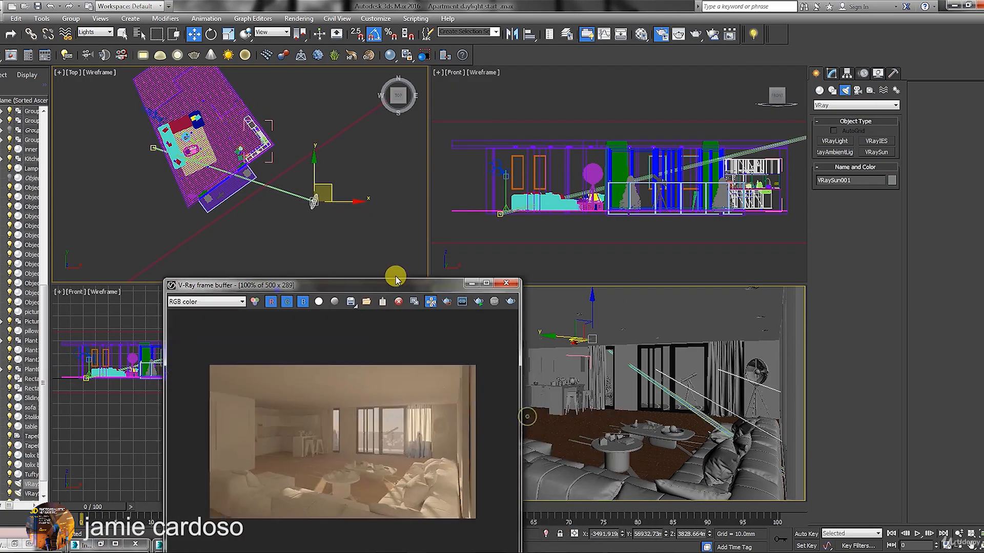
left_click(447, 222)
middle_click_drag(353, 153, 352, 160)
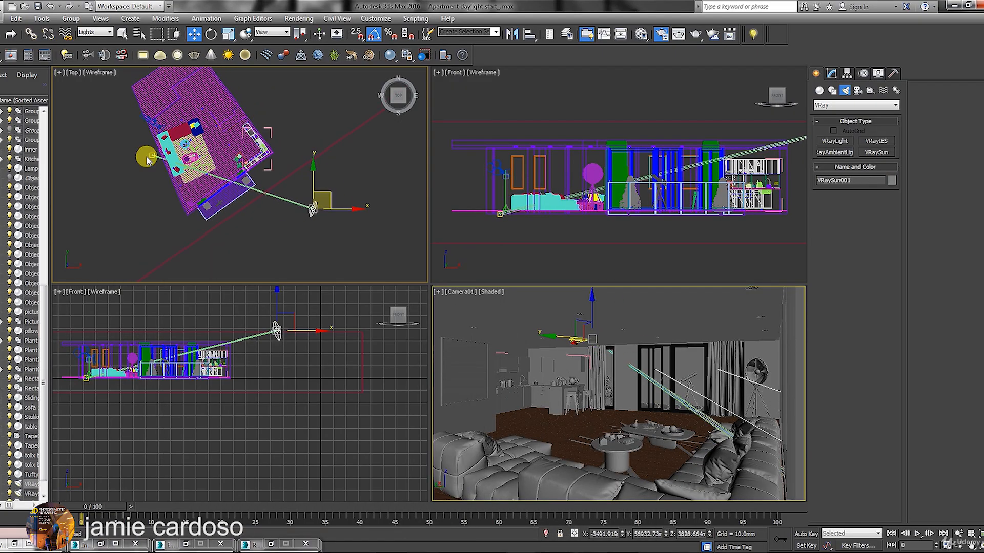
middle_click_drag(293, 189, 292, 191)
Increase the VRaySun's photon emit radius to about 1536 mm and run a test render.
left_click(829, 74)
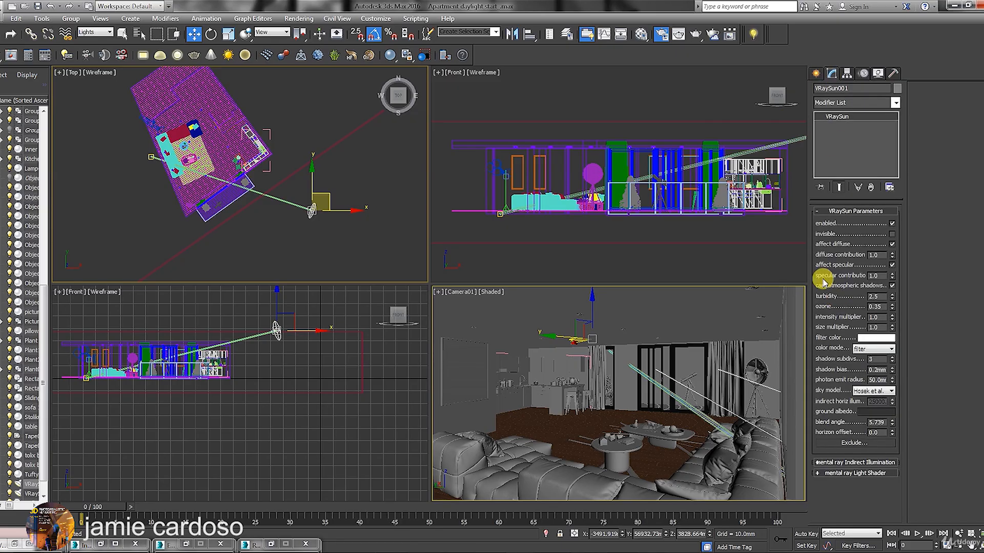
left_click_drag(893, 380, 843, 436)
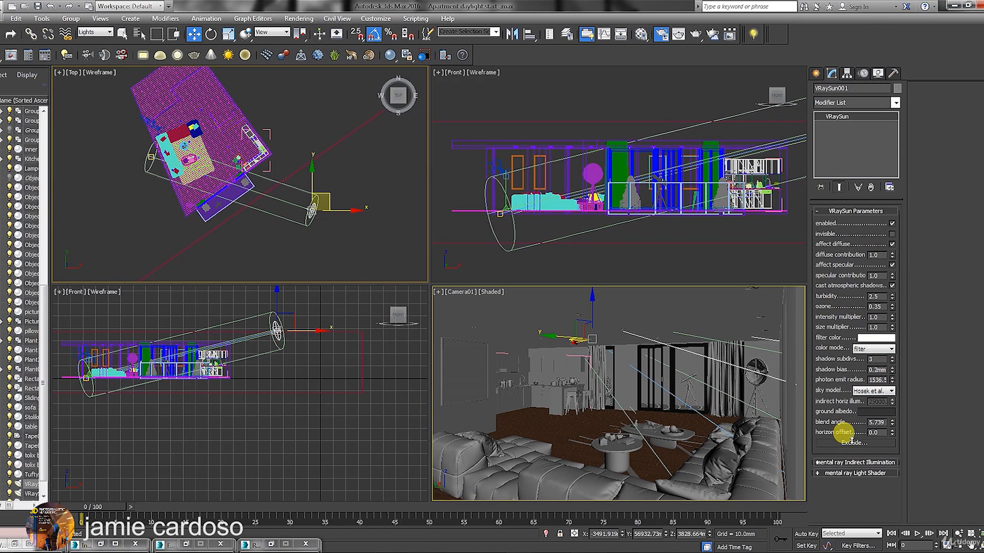
left_click(695, 35)
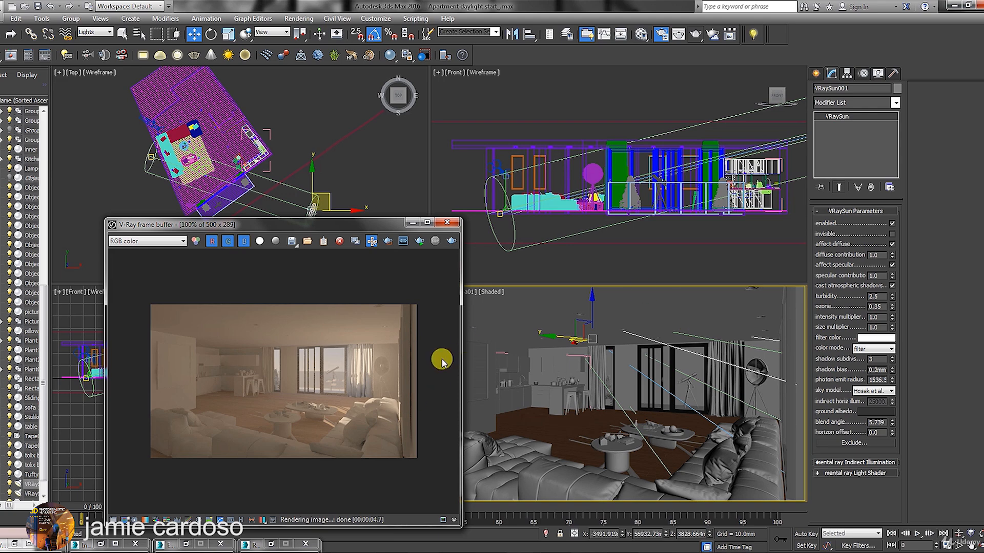
Reduce the VRaySun's intensity multiplier to 0.3 and render Camera01 again.
scroll(377, 439, "up", 1)
middle_click_drag(376, 426, 369, 392)
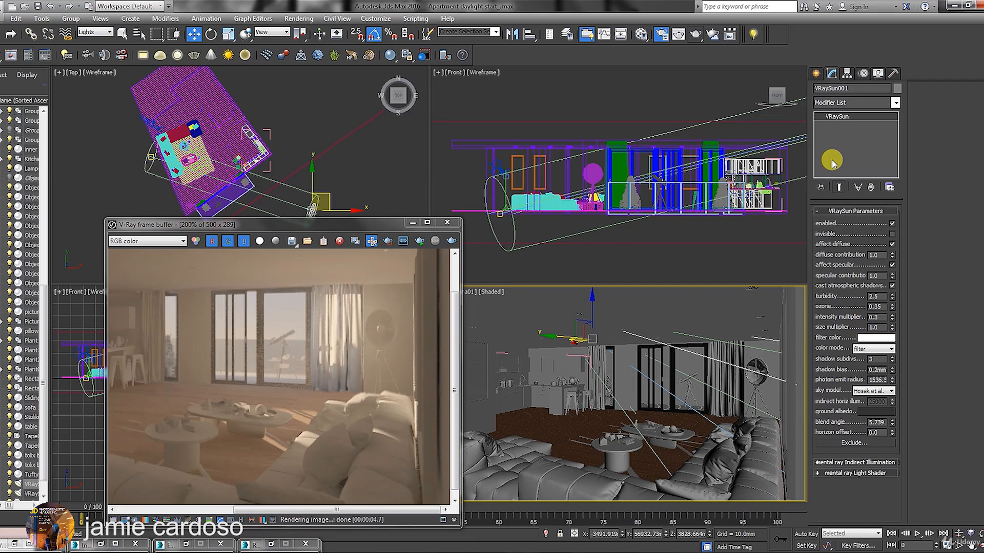
scroll(380, 405, "down", 1)
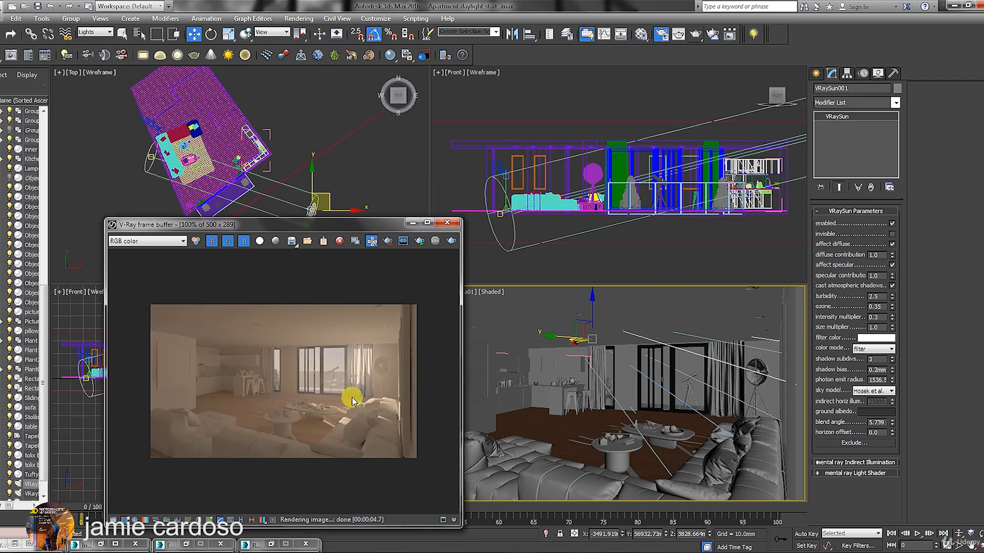
scroll(362, 403, "up", 1)
left_click(696, 34)
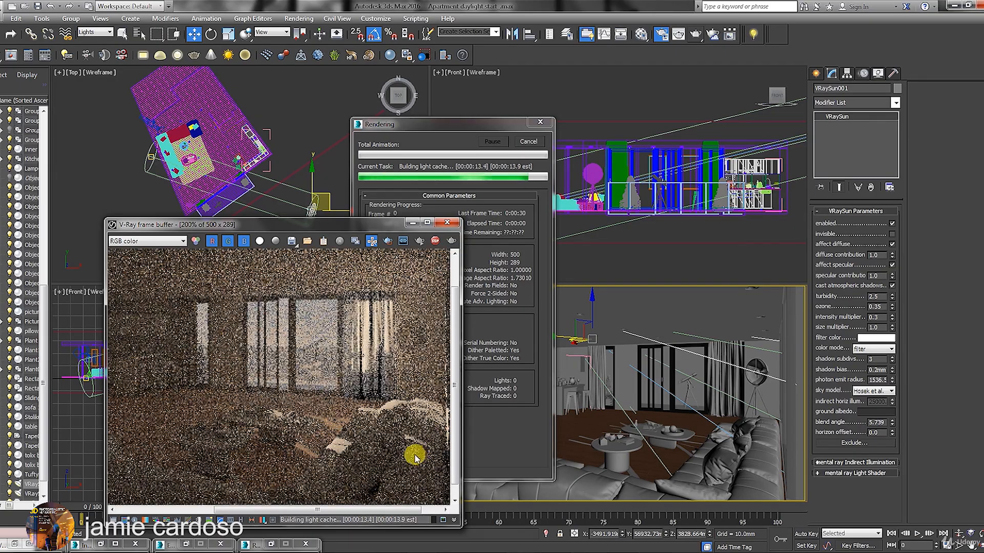
Examine the new render up close around the windows, curtains, tables and sofas.
scroll(302, 390, "down", 1)
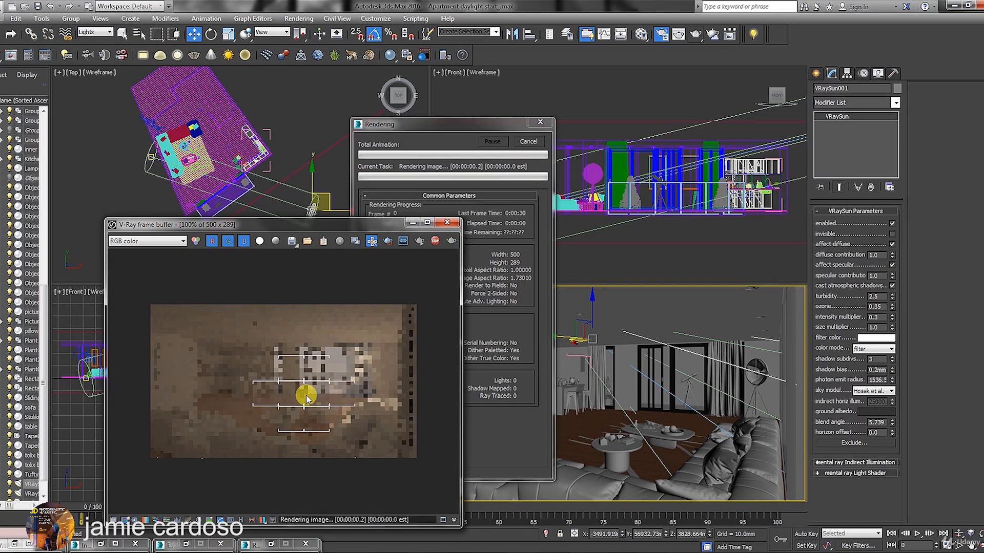
scroll(283, 418, "up", 1)
middle_click_drag(283, 419, 244, 401)
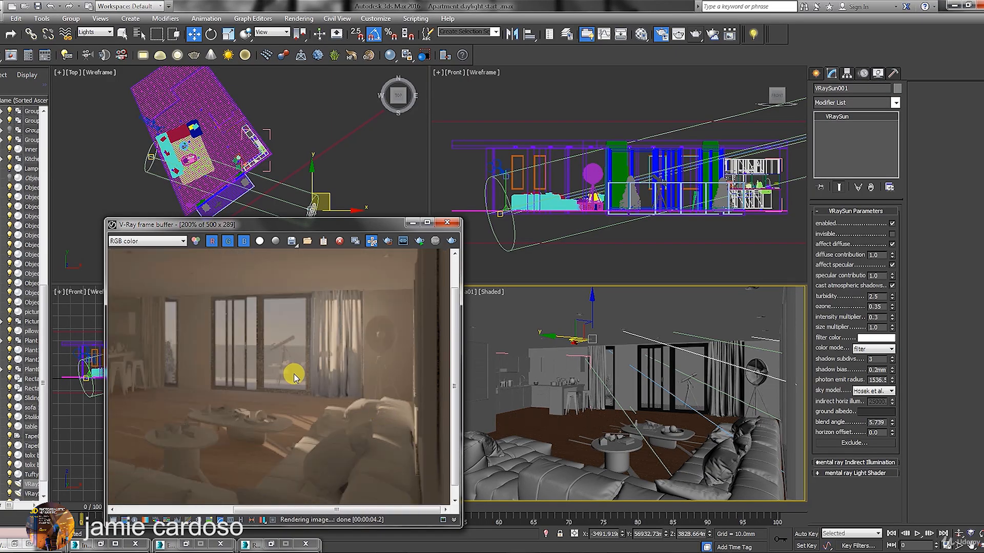
middle_click_drag(292, 360, 283, 339)
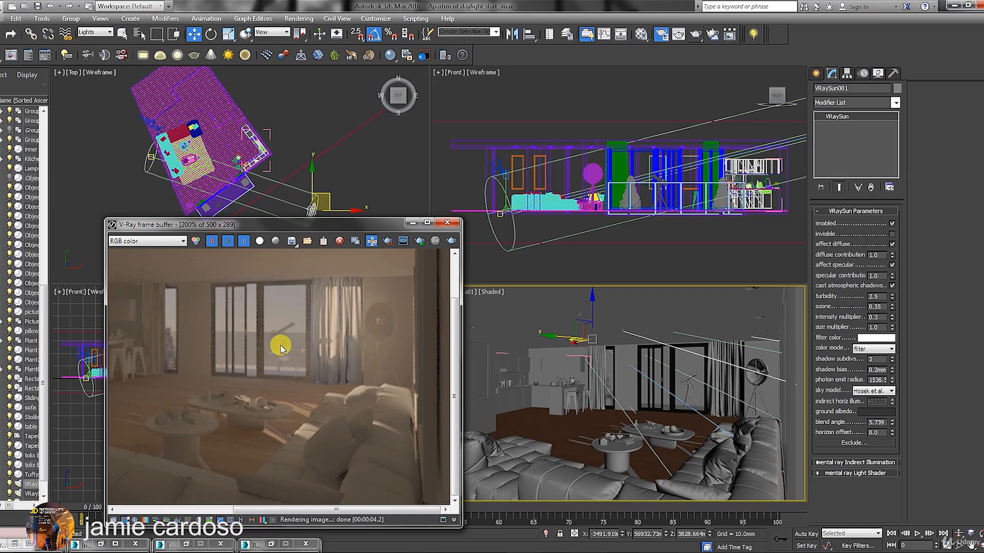
scroll(281, 349, "down", 1)
Clear the VRaySun selection, uncover the Camera01 view and set the selection filter back to All.
left_click(817, 75)
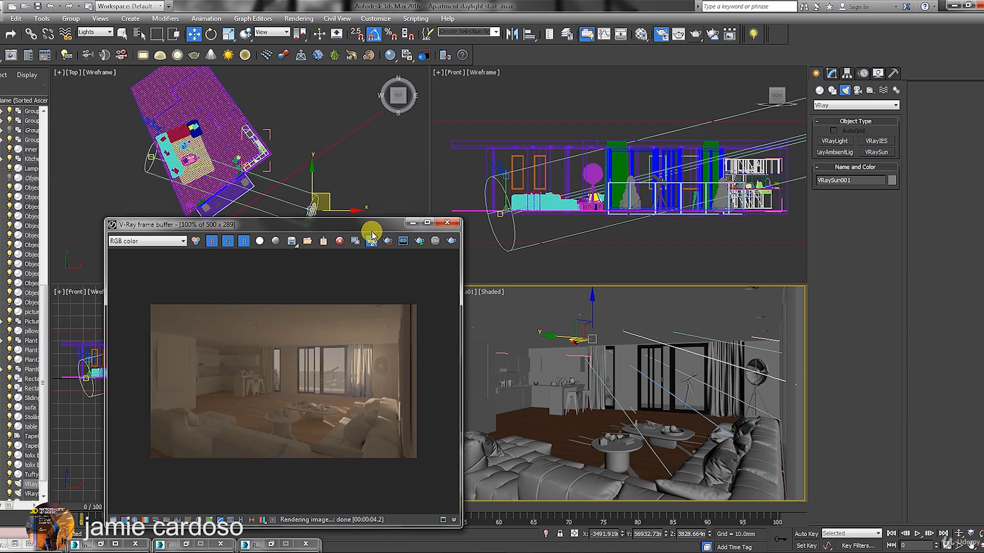
left_click_drag(373, 226, 321, 104)
left_click(463, 453)
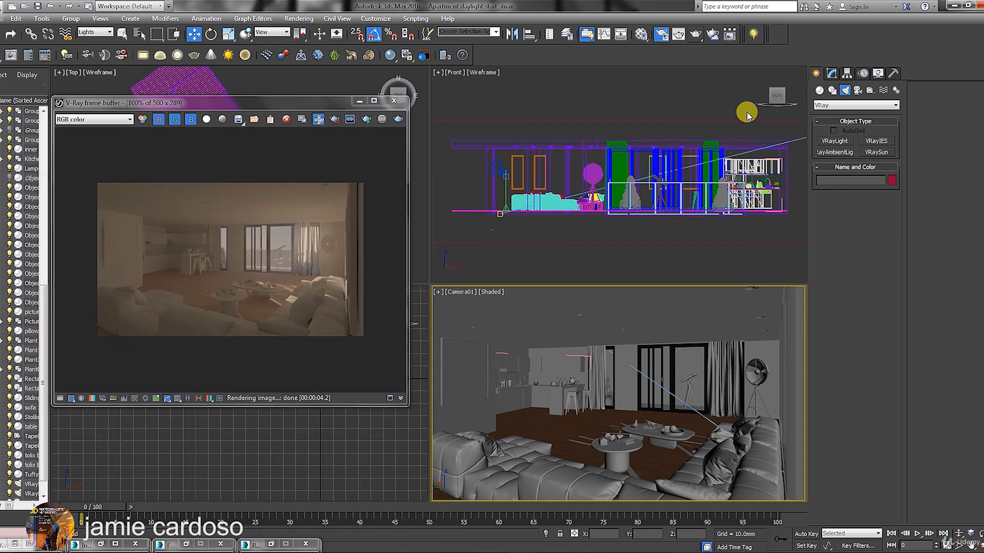
left_click(108, 33)
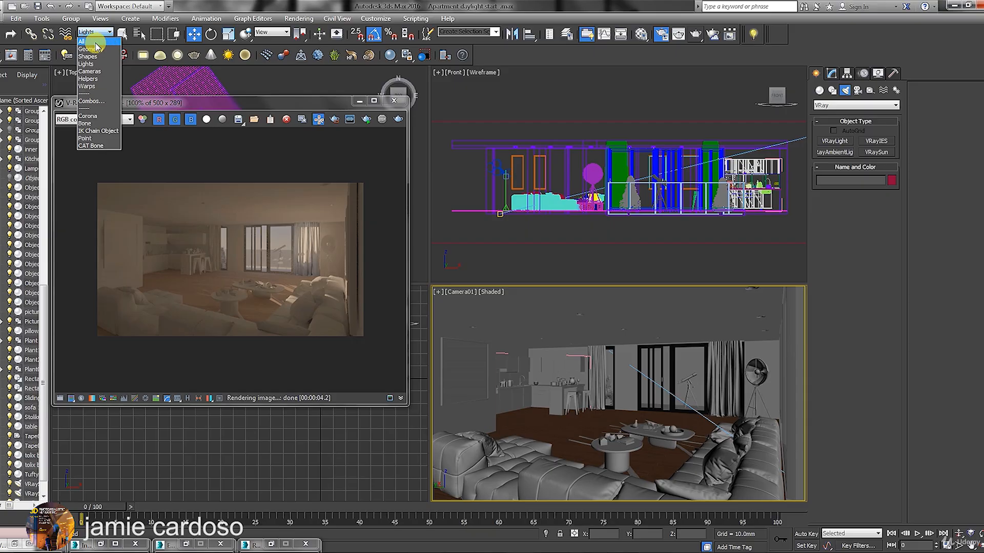
left_click(88, 41)
Select the sofa 1 object in the Camera01 view and isolate it.
left_click(517, 444)
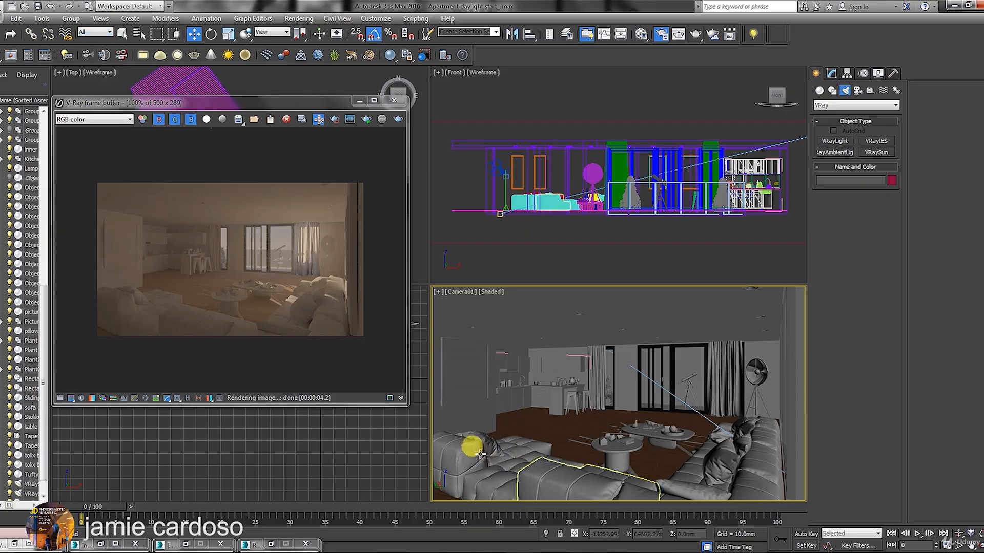
left_click(518, 444)
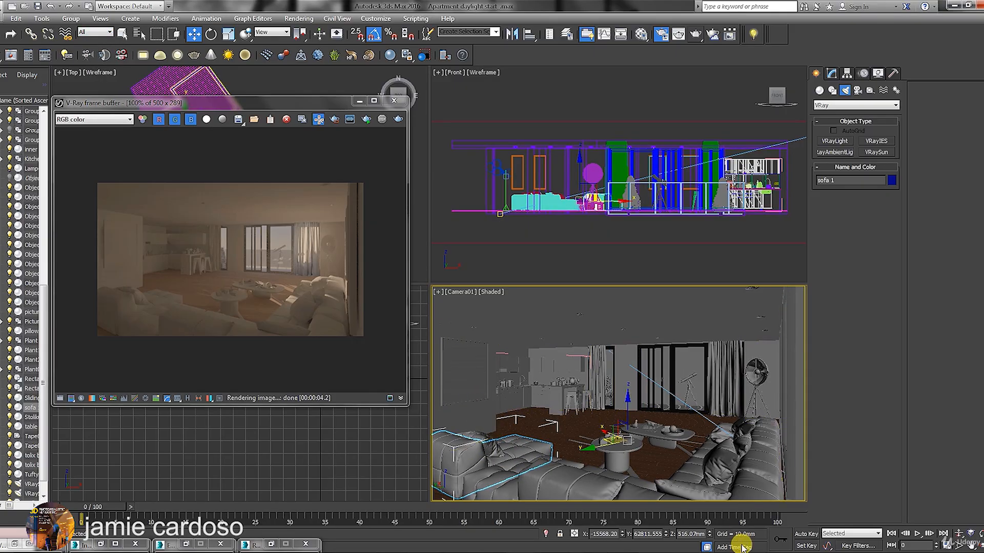
left_click(546, 534)
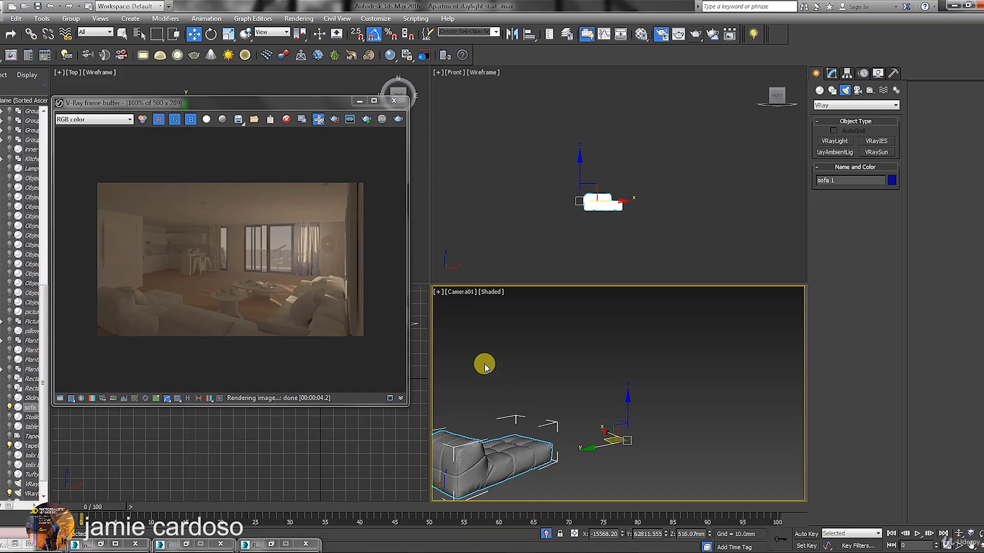
left_click_drag(326, 103, 343, 95)
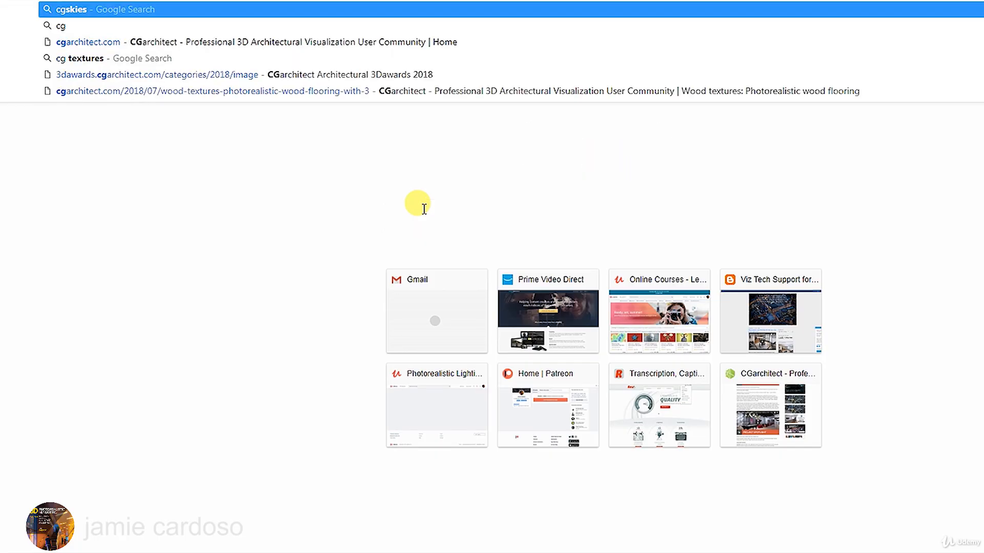
Switch to the web browser, search for cg textures and browse the photo texture categories on Textures.com.
type("textuers")
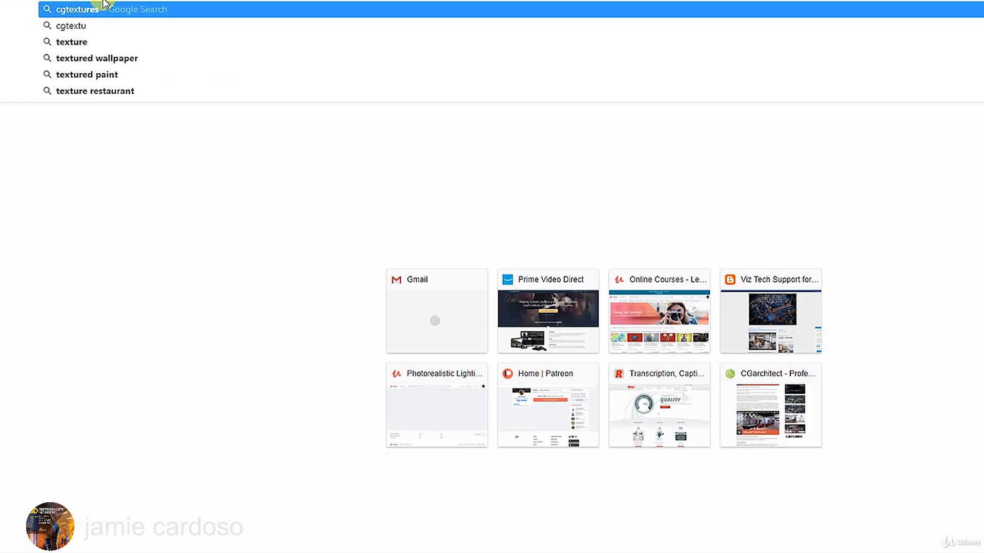
key("Return")
left_click(225, 122)
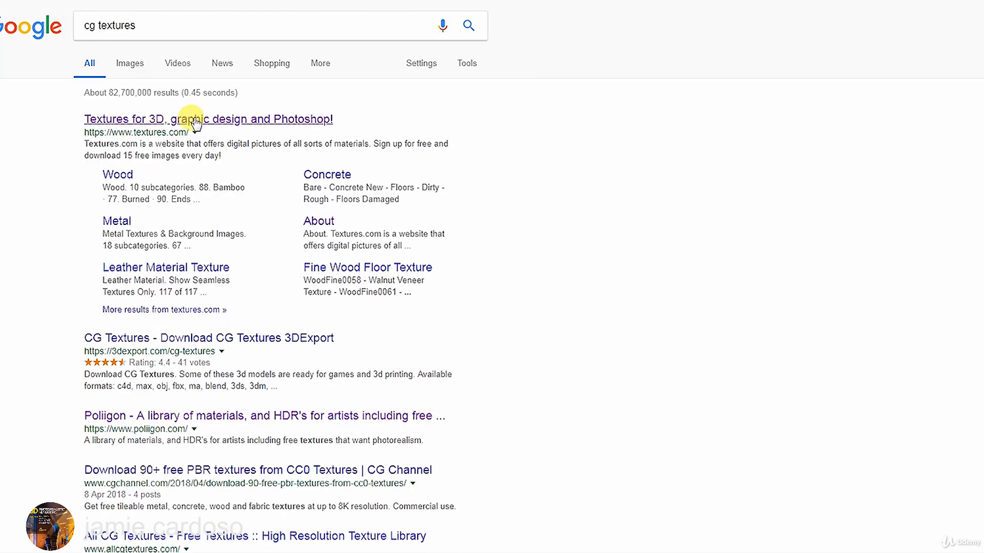
left_click(187, 121)
scroll(231, 345, "down", 7)
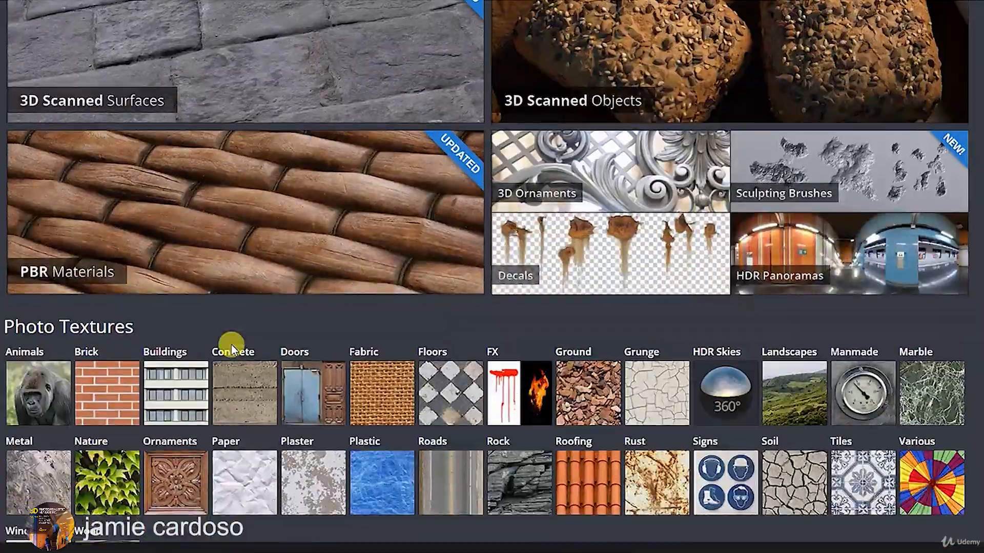
Search Textures.com for fabric textures.
scroll(231, 346, "up", 7)
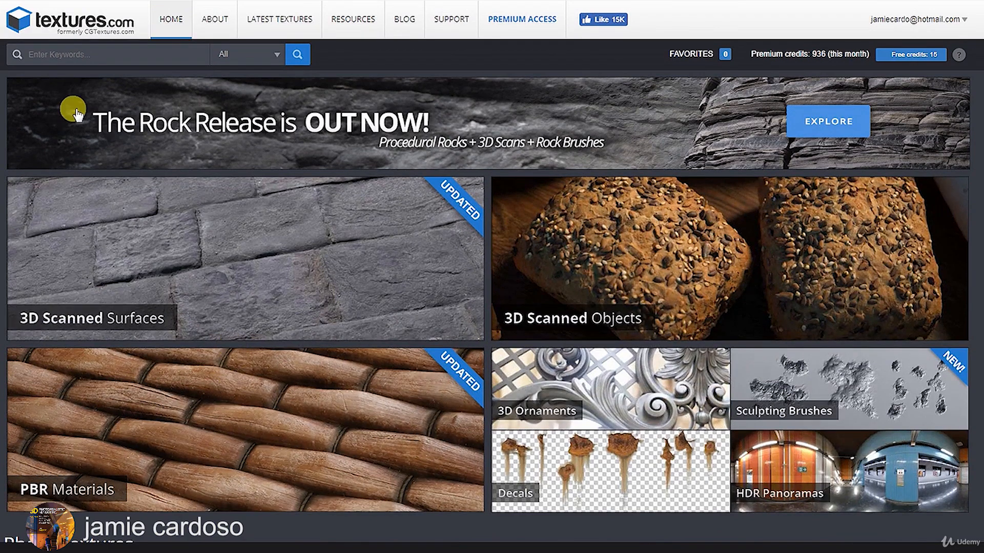
left_click(74, 51)
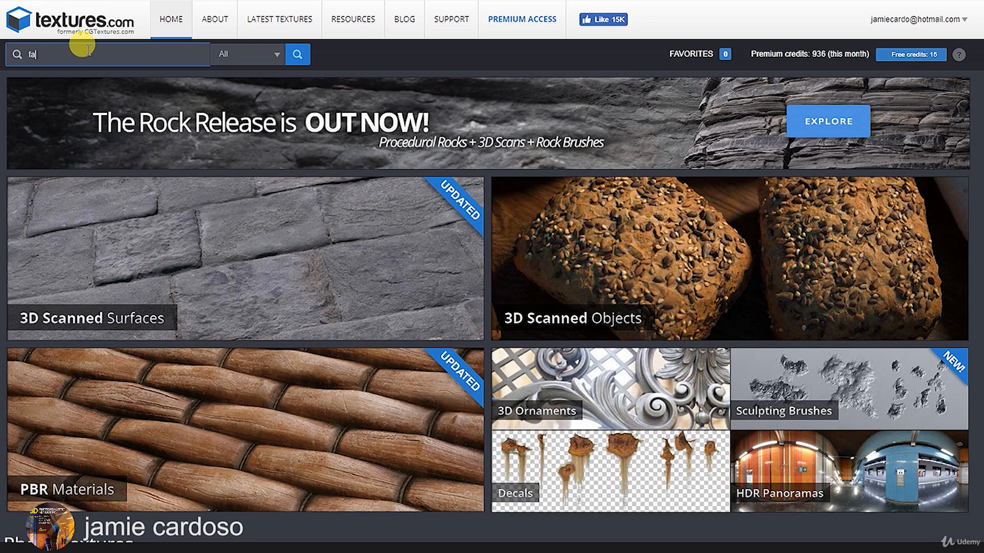
type("bric")
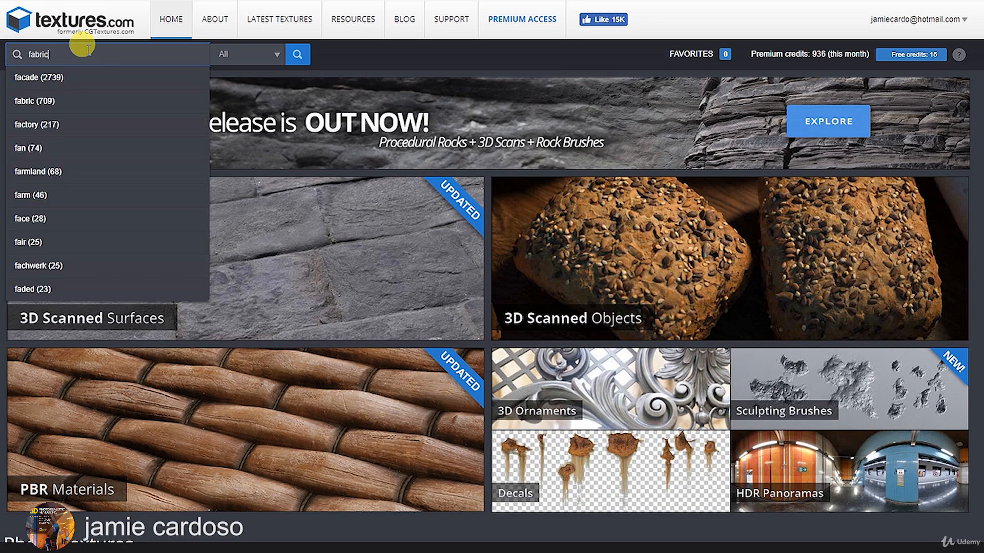
key("Return")
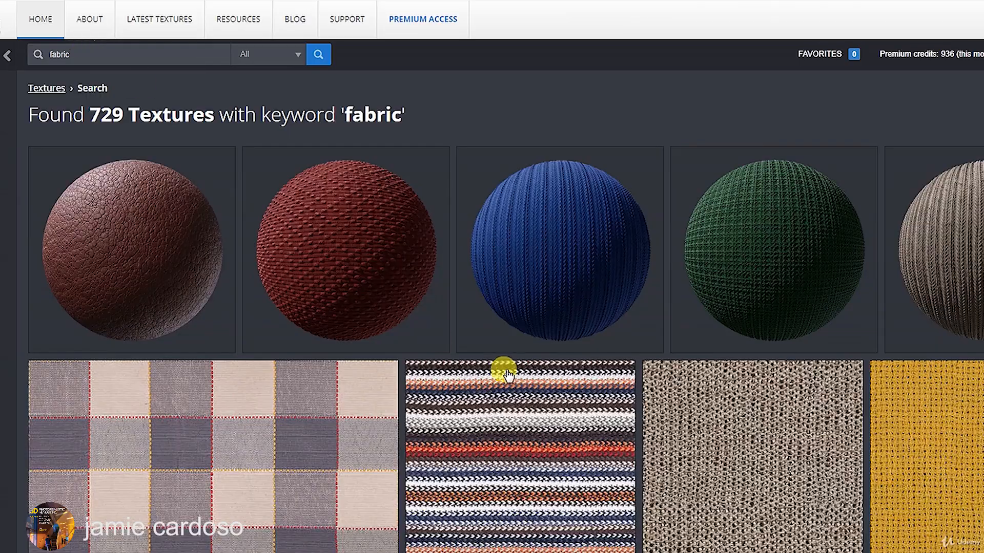
Browse the fabric search results for a plain woven texture suited to the sofa.
scroll(500, 369, "down", 8)
scroll(702, 189, "up", 3)
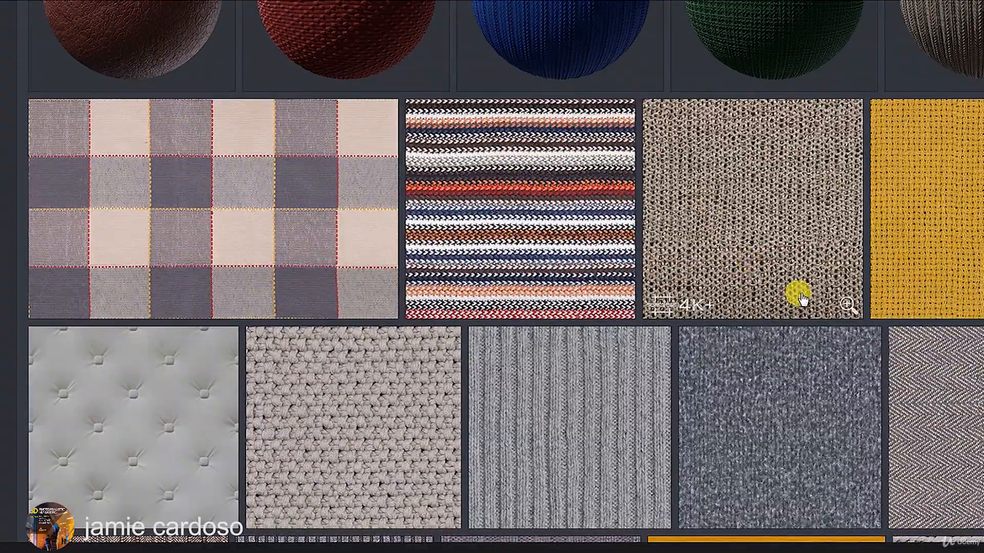
scroll(766, 362, "down", 3)
scroll(767, 368, "down", 5)
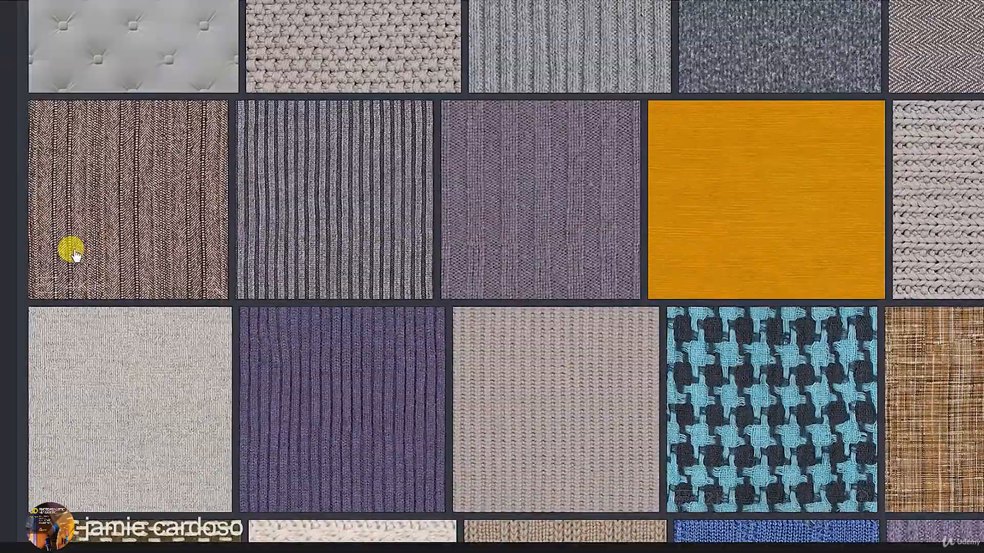
scroll(904, 352, "down", 2)
scroll(904, 352, "down", 3)
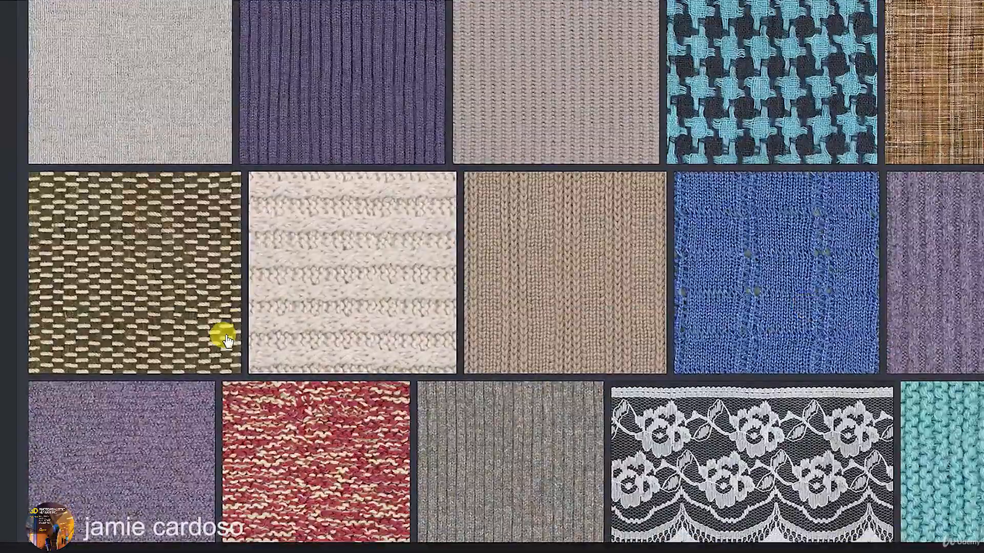
scroll(222, 333, "down", 3)
scroll(163, 270, "down", 10)
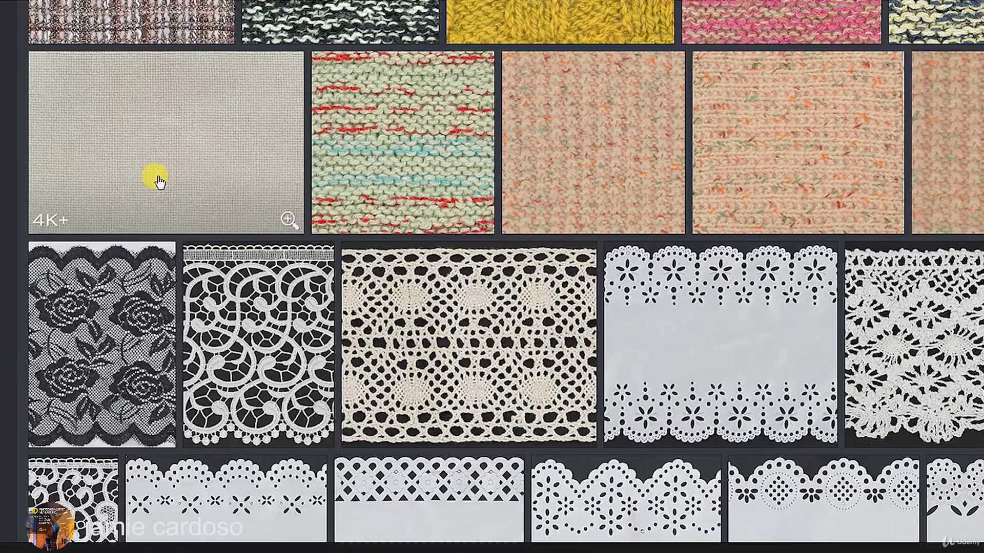
scroll(78, 296, "up", 2)
scroll(61, 314, "up", 5)
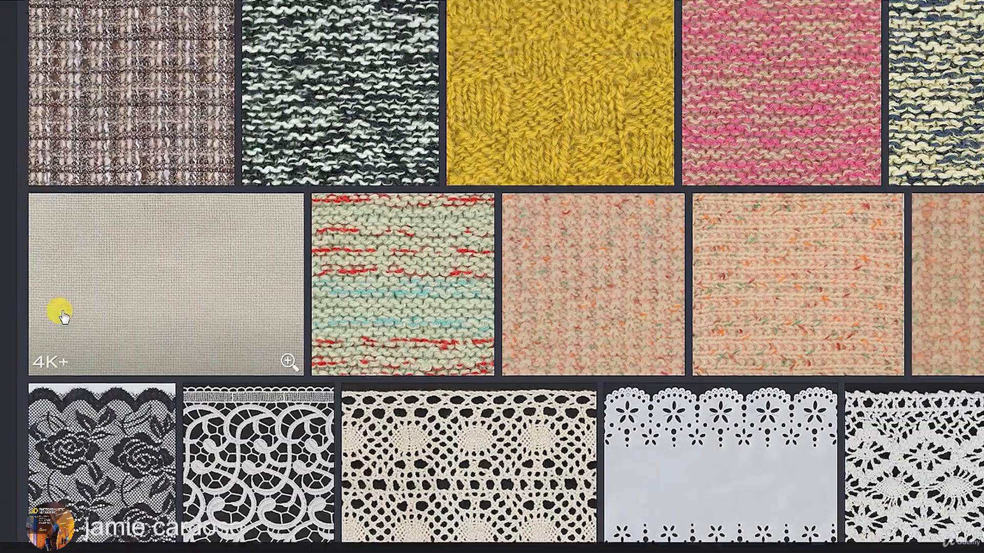
scroll(175, 337, "up", 5)
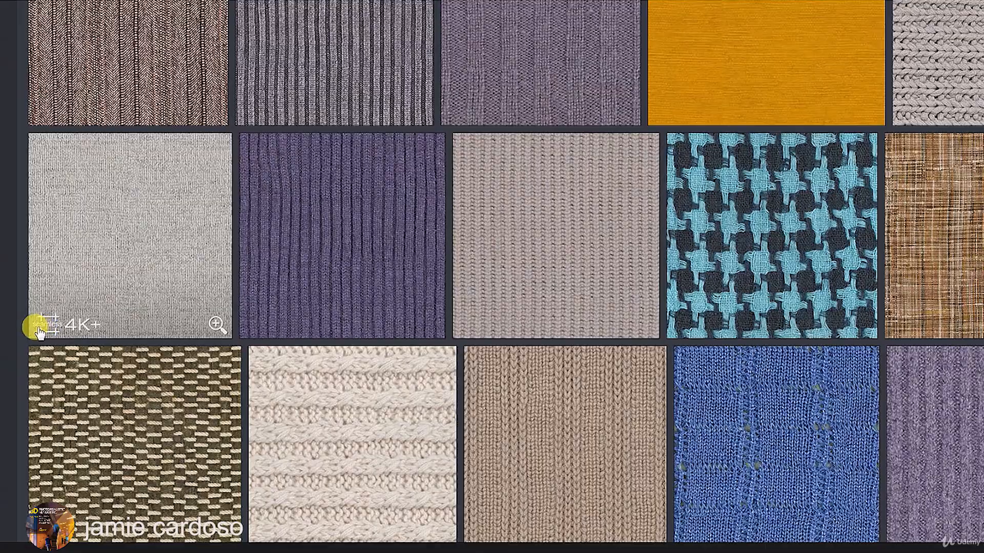
Open the FabricWool0003 texture, inspect its seamless preview and review the available download sizes.
left_click(92, 263)
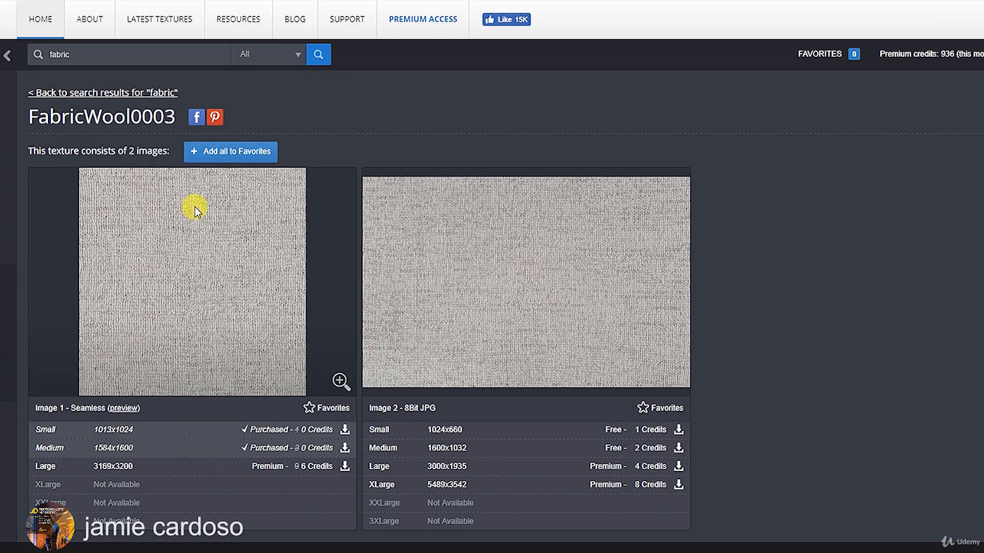
left_click(125, 409)
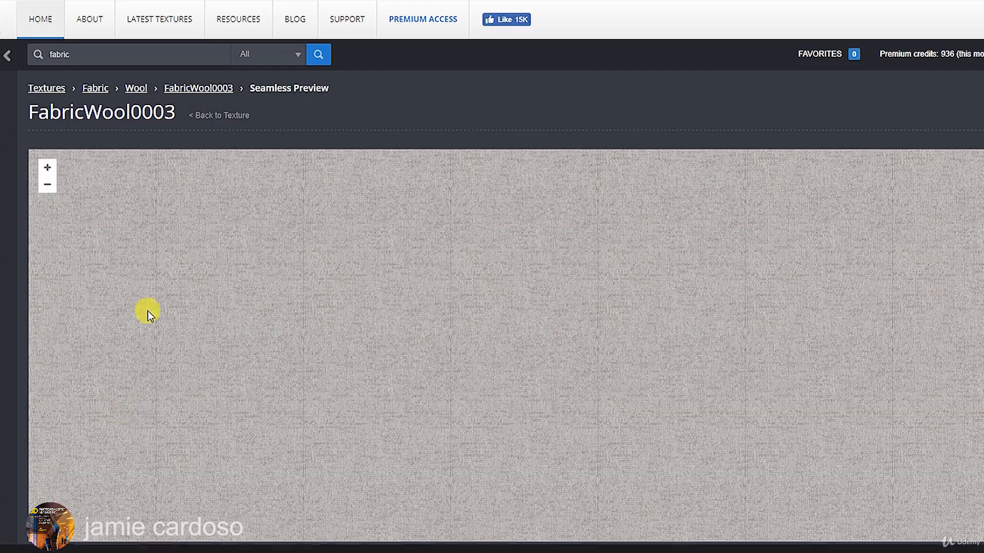
scroll(147, 310, "down", 2)
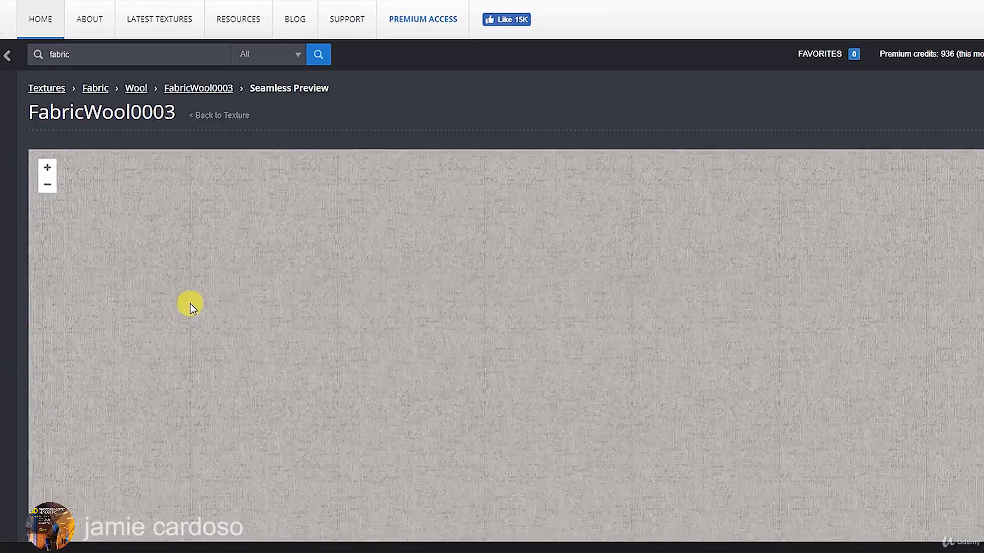
scroll(189, 305, "up", 2)
scroll(188, 308, "down", 3)
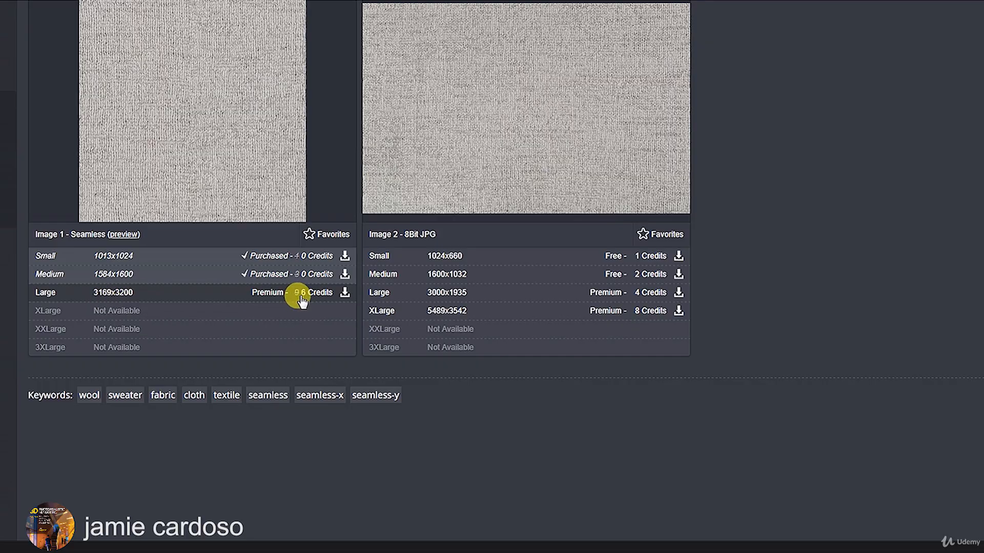
scroll(319, 300, "down", 1)
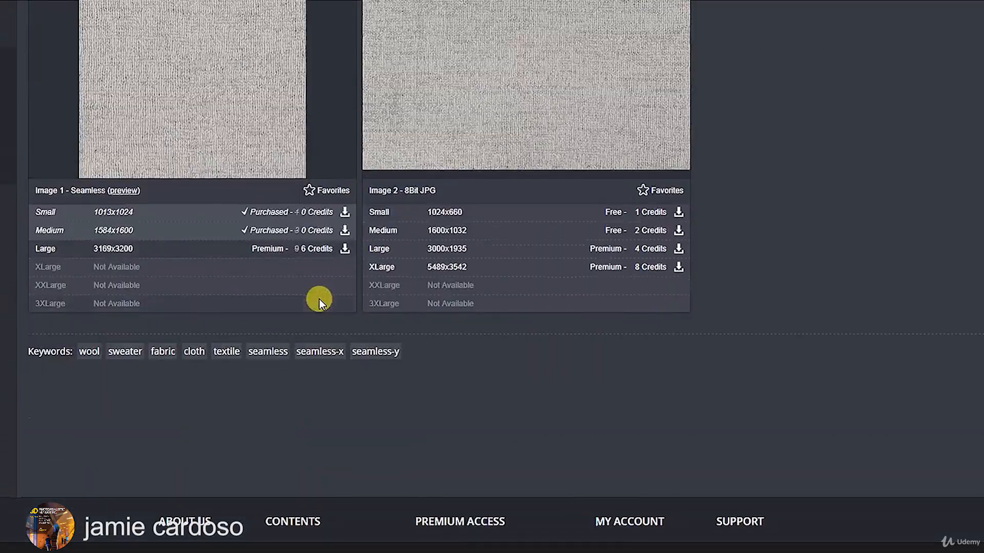
Switch to 3ds Max, convert the unused 04 - Default material to a VRayMtl and assign a Falloff map to its Diffuse.
mouse_move(124, 254)
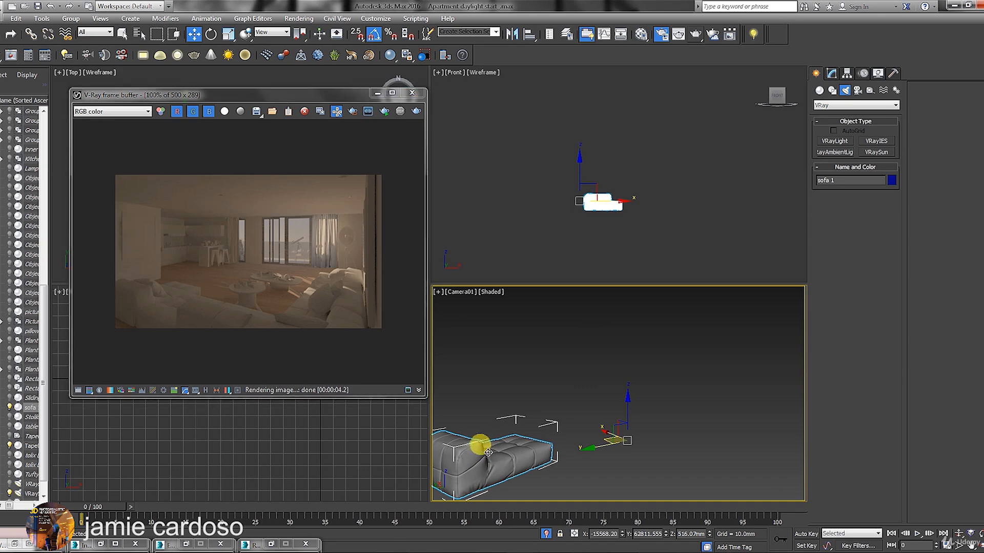
left_click(641, 34)
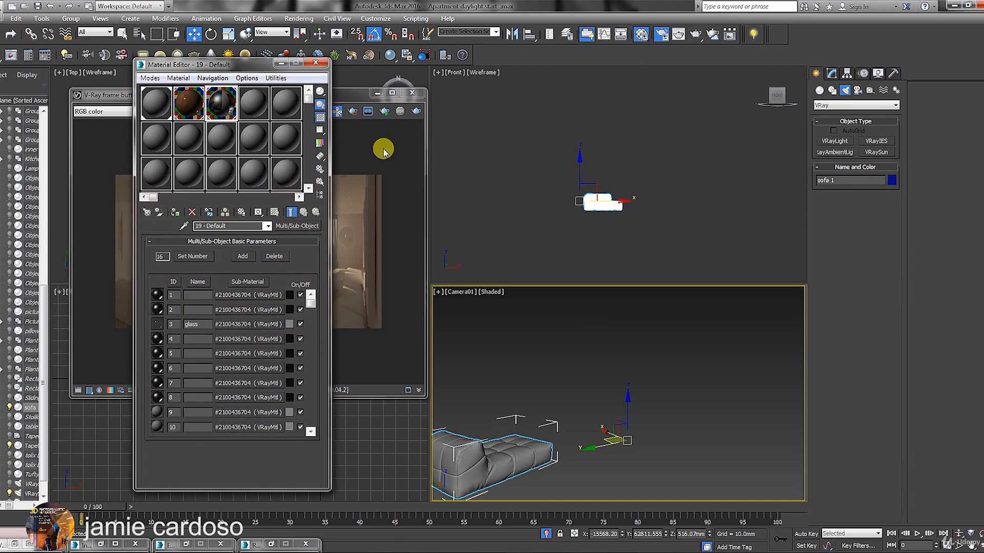
left_click(254, 102)
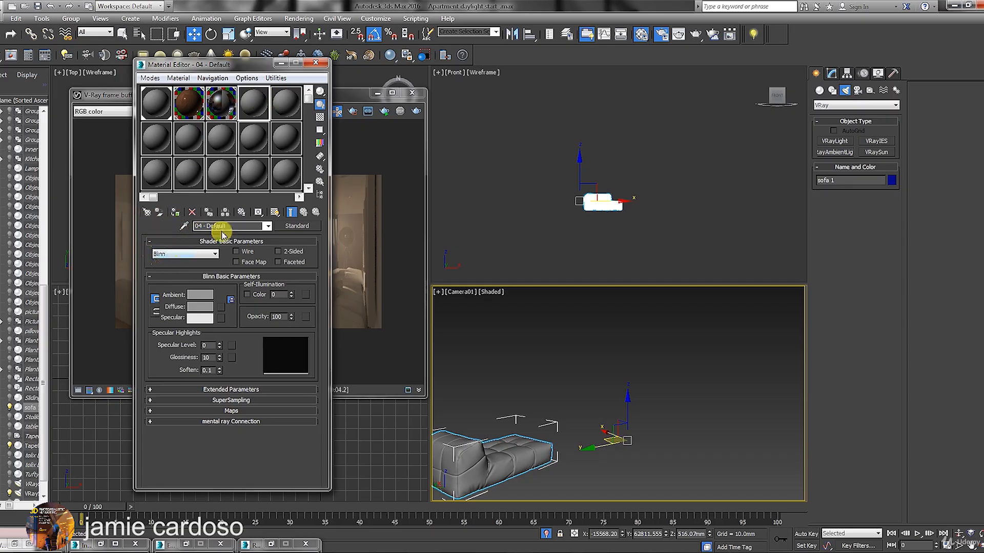
left_click(297, 227)
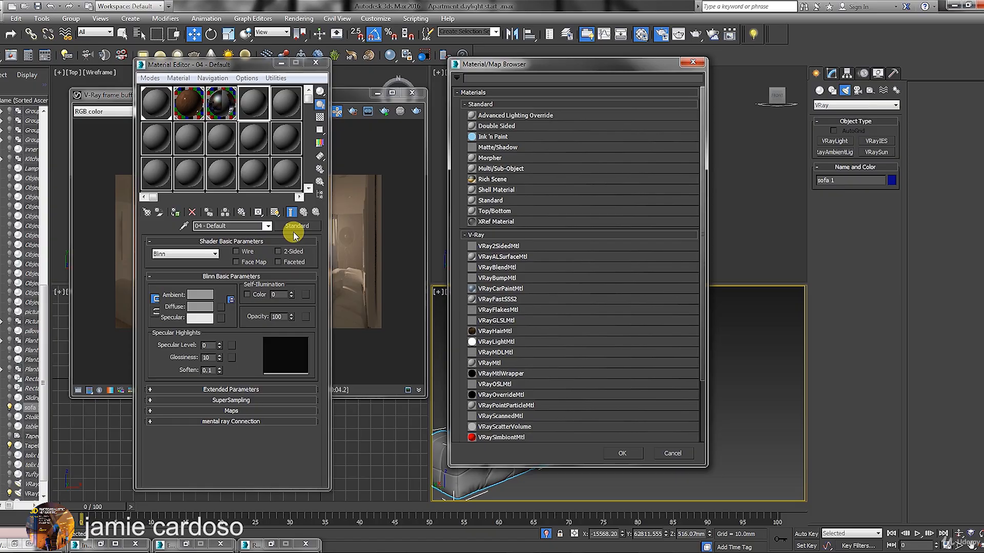
double_click(500, 363)
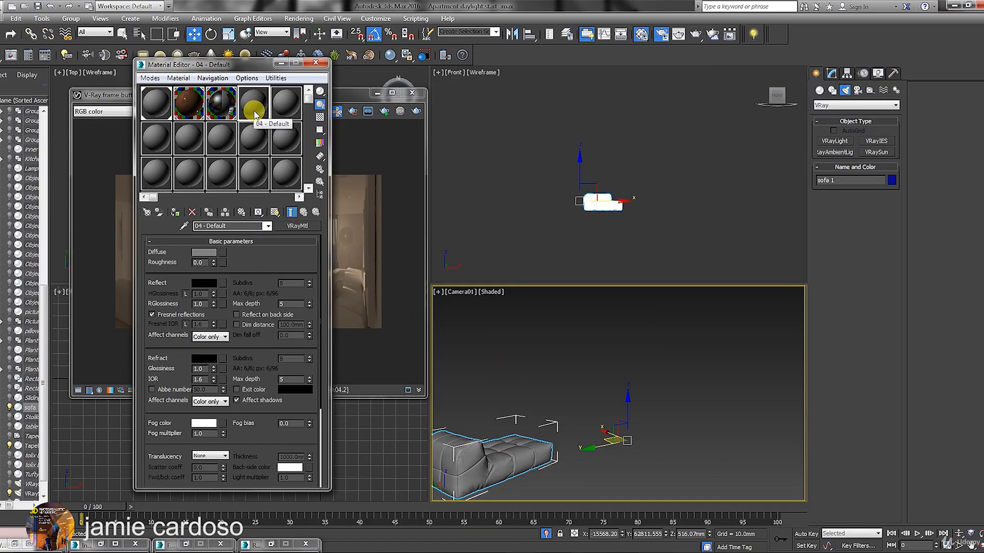
left_click(222, 253)
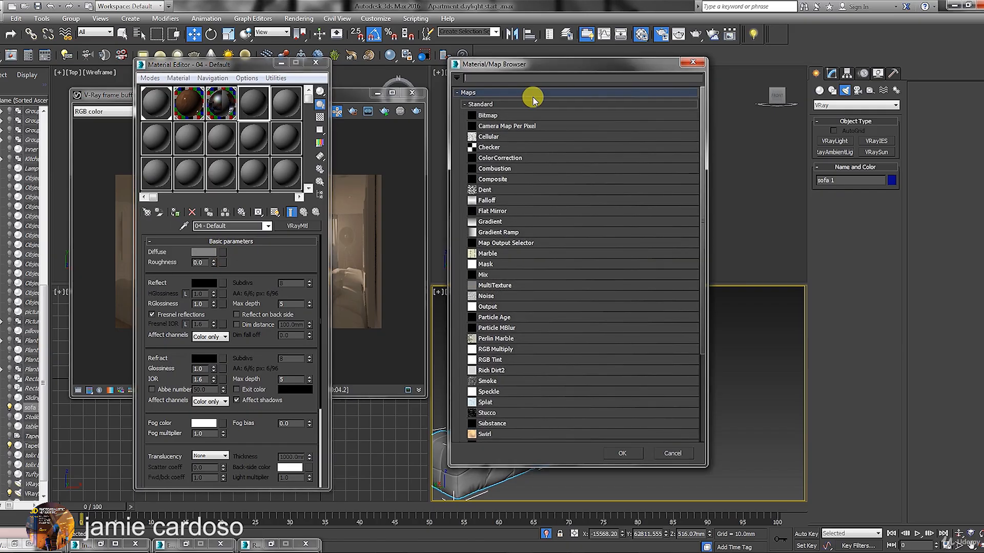
double_click(486, 201)
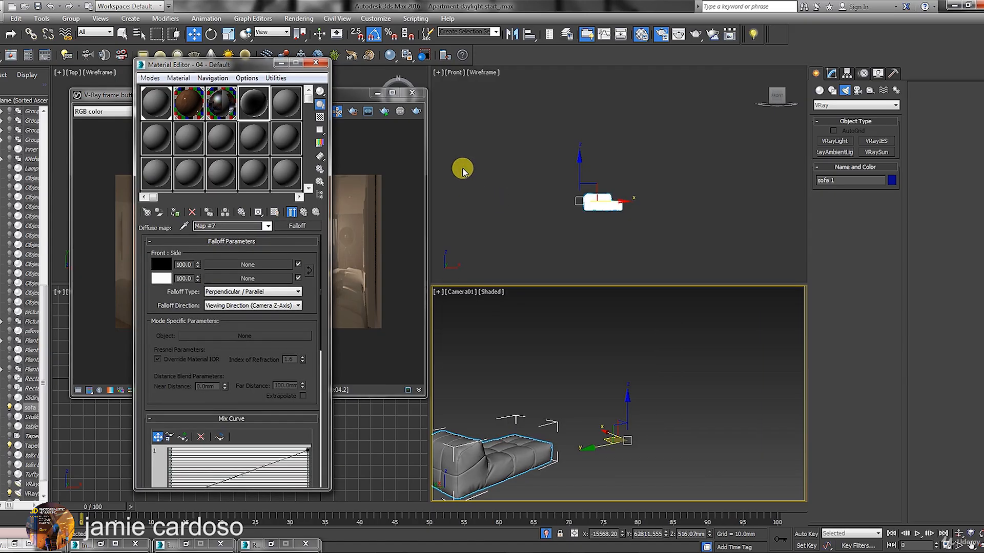
Add a ColorCorrection map to the Falloff's front slot, check its lightness controls and name it Darker.
left_click(220, 266)
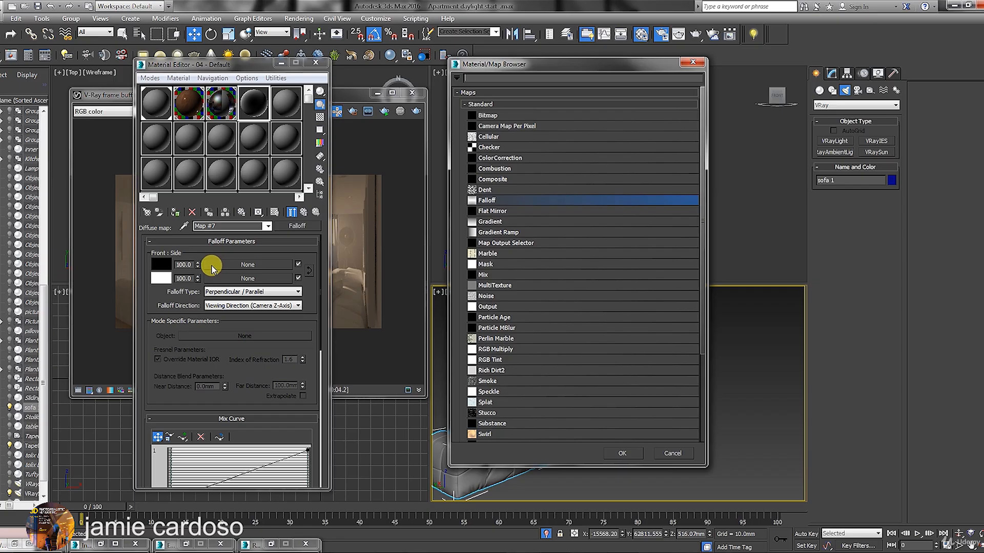
double_click(503, 159)
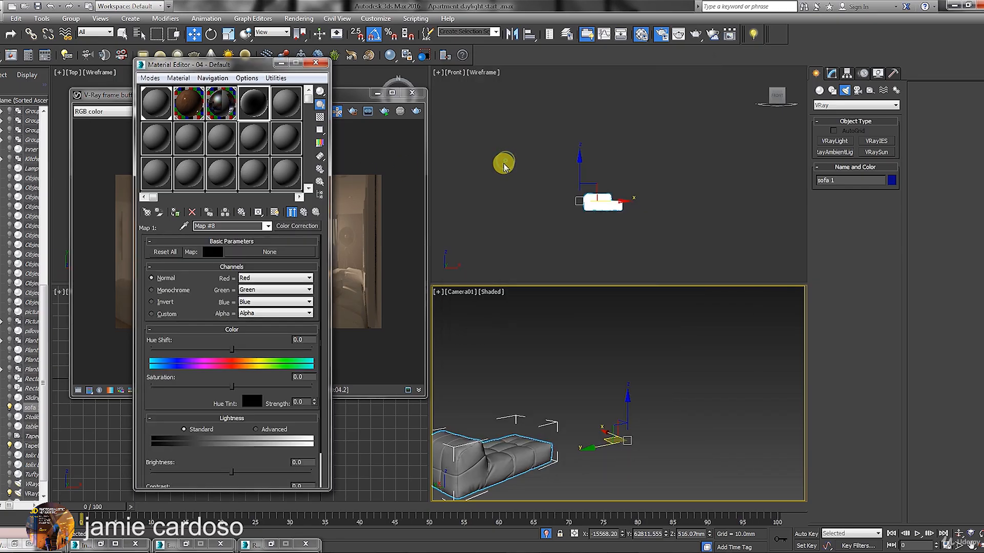
scroll(195, 300, "down", 2)
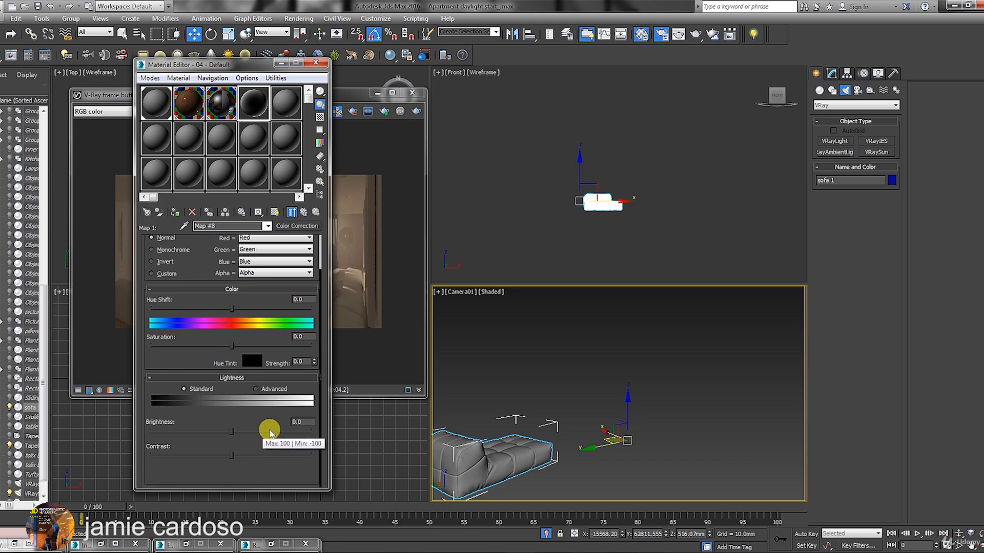
left_click(303, 213)
left_click(247, 264)
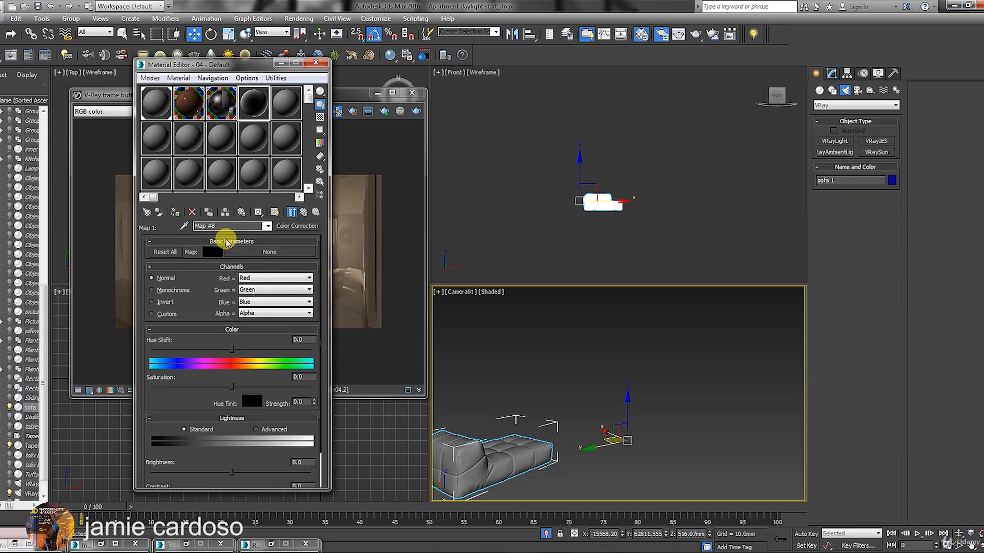
left_click_drag(224, 226, 162, 229)
left_click(304, 212)
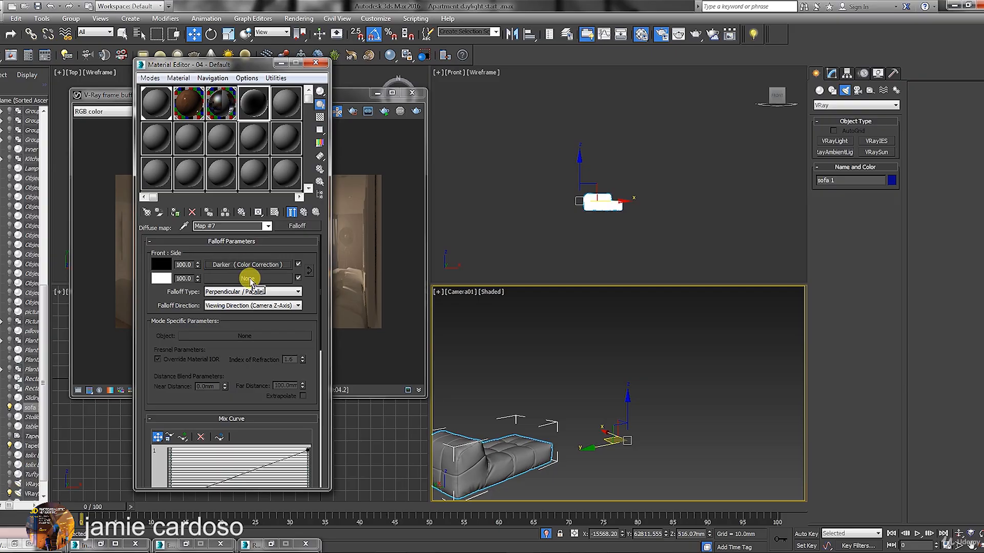
Add a ColorCorrection map to the Falloff's side slot and name it Brighter.
left_click_drag(251, 284, 251, 282)
left_click(212, 308)
left_click(241, 277)
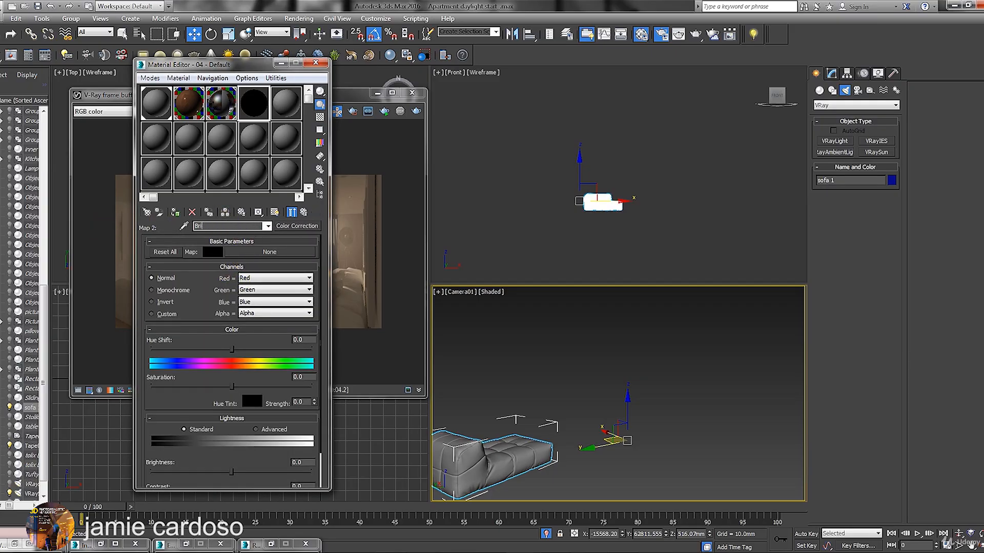
double_click(211, 226)
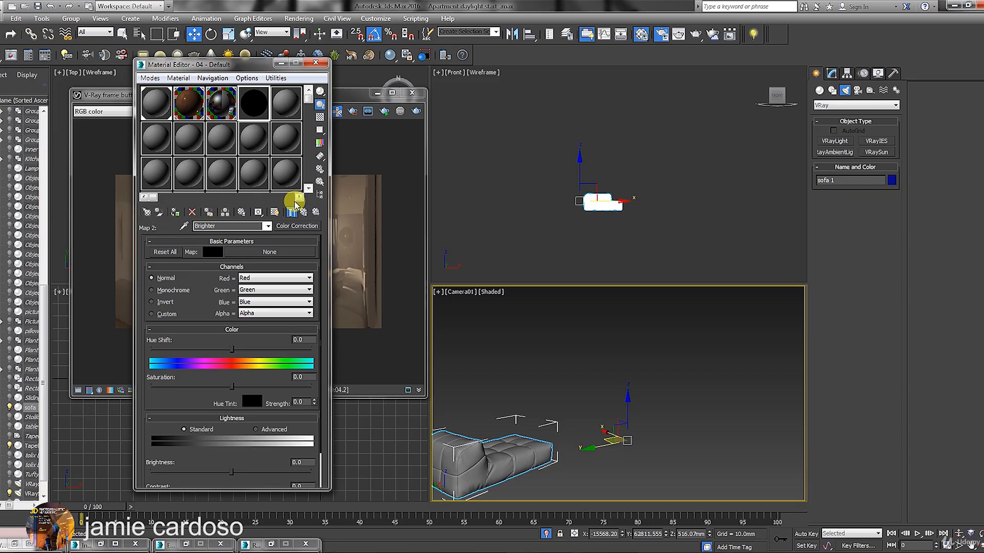
left_click(303, 212)
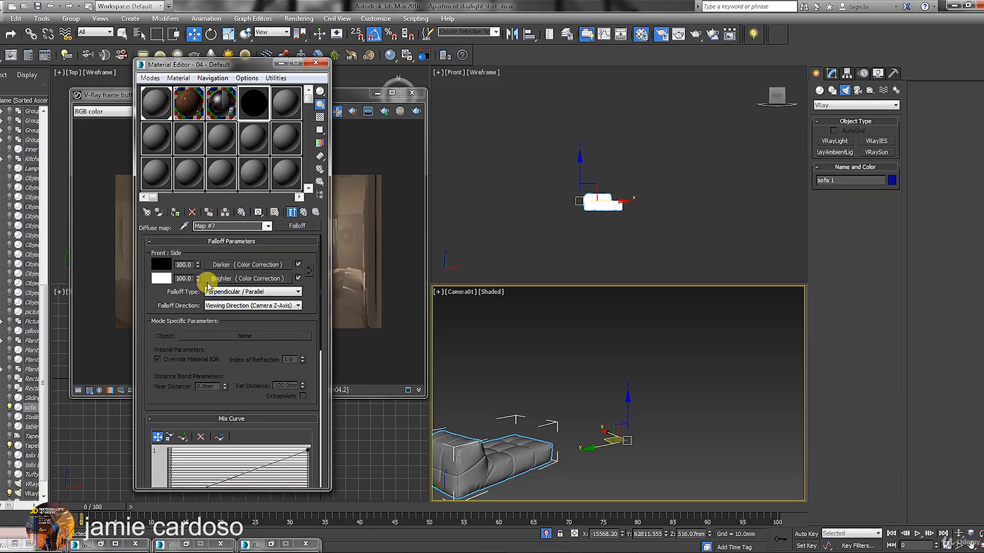
Load the Tufty4.jpg bitmap from the Daylight project's Unzipped folder into the Darker color correction map.
left_click(257, 265)
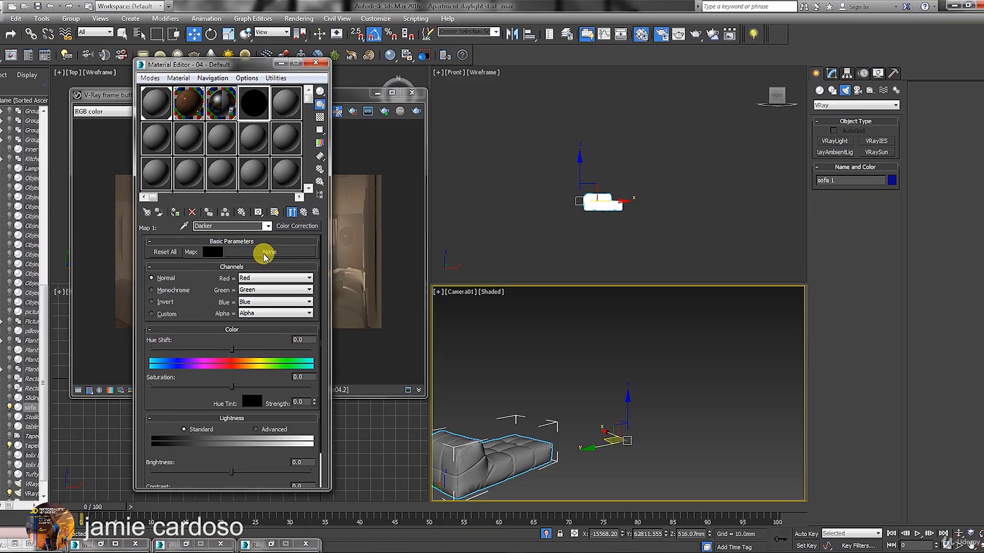
mouse_move(189, 305)
left_mouse_down()
mouse_move(193, 354)
mouse_move(194, 303)
left_mouse_up()
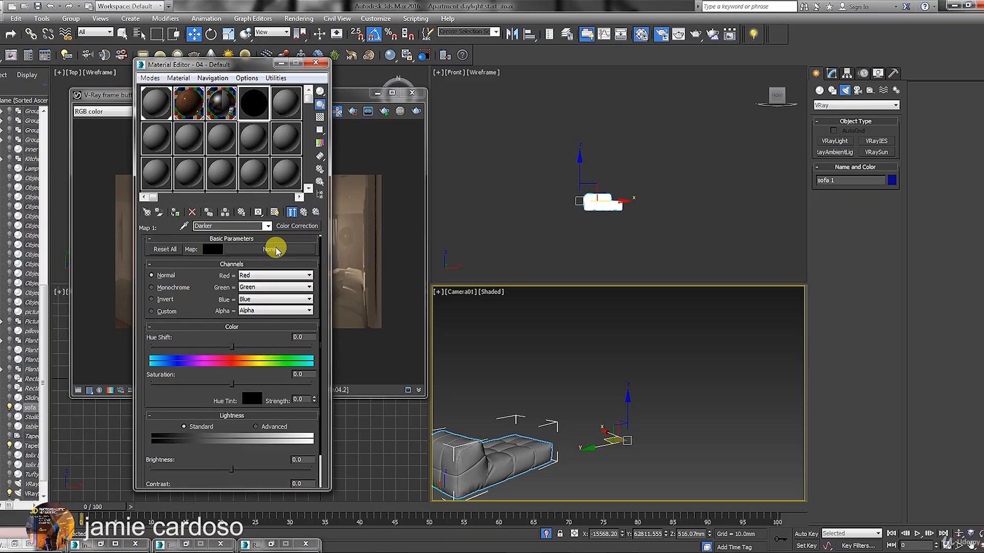
left_click(270, 250)
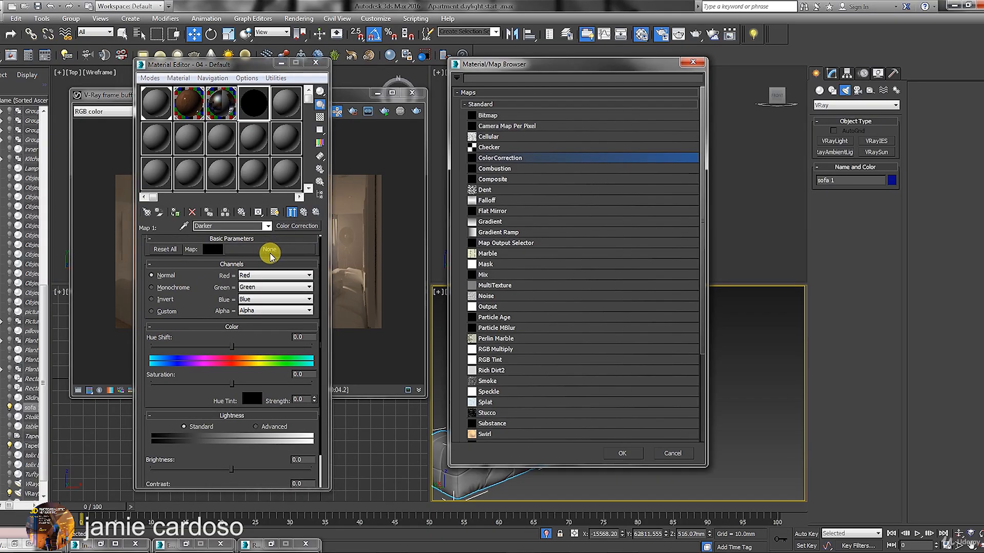
double_click(487, 115)
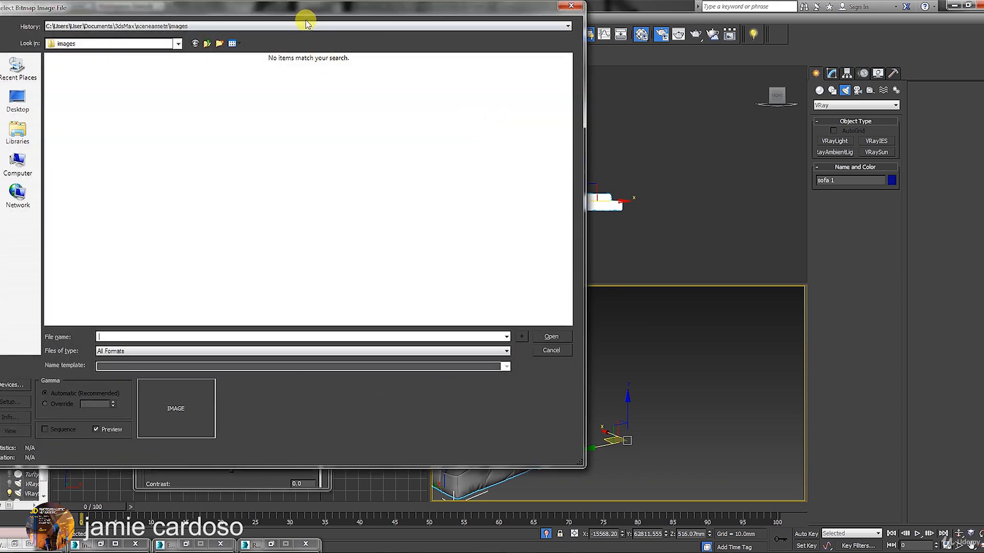
left_click(292, 26)
left_click(293, 30)
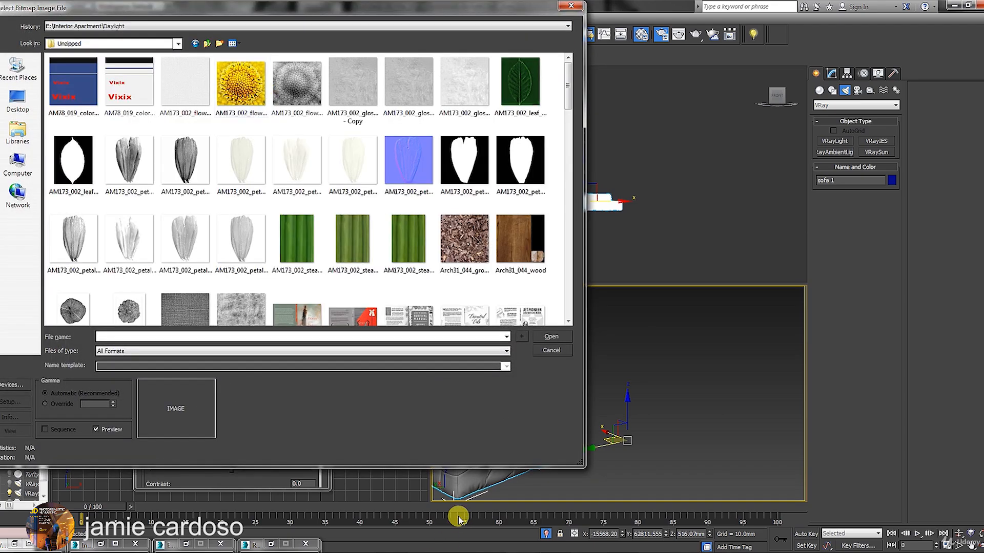
left_click_drag(569, 89, 567, 124)
left_click(109, 337)
type("Tufty4")
left_click(108, 347)
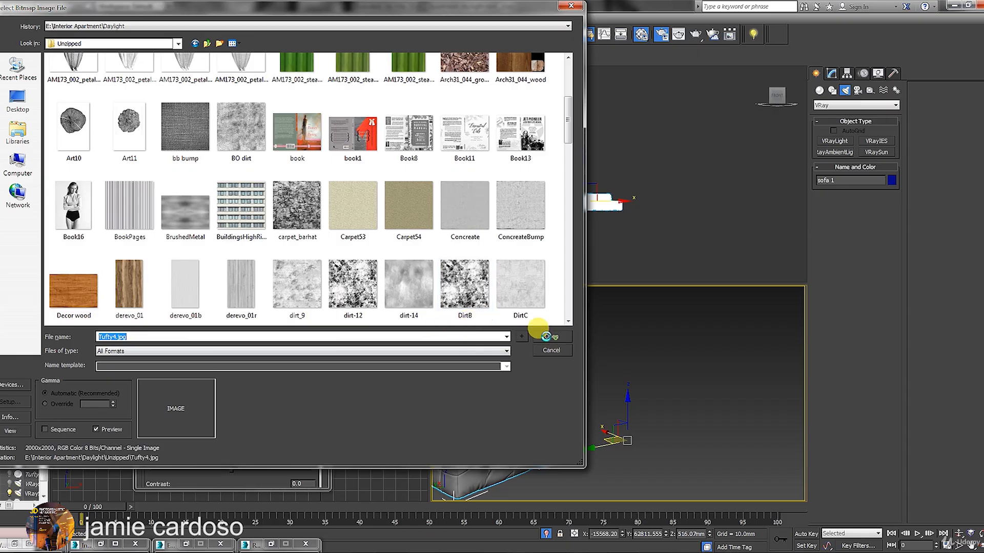
left_click(552, 337)
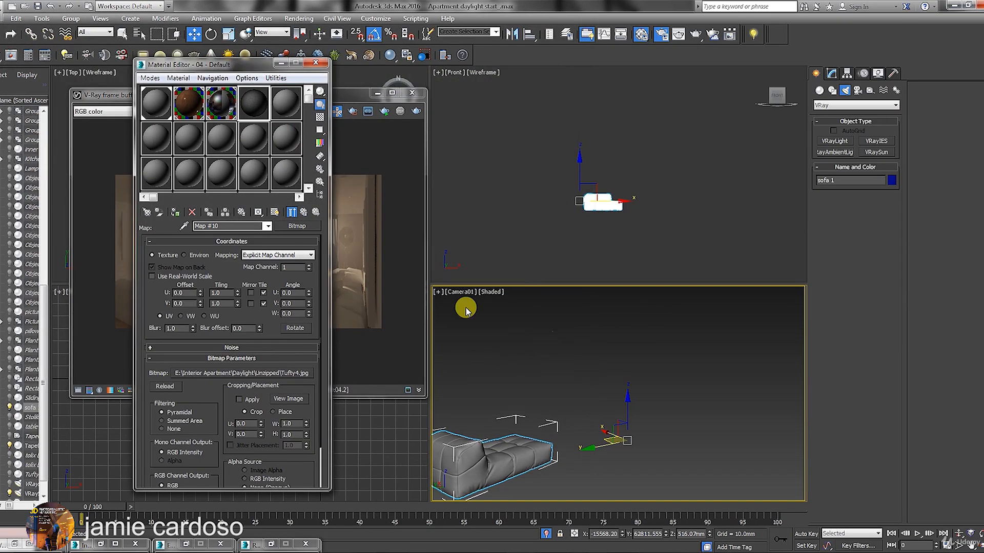
Assign the fabric material to the selected sofa, display its texture in the viewport and clear the frame buffer off the Top view.
left_click(176, 211)
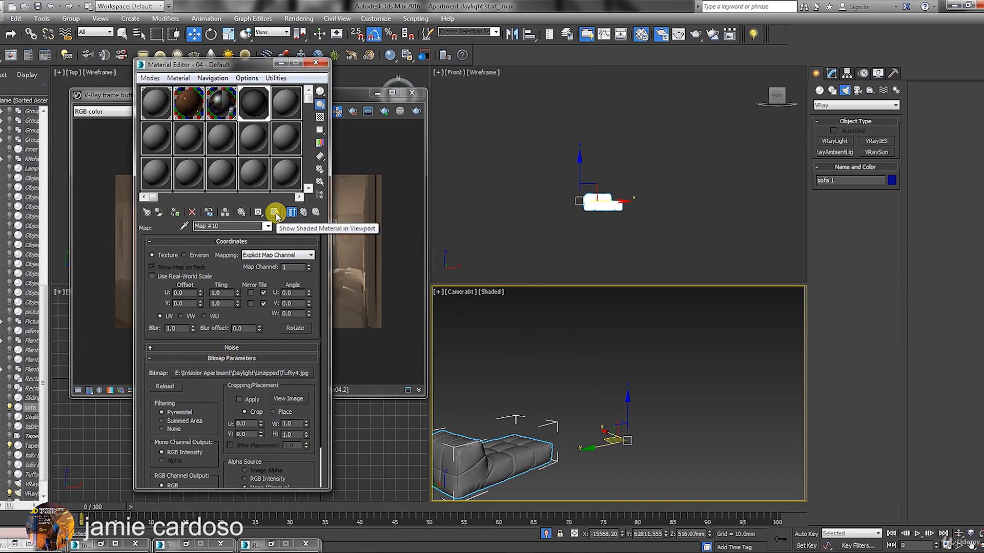
left_click(275, 213)
mouse_move(236, 64)
left_mouse_down()
mouse_move(253, 171)
mouse_move(242, 274)
left_mouse_up()
left_click(360, 99)
left_click(378, 93)
scroll(216, 134, "up", 5)
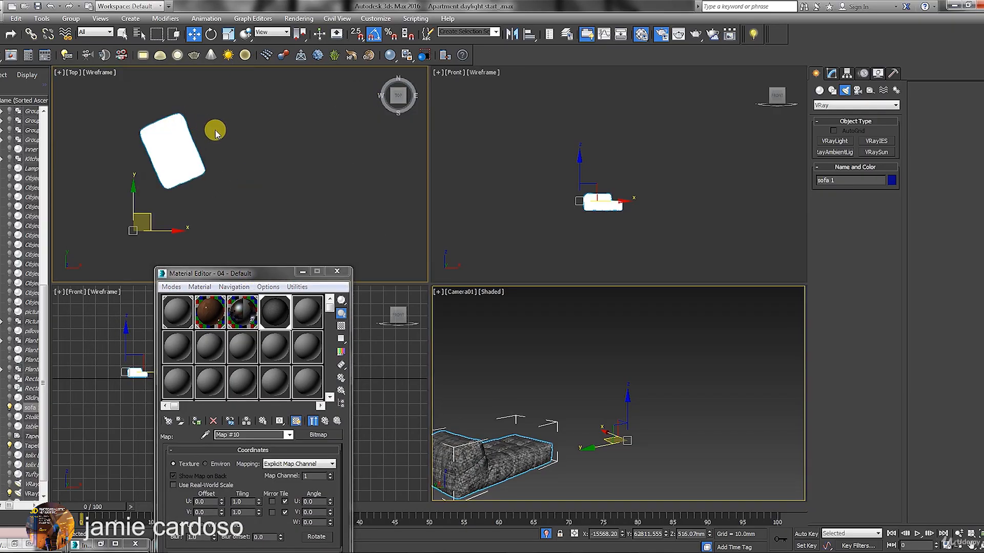
Center the sofa's pivot on the object and maximize the Top viewport.
left_click(847, 73)
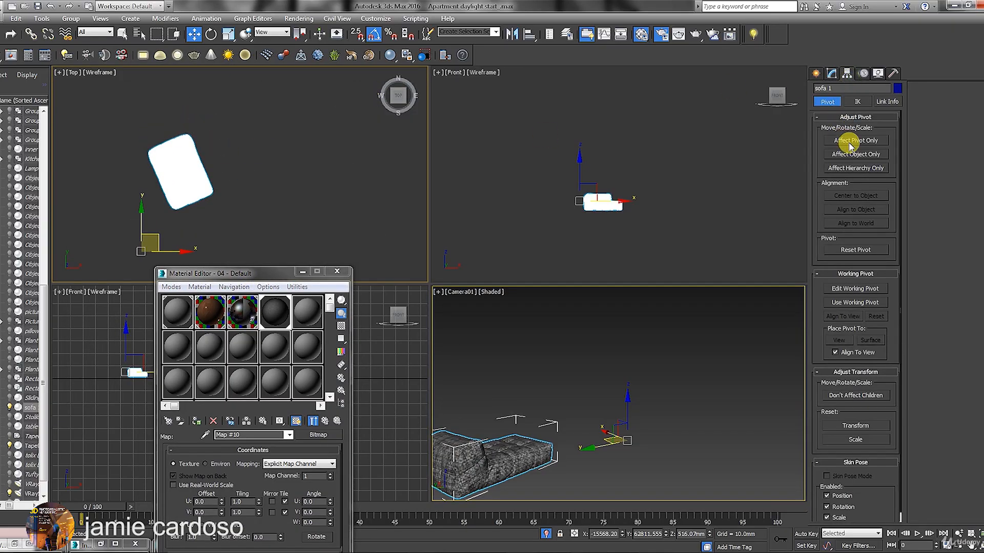
left_click(850, 142)
left_click(855, 195)
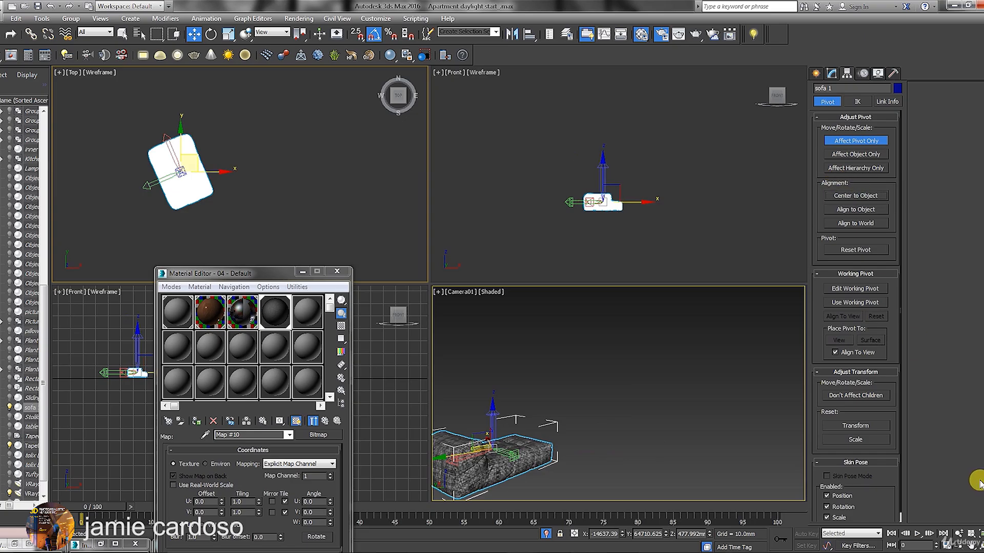
key("alt+w")
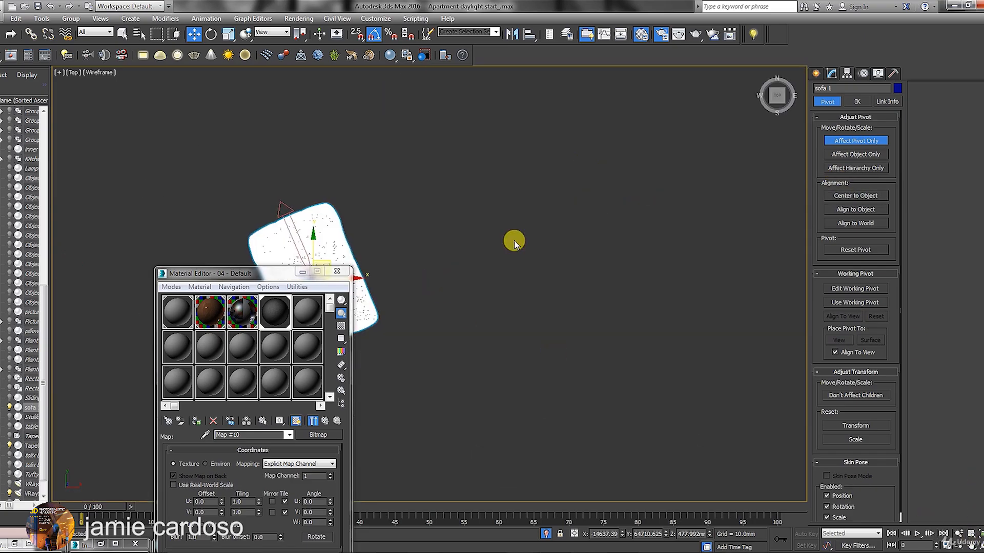
left_click(822, 75)
Minimize the Material Editor and display the Top viewport as Shaded with Edged Faces off.
middle_click_drag(451, 202, 532, 204)
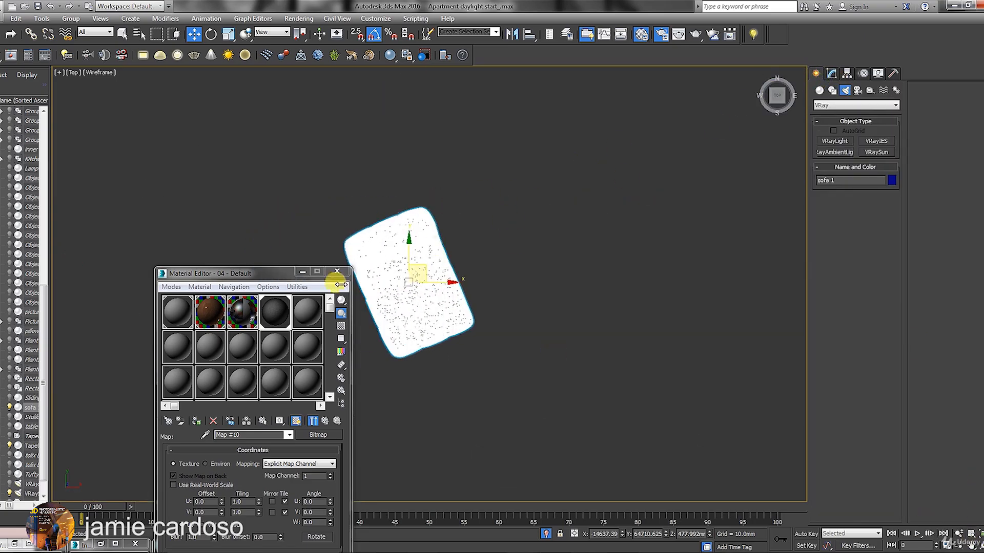
left_click(304, 272)
middle_click_drag(416, 262, 395, 259)
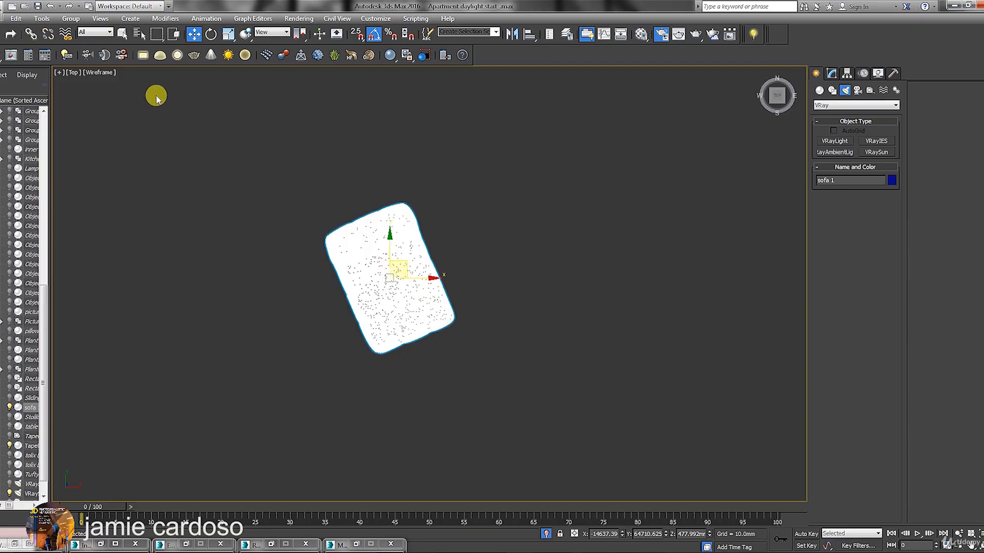
left_click(107, 74)
left_click(136, 95)
scroll(402, 267, "up", 4)
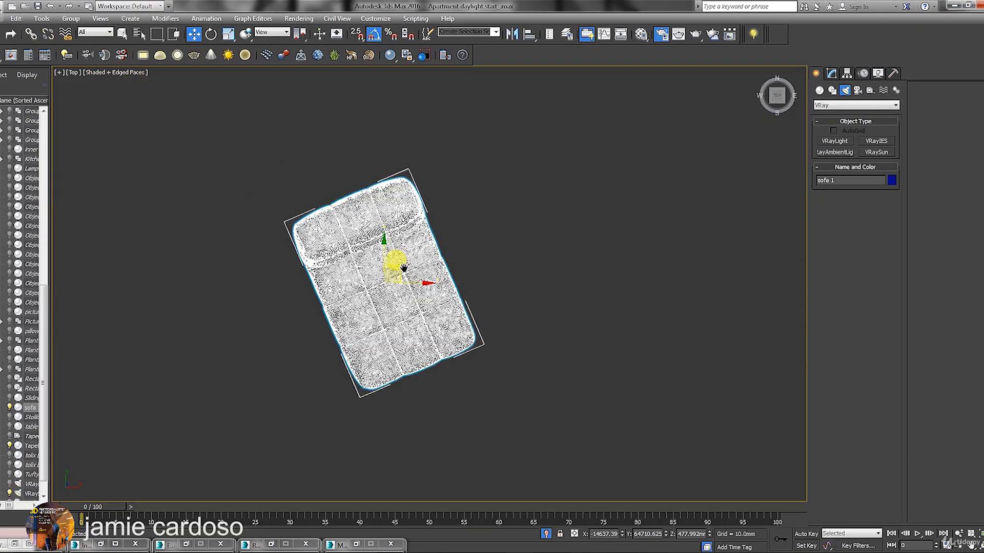
left_click(137, 73)
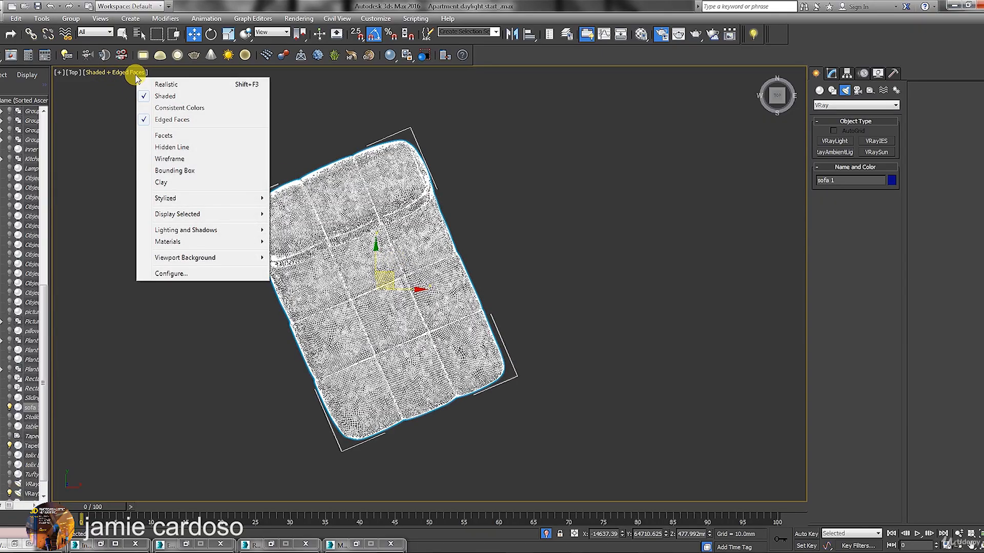
left_click(163, 121)
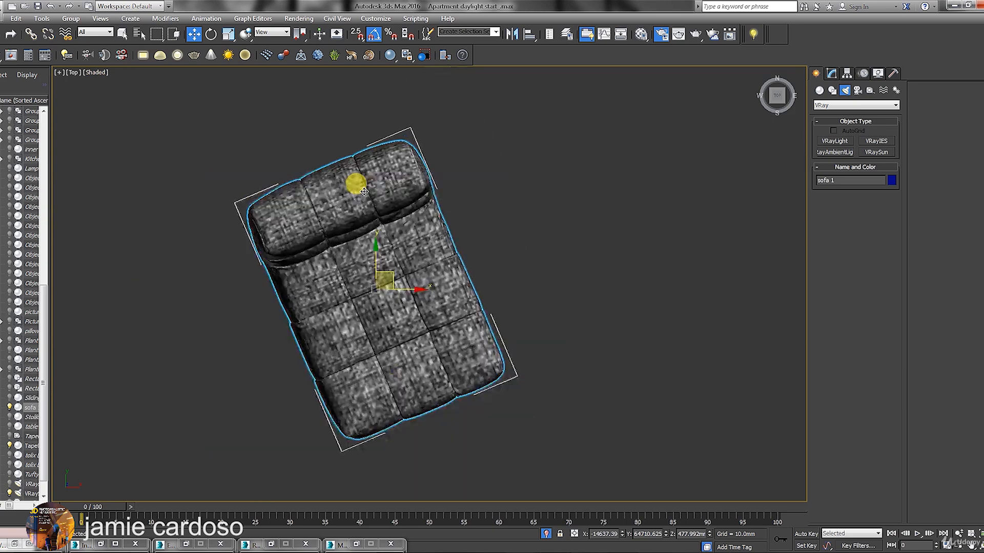
Add a UVW Map modifier to the sofa.
middle_click_drag(364, 192, 458, 331, "alt")
scroll(458, 331, "down", 5)
key("w")
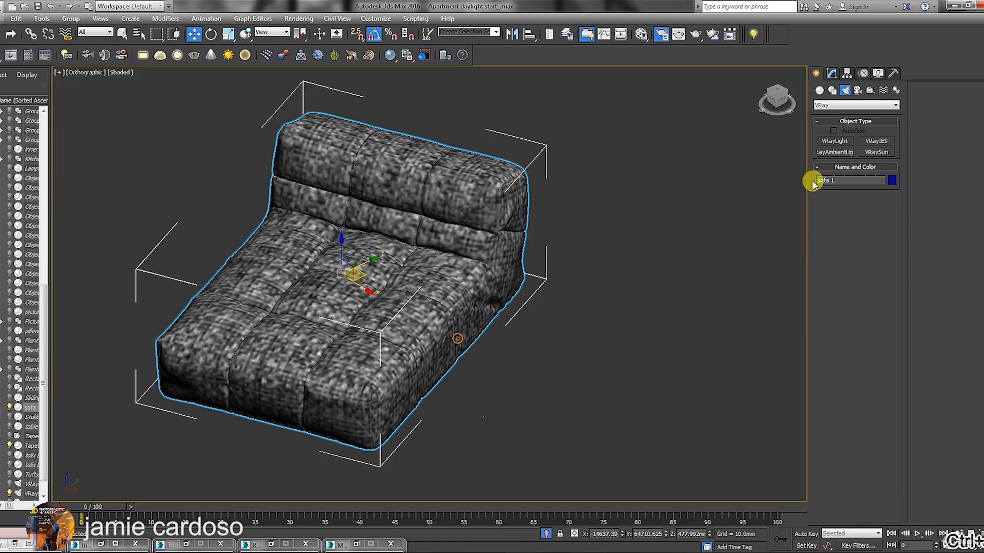
left_click(832, 74)
left_click(895, 102)
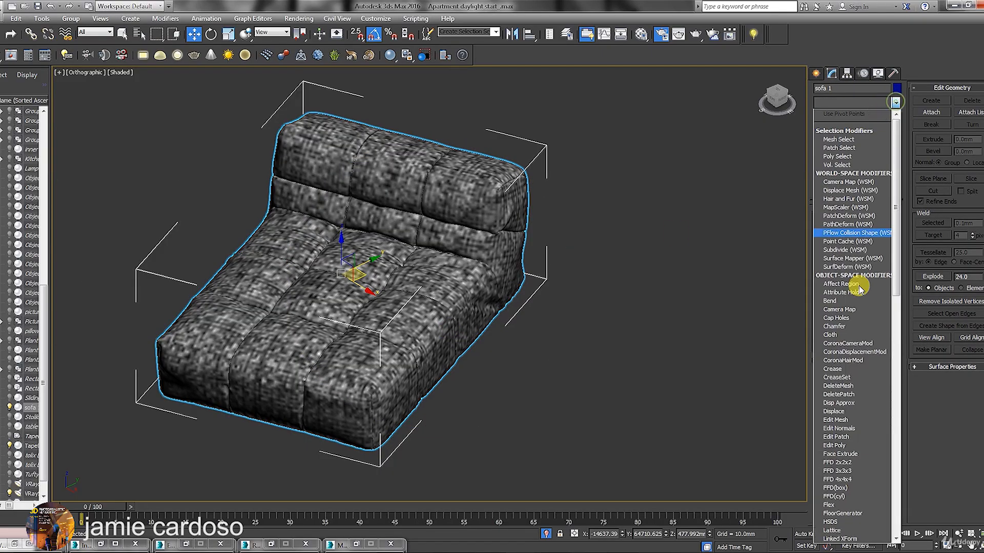
scroll(853, 306, "down", 15)
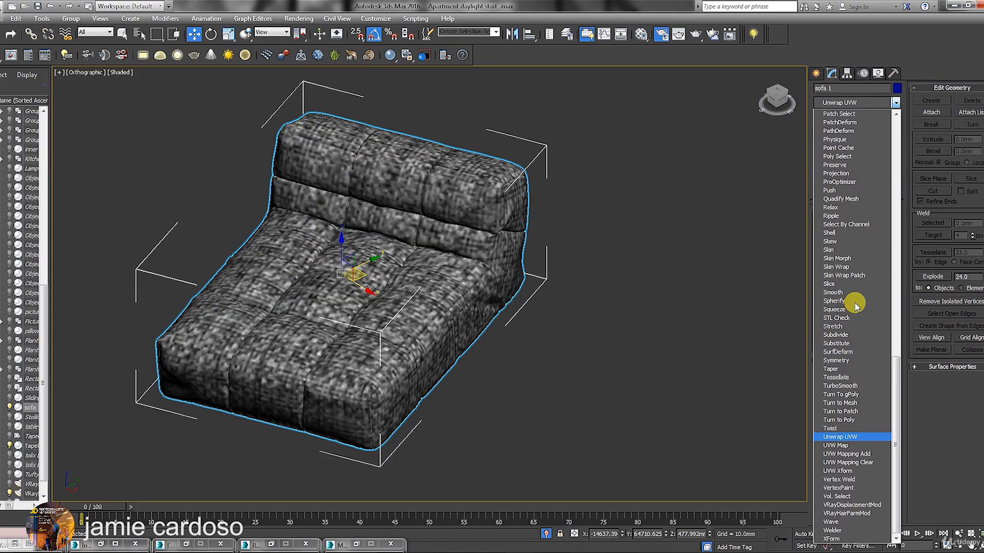
left_click(843, 450)
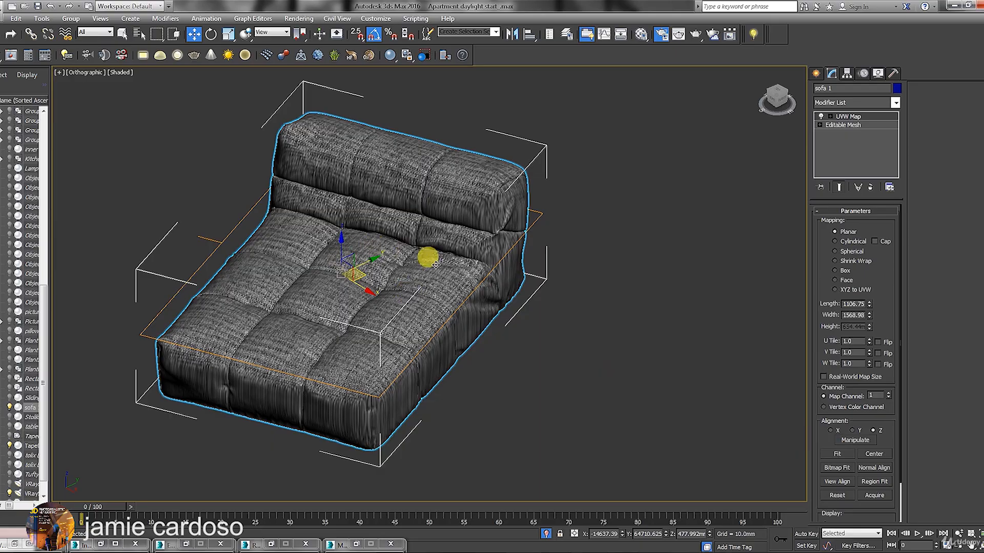
Change the sofa's UVW mapping type to Box and check the fabric on its sides.
scroll(429, 259, "up", 3)
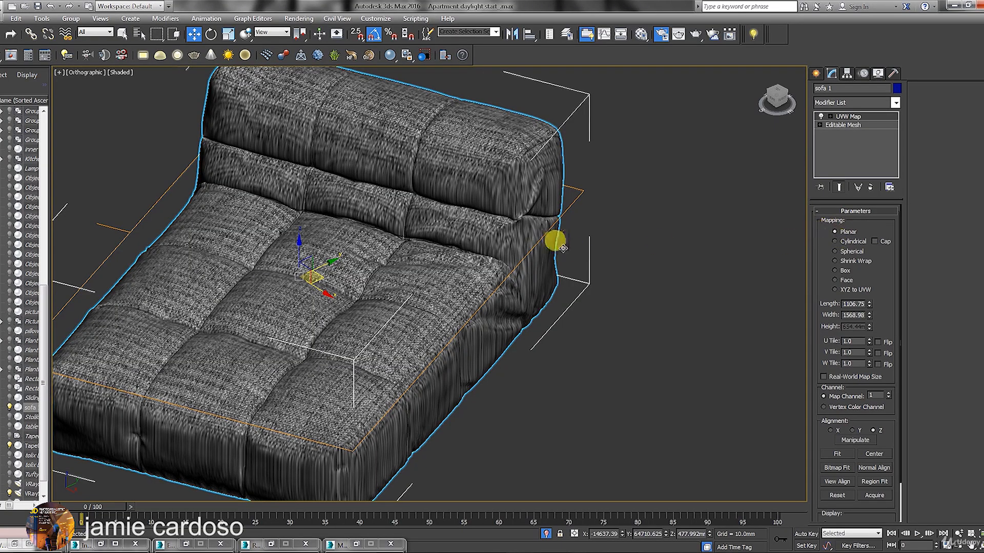
left_click(836, 272)
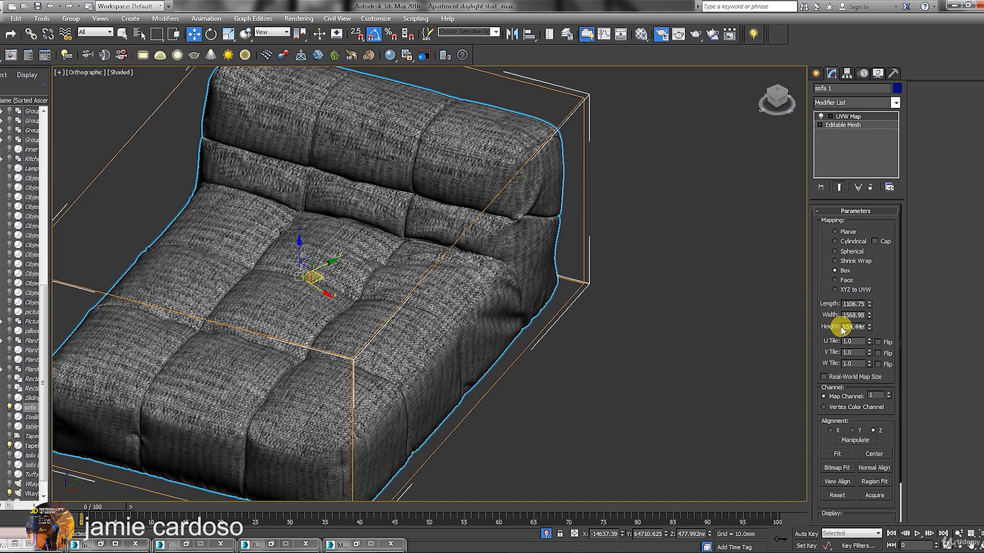
scroll(562, 262, "up", 1)
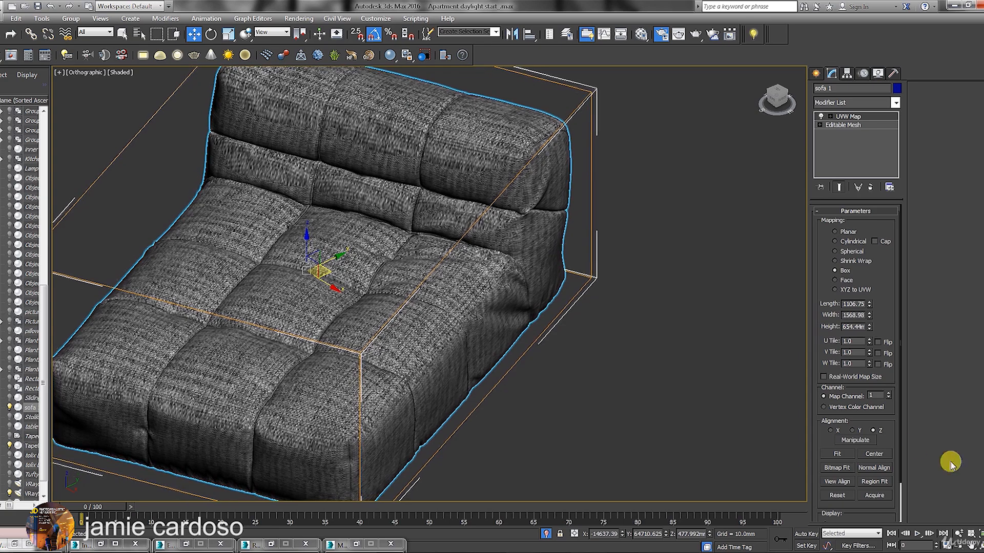
left_click(980, 542)
left_click_drag(449, 240, 405, 205)
right_click(405, 205)
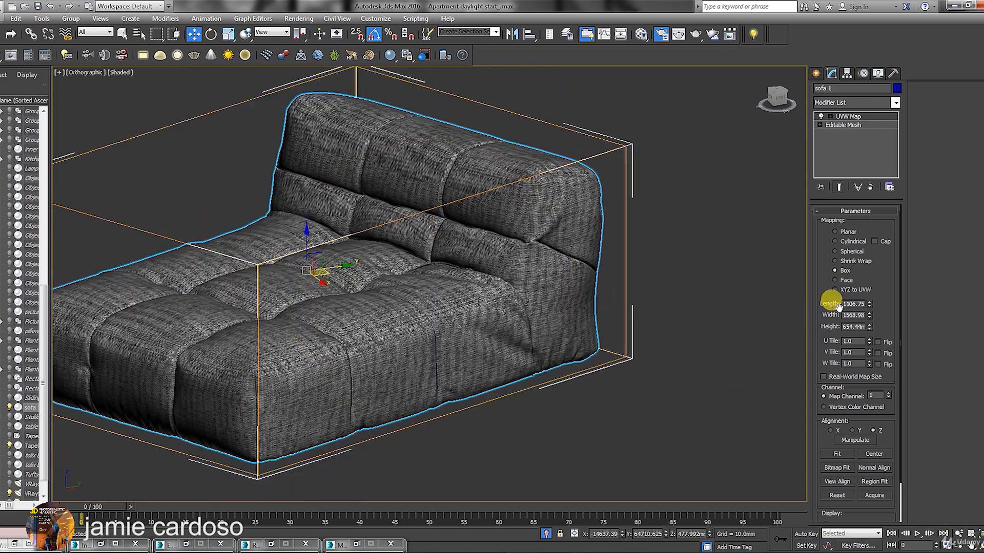
Set the Box mapping's length, width and height to 1000 mm each.
left_click_drag(842, 304, 786, 304)
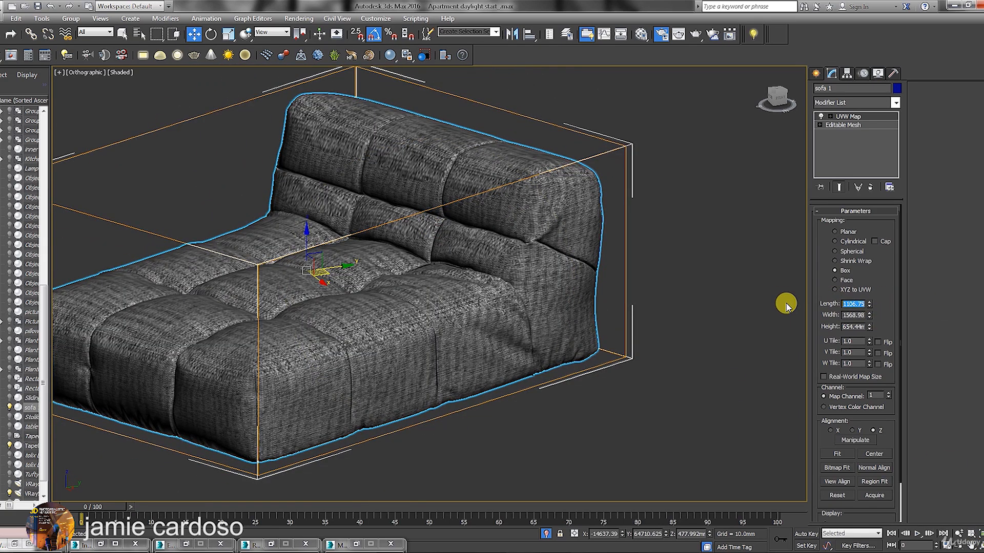
key("Tab")
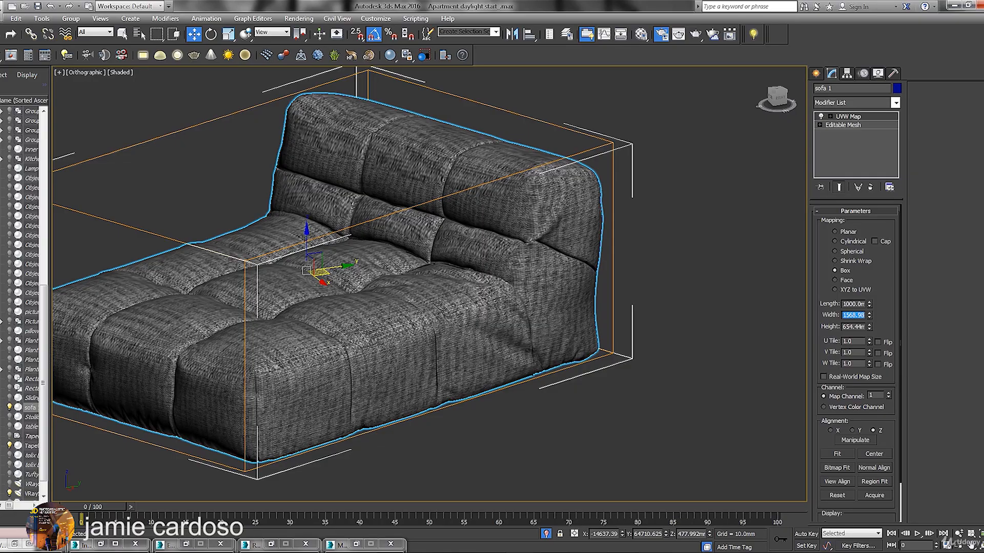
key("Return")
type("1")
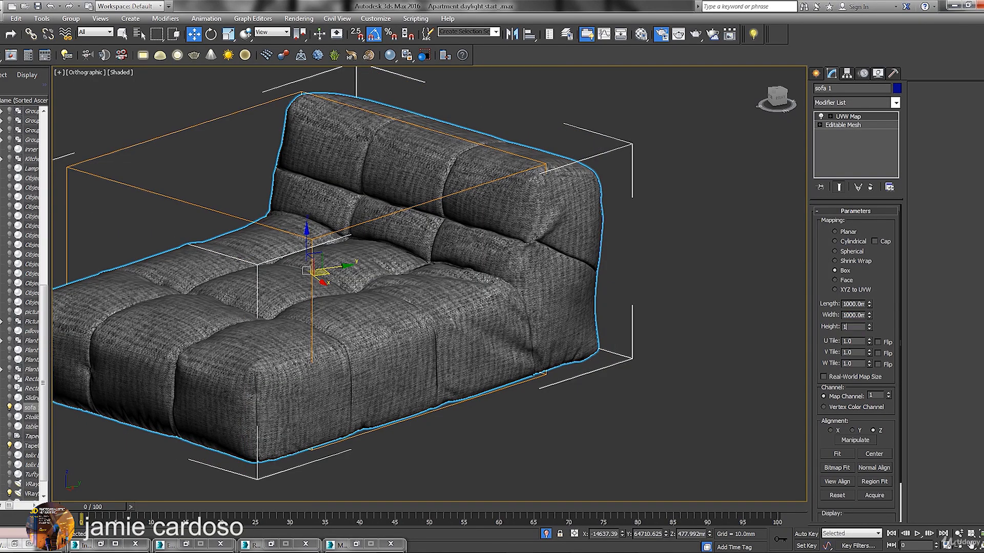
type("000")
key("Return")
Examine the fabric texture's scale and direction on the sofa from all around, both close up and at a distance.
middle_click_drag(414, 290, 368, 351, "alt")
left_click_drag(368, 350, 401, 261)
scroll(345, 268, "down", 5)
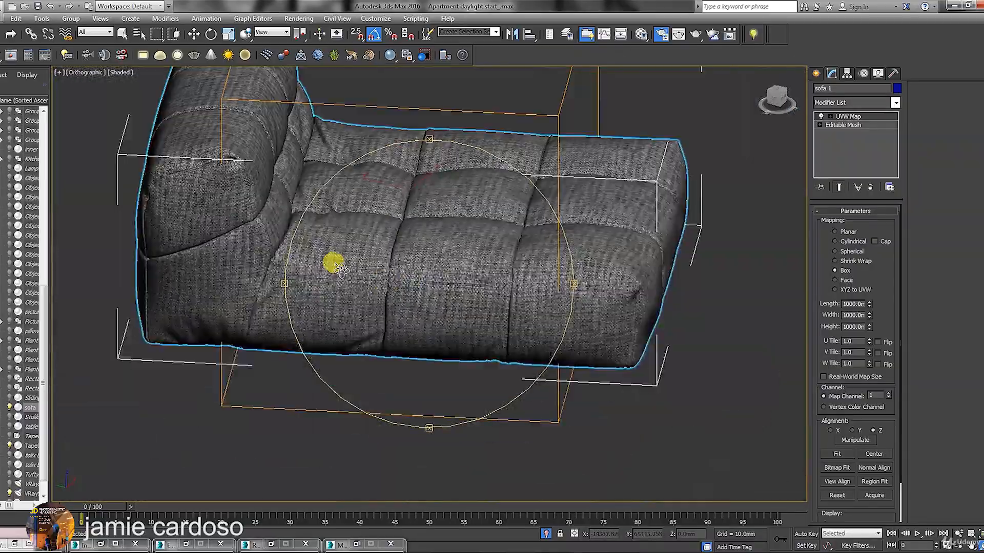
left_click_drag(342, 269, 386, 308)
scroll(356, 239, "up", 5)
middle_click_drag(356, 237, 331, 270, "alt")
scroll(408, 281, "down", 5)
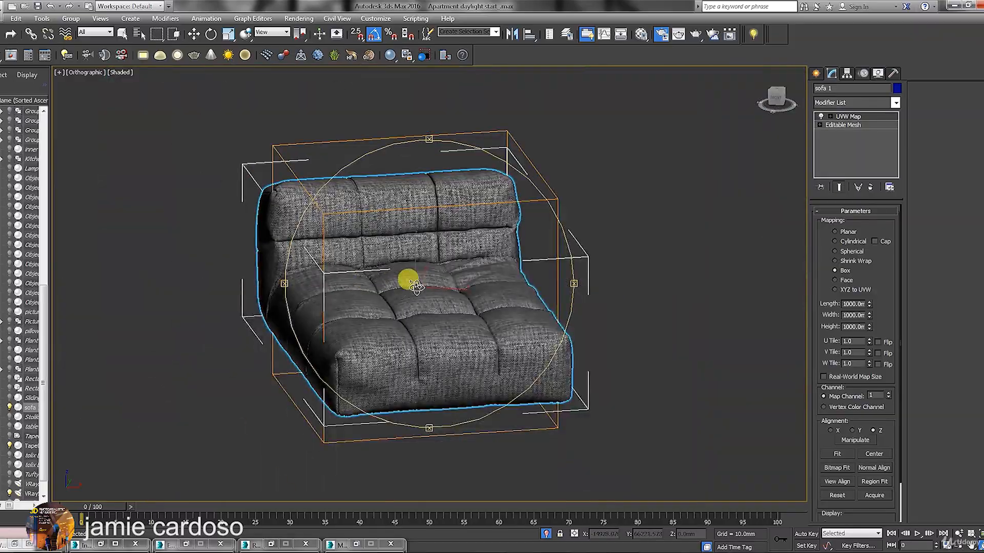
middle_click_drag(408, 282, 436, 300, "alt")
scroll(435, 299, "up", 4)
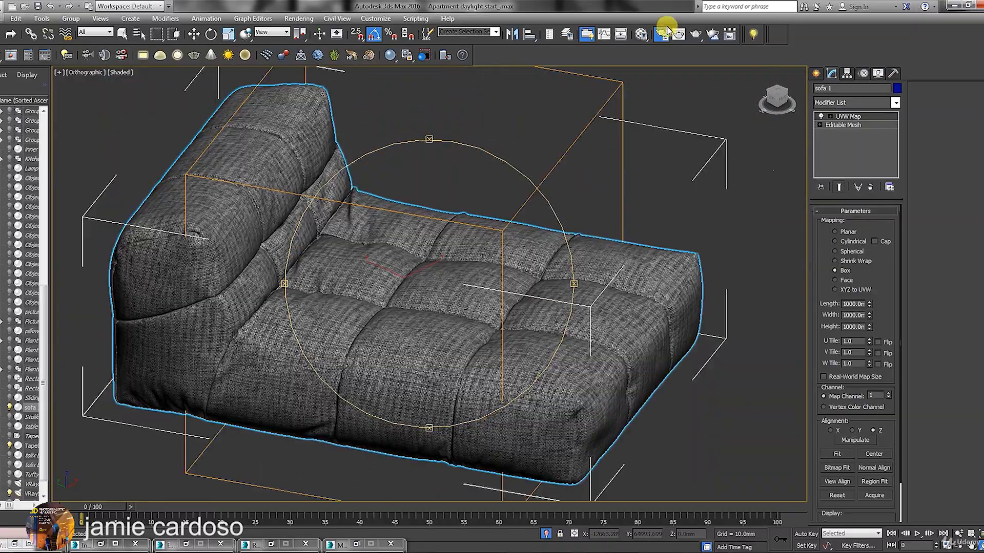
Copy the Tufty4.jpg bitmap from the Darker Color Correction map and paste it as an instance into the Brighter Color Correction map.
left_click(641, 36)
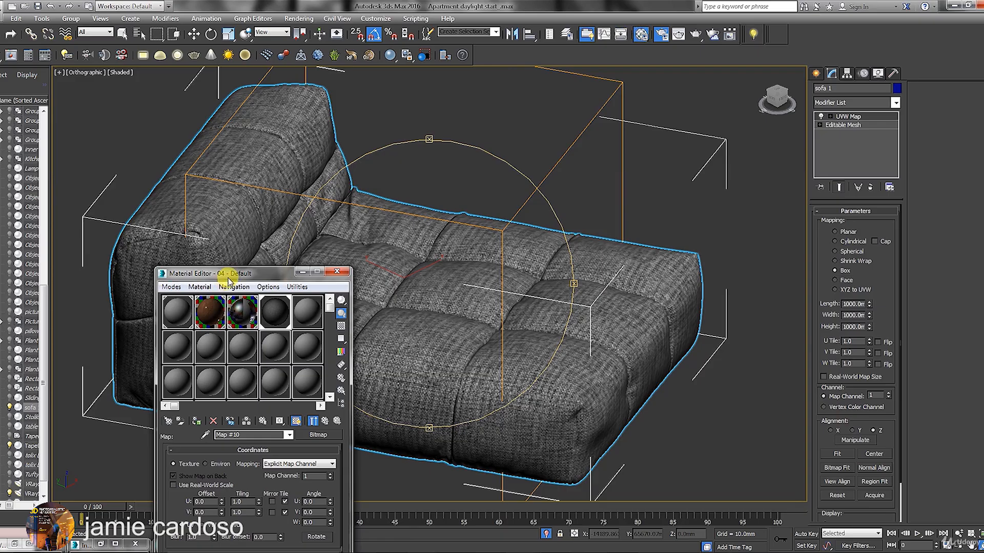
left_click_drag(226, 278, 548, 79)
left_click(648, 224)
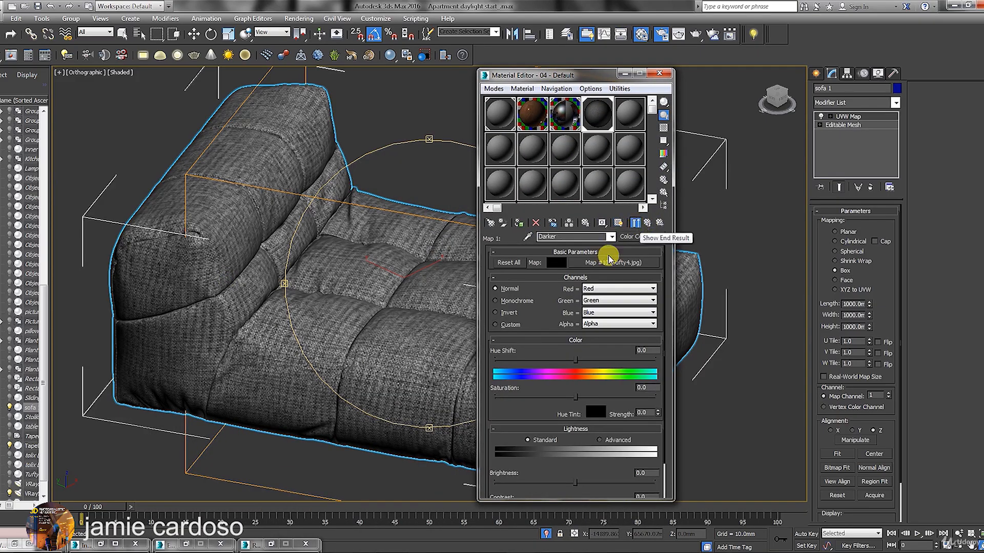
right_click(618, 264)
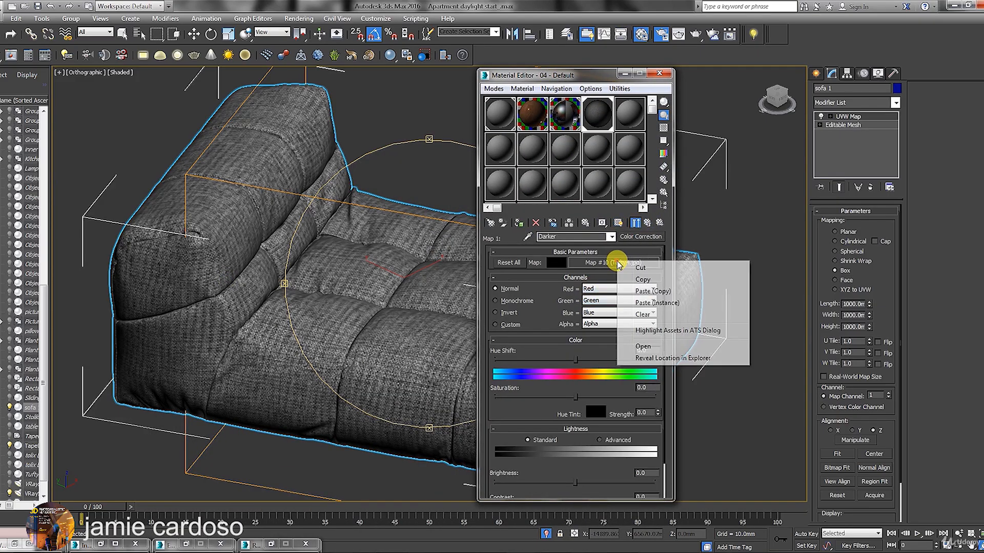
left_click(641, 280)
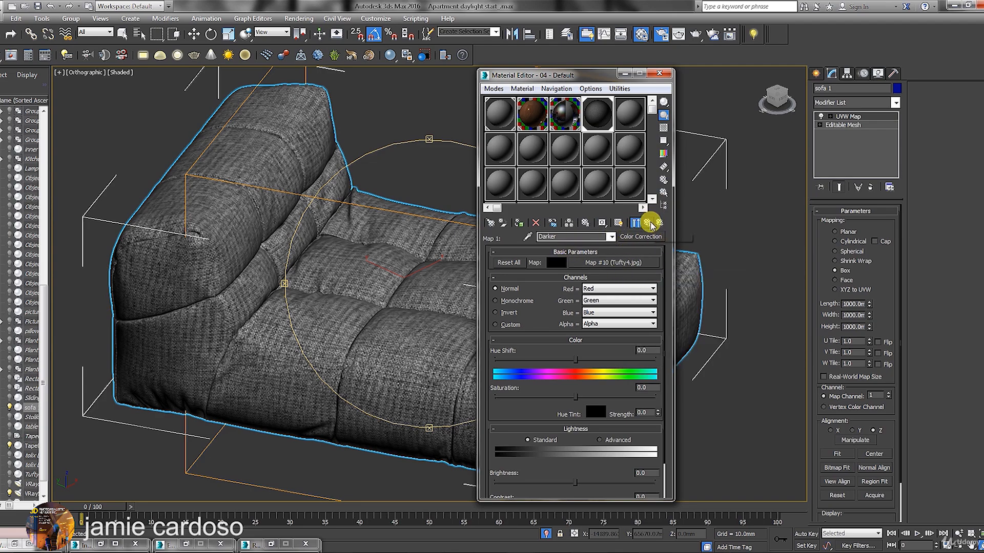
left_click(650, 223)
left_click(572, 291)
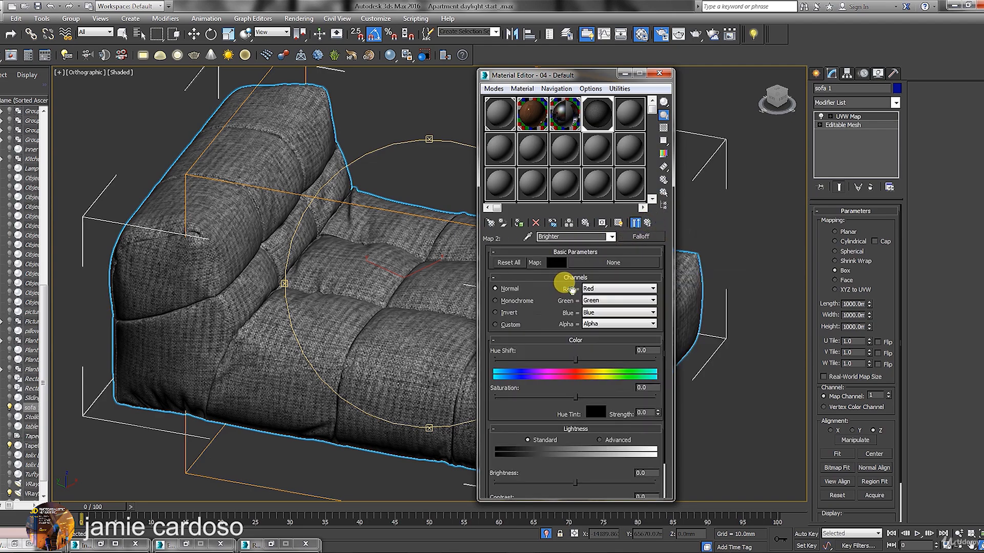
right_click(602, 266)
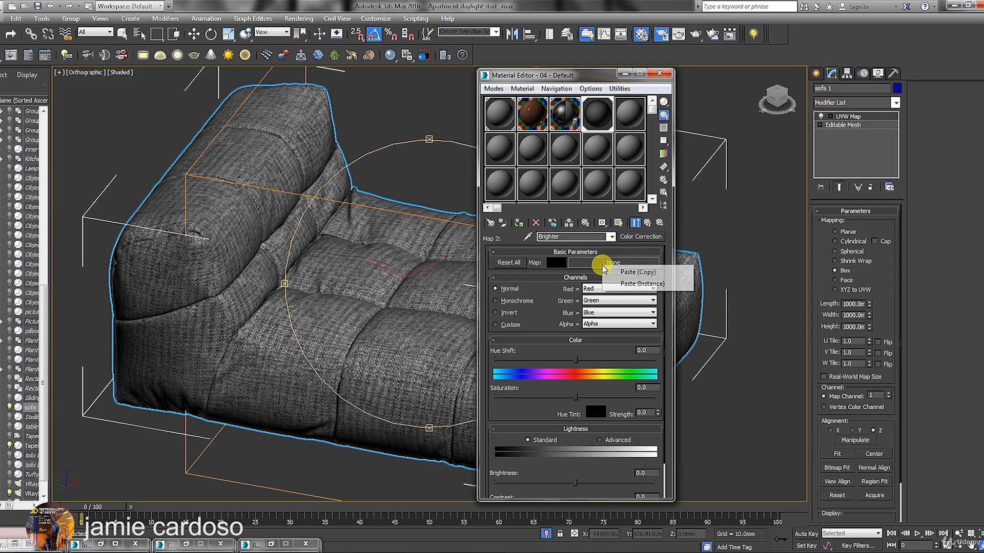
left_click(642, 285)
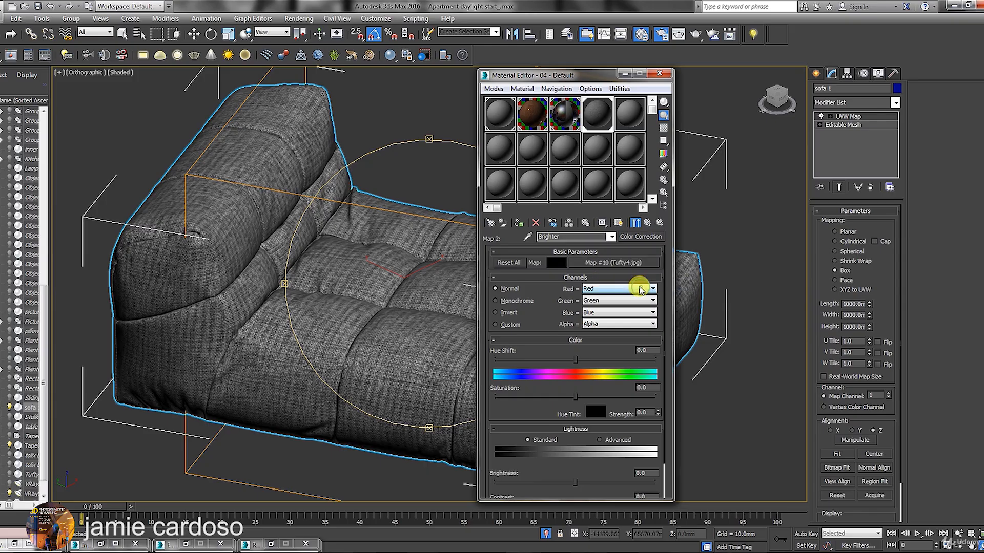
Lower the brightness of the Falloff's Darker Color Correction map to about -33.6.
left_click(647, 222)
left_click(583, 275)
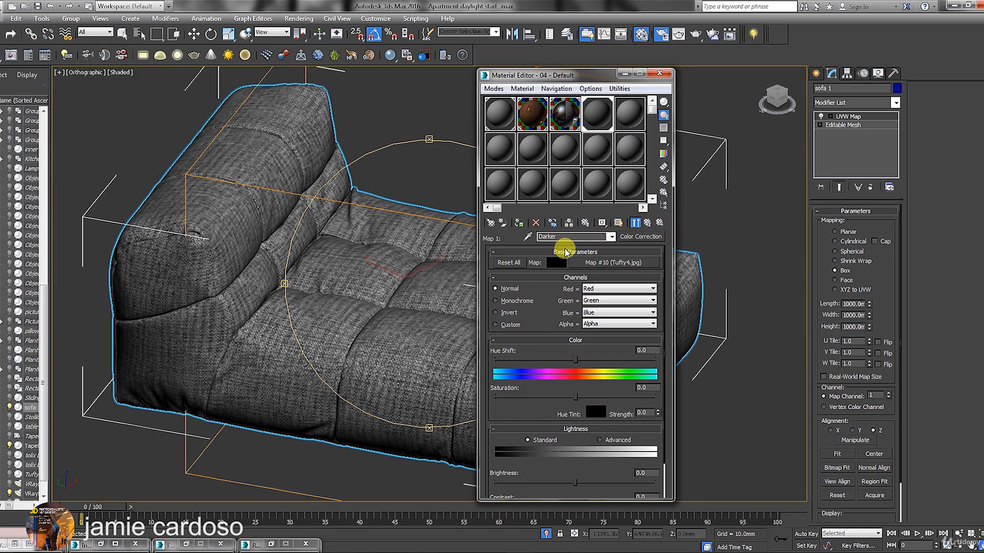
scroll(512, 359, "down", 1)
left_click_drag(575, 442, 549, 441)
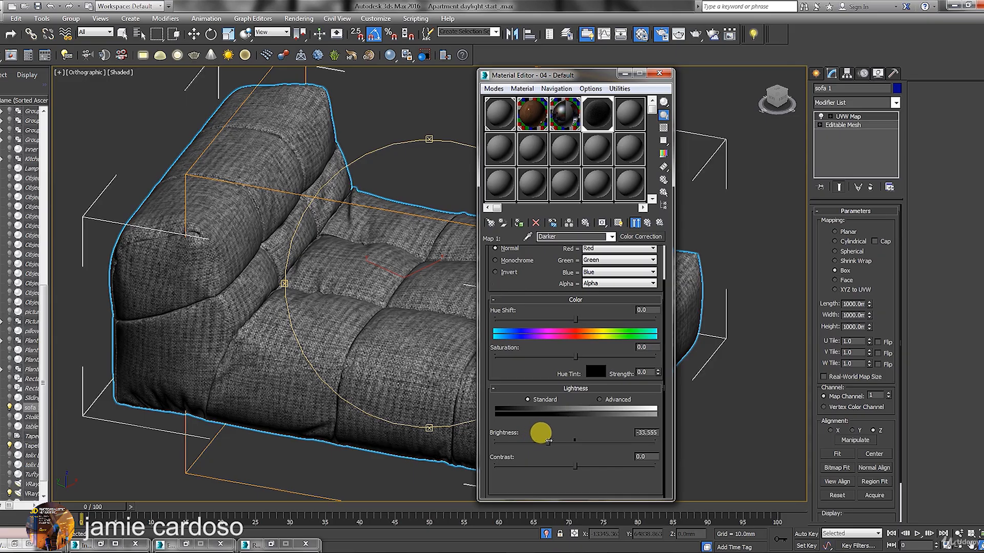
Raise the Brighter Color Correction map's brightness to about 20.3 and check the material in an enlarged sample preview.
left_click(648, 223)
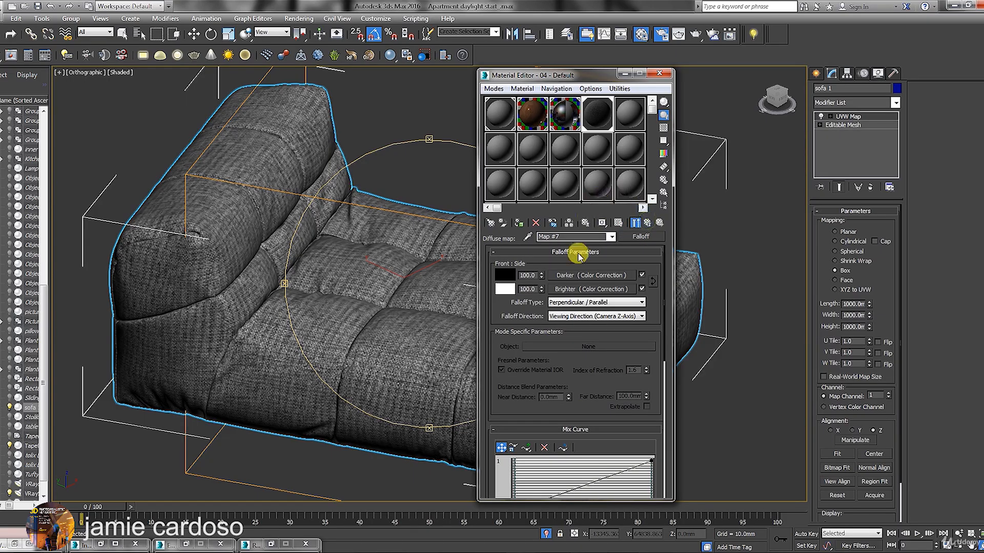
left_click(575, 291)
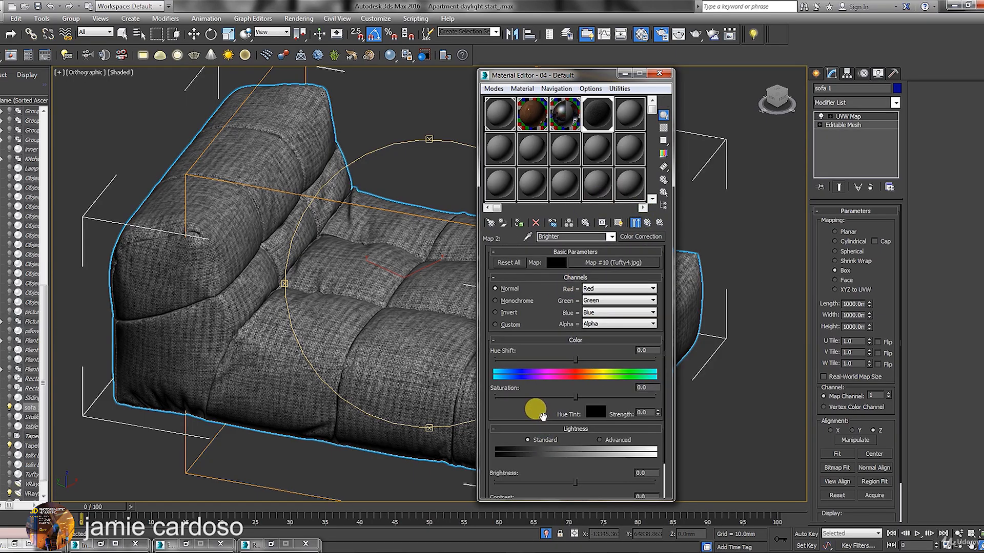
scroll(558, 431, "down", 2)
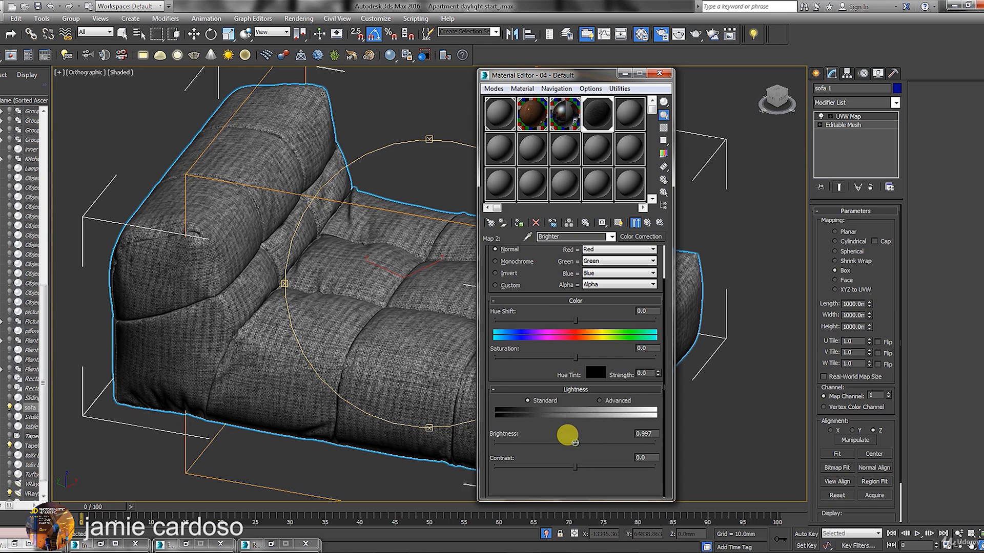
left_click_drag(569, 439, 591, 442)
double_click(594, 122)
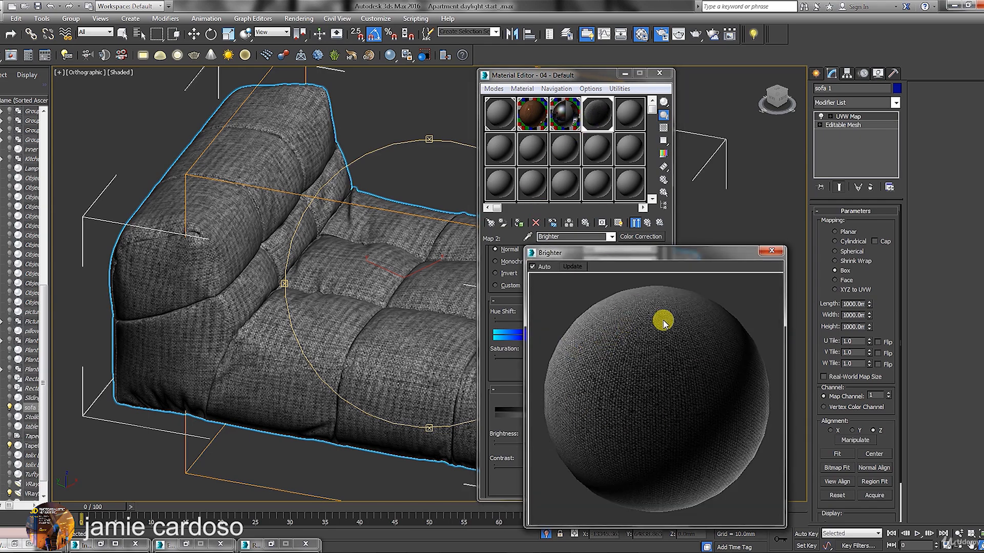
left_click_drag(722, 253, 671, 188)
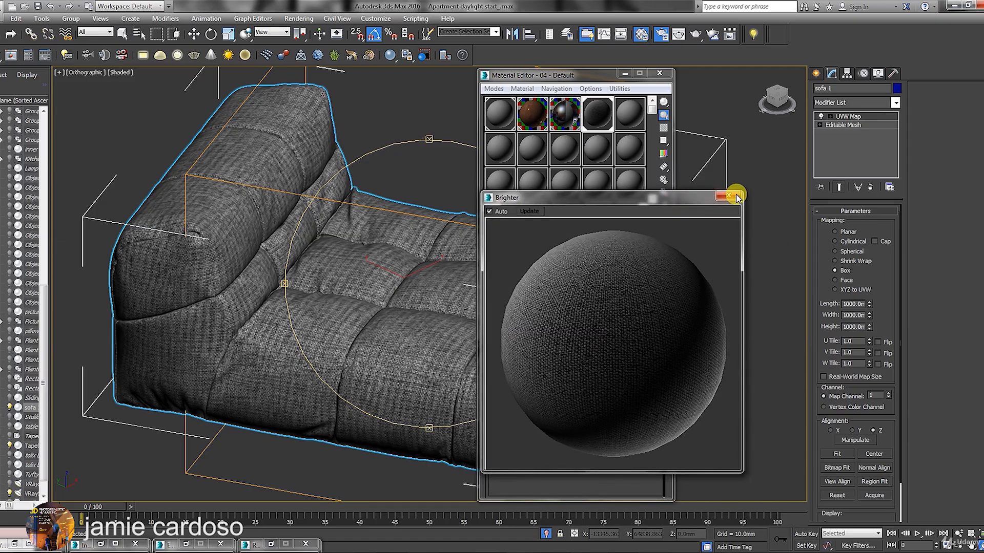
left_click(728, 193)
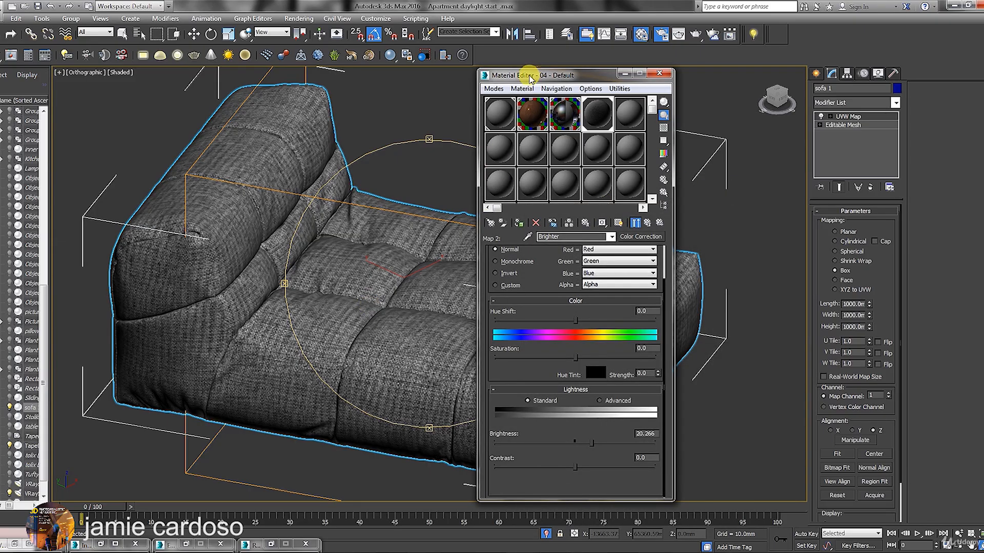
Return to the top level of the sofa material and examine the fabric on the sofa from the front, close up and at a distance.
left_click_drag(528, 75, 697, 75)
left_click_drag(451, 285, 425, 284)
left_click(816, 220)
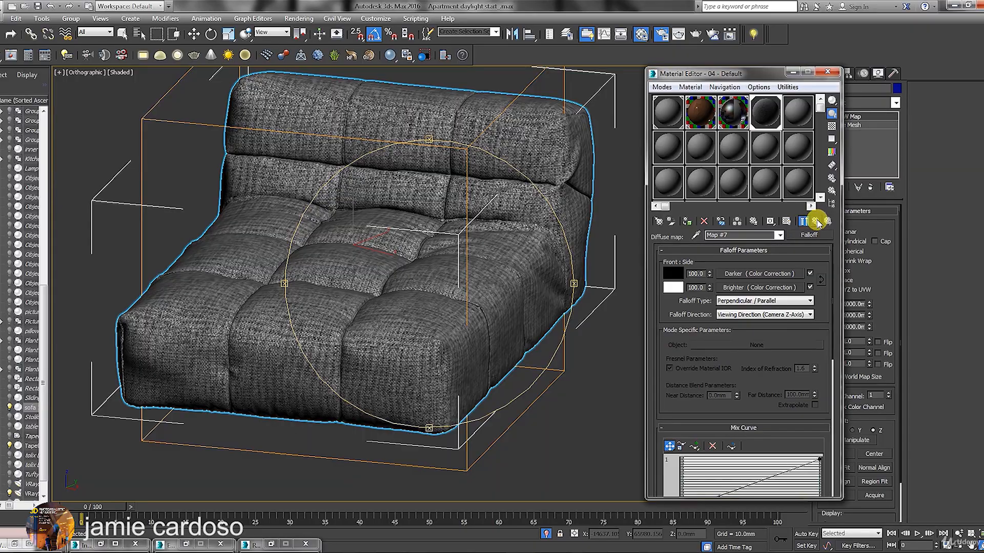
left_click(815, 220)
left_click(816, 220)
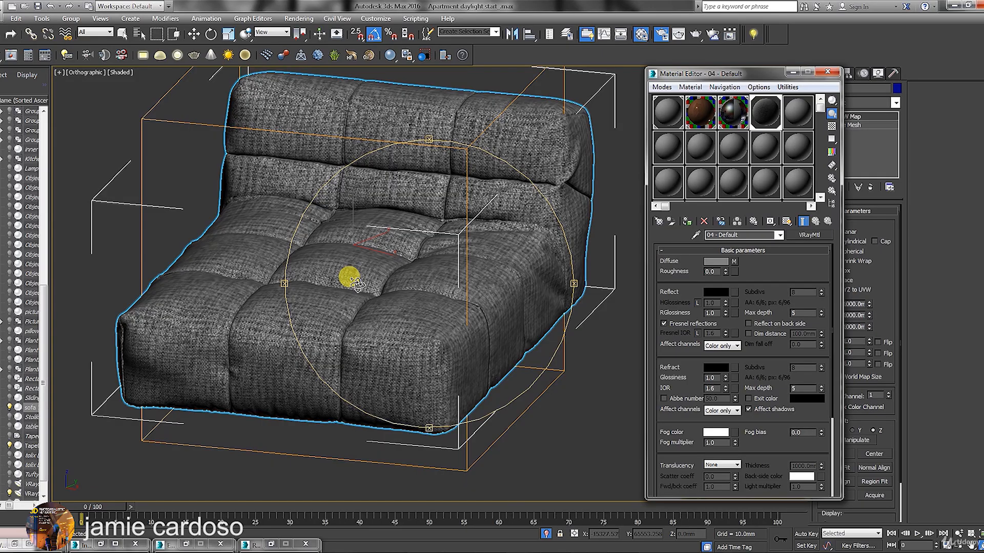
scroll(357, 283, "up", 3)
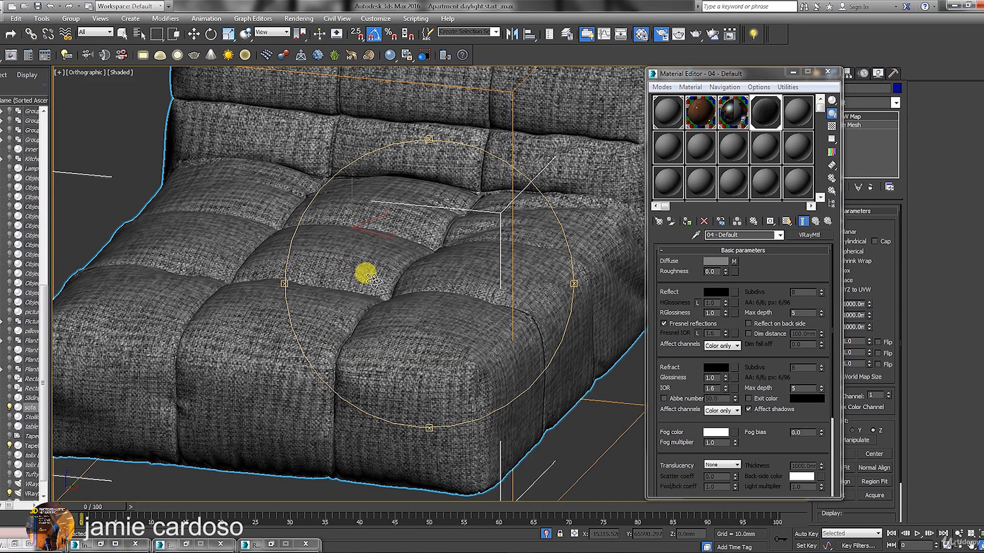
scroll(373, 281, "down", 4)
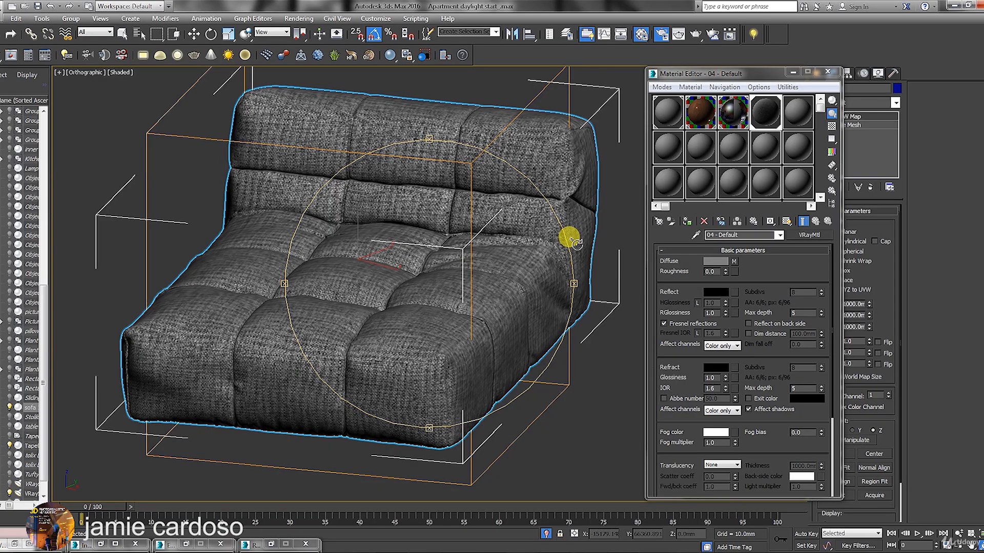
Change the sofa material's type to VRayBlendMtl, keeping the old material as a sub-material.
left_click(778, 269)
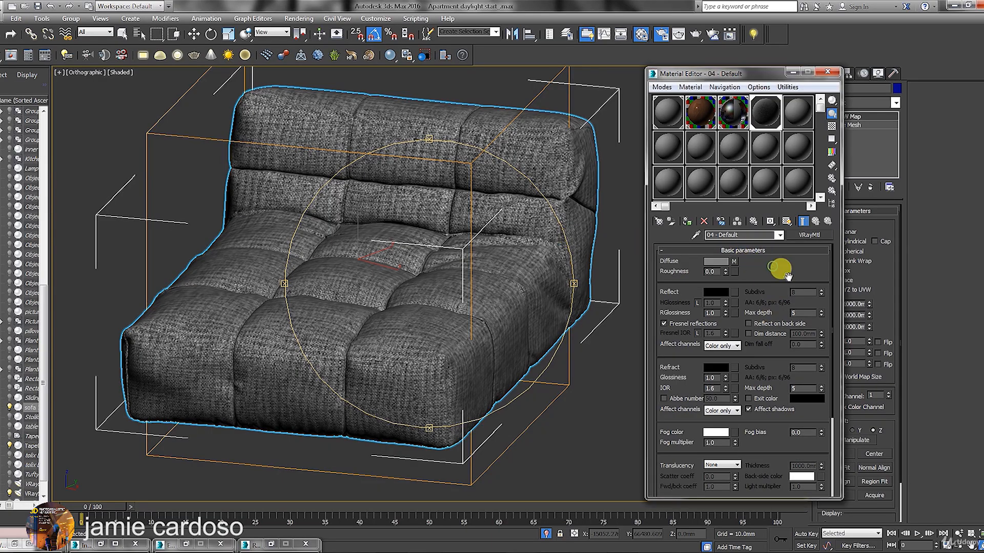
left_click(809, 236)
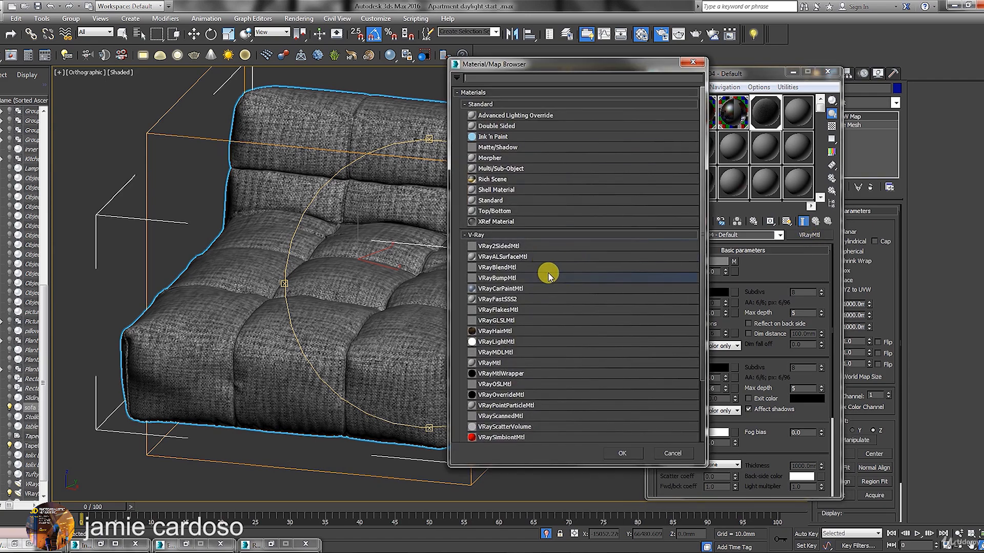
double_click(525, 267)
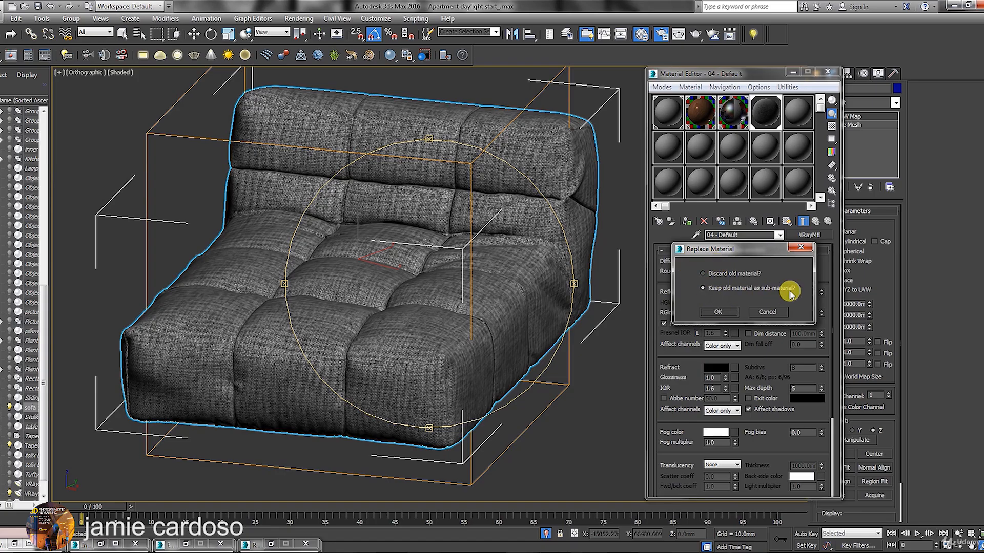
left_click(718, 313)
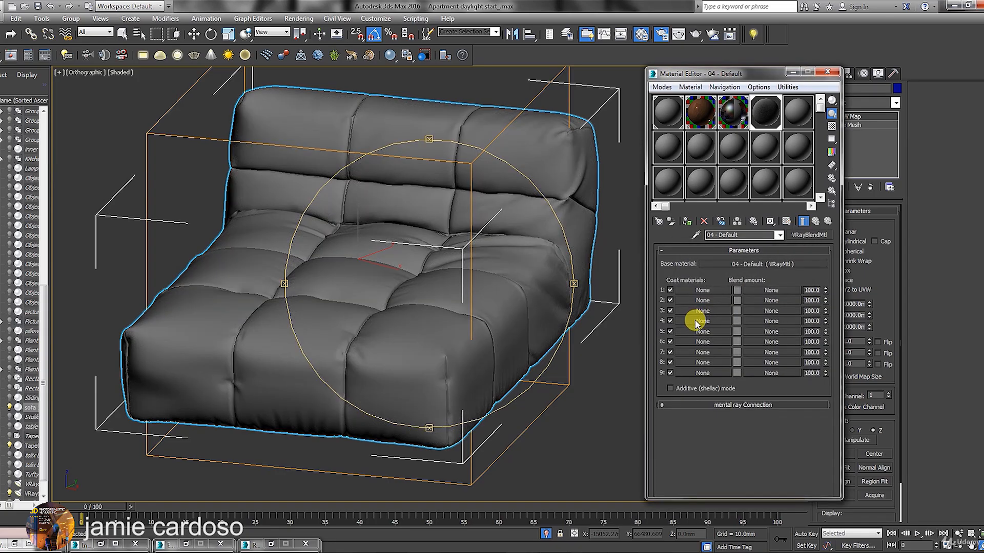
Check the blend material's base VRayMtl and copy it into the first coat material slot.
left_click(735, 267)
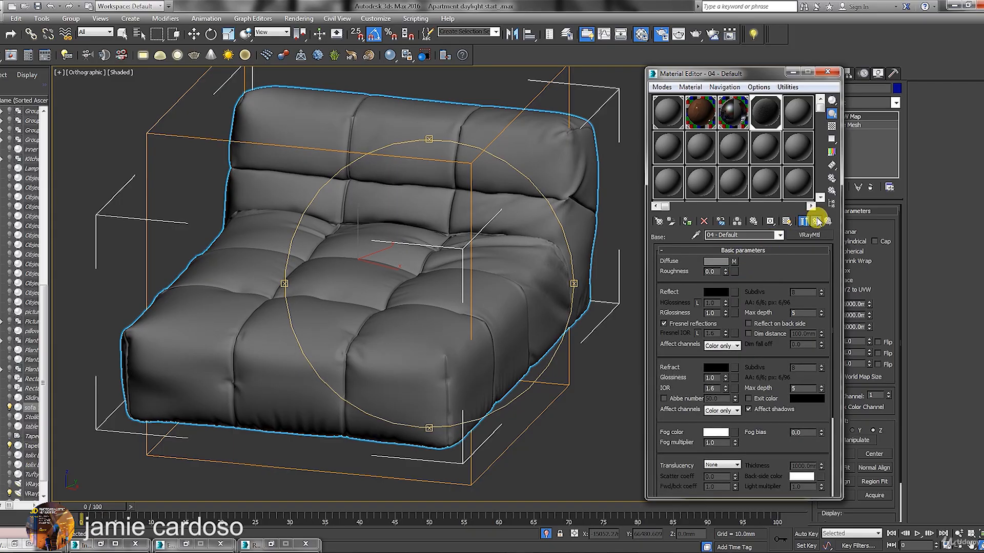
left_click(815, 221)
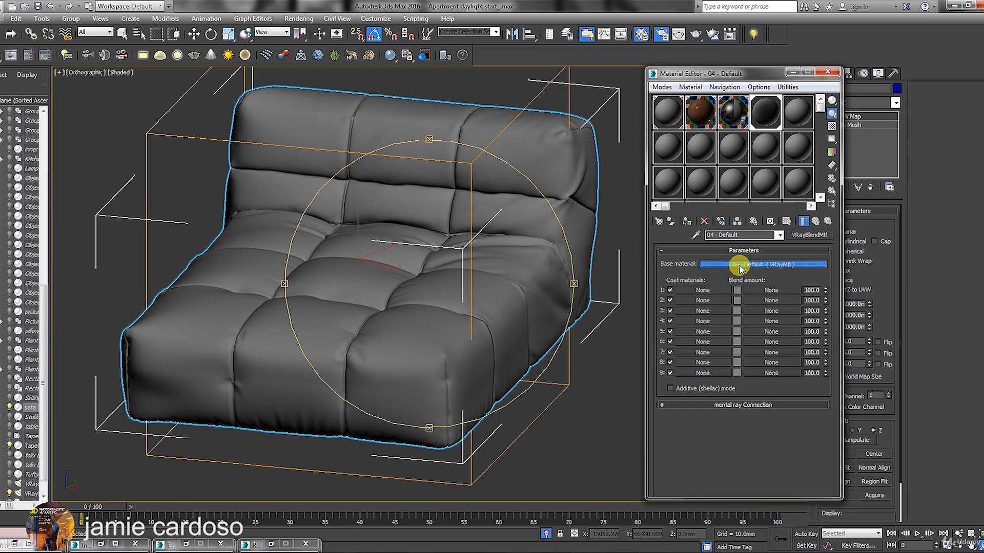
left_click_drag(698, 294, 698, 291)
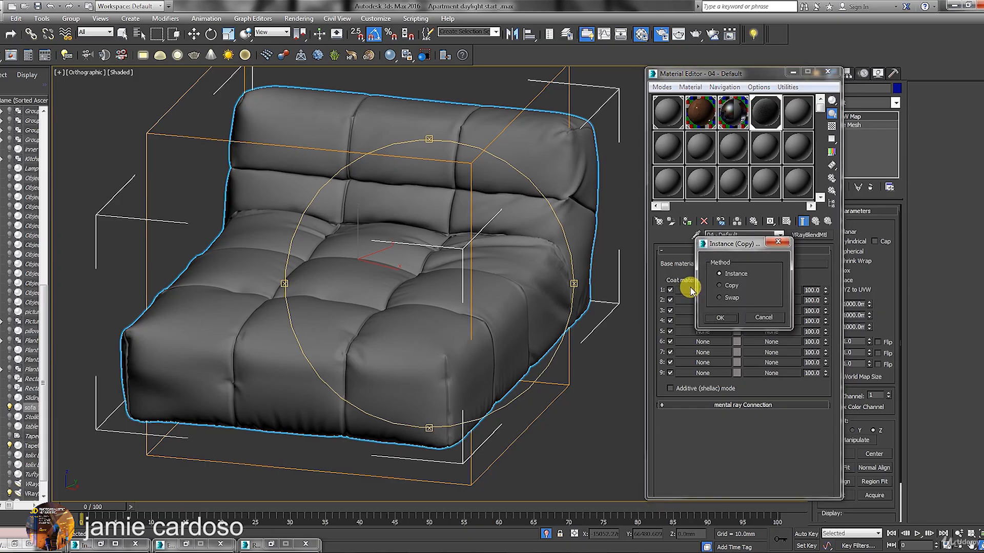
left_click(720, 317)
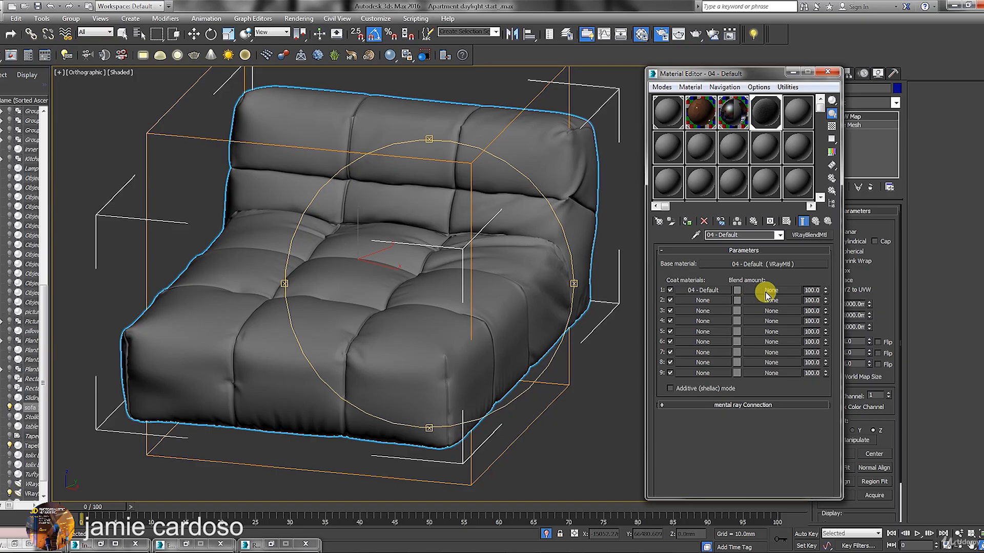
Rename the first coat material "darker" and the base material "brighter".
left_click(707, 292)
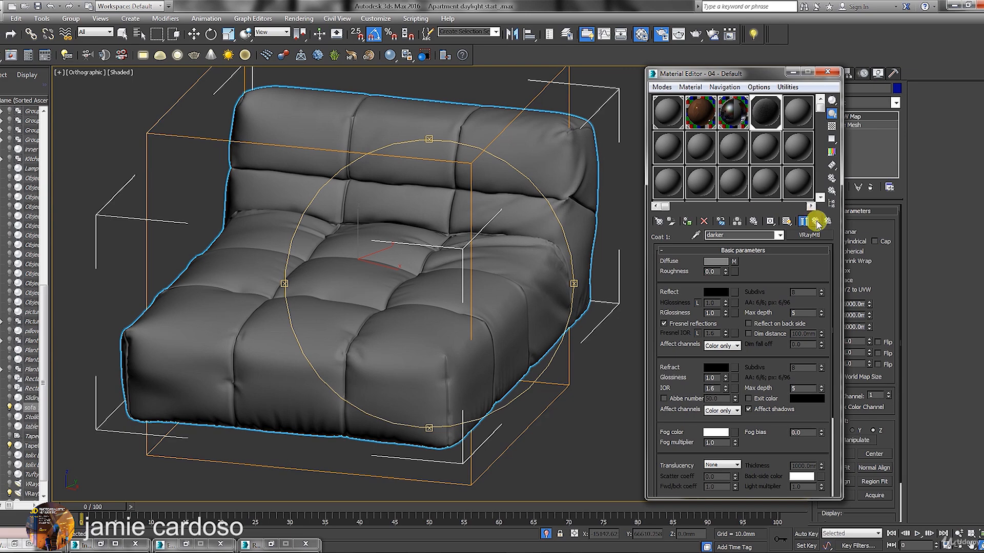
left_click(816, 222)
left_click(802, 221)
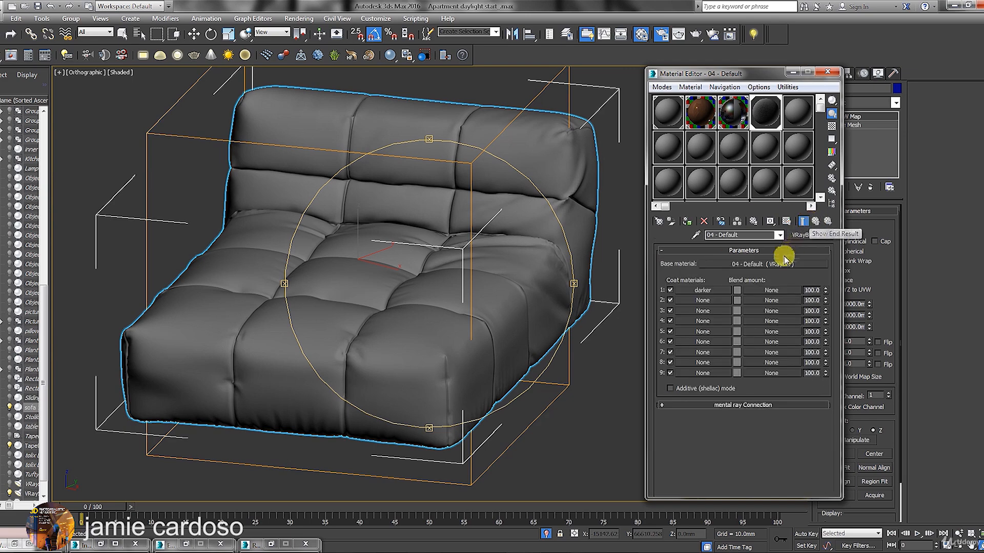
left_click(748, 264)
left_click(743, 235)
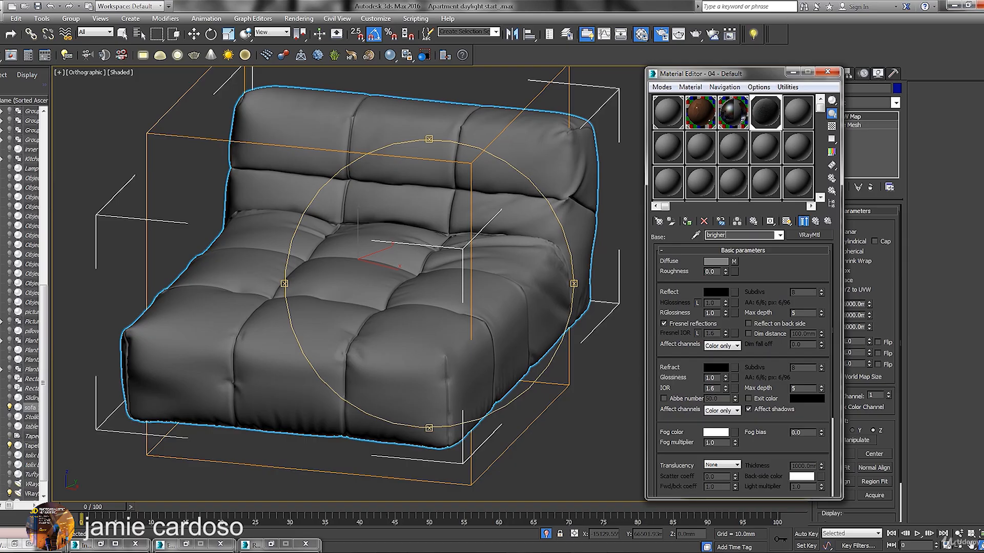
left_click(816, 221)
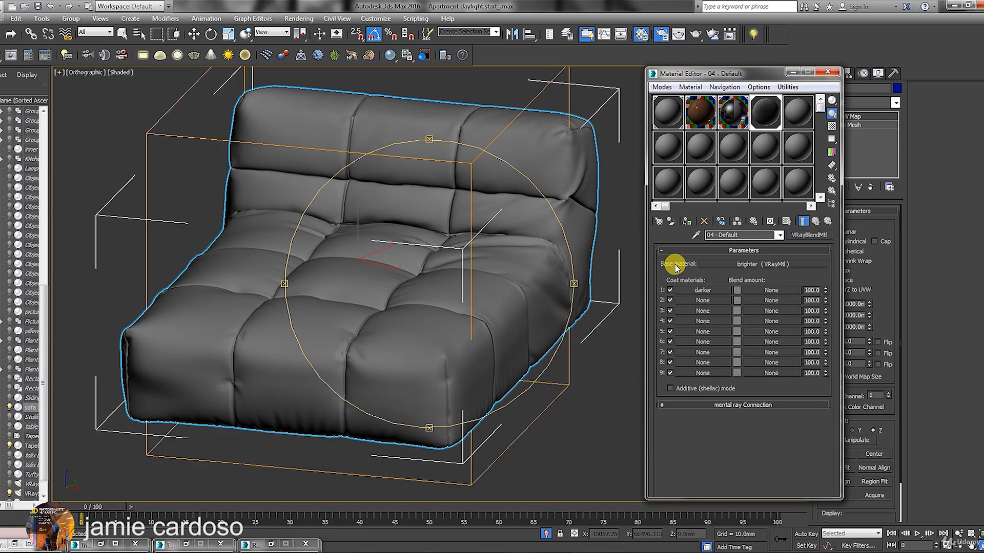
Load the dirt-14.jpg bitmap into the blend amount slot of the first coat material.
left_click(758, 293)
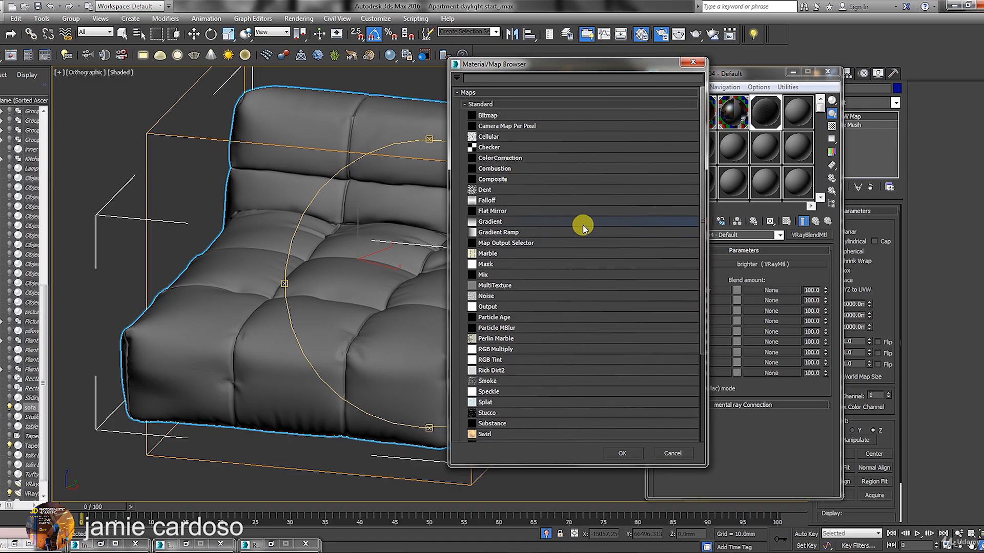
double_click(491, 115)
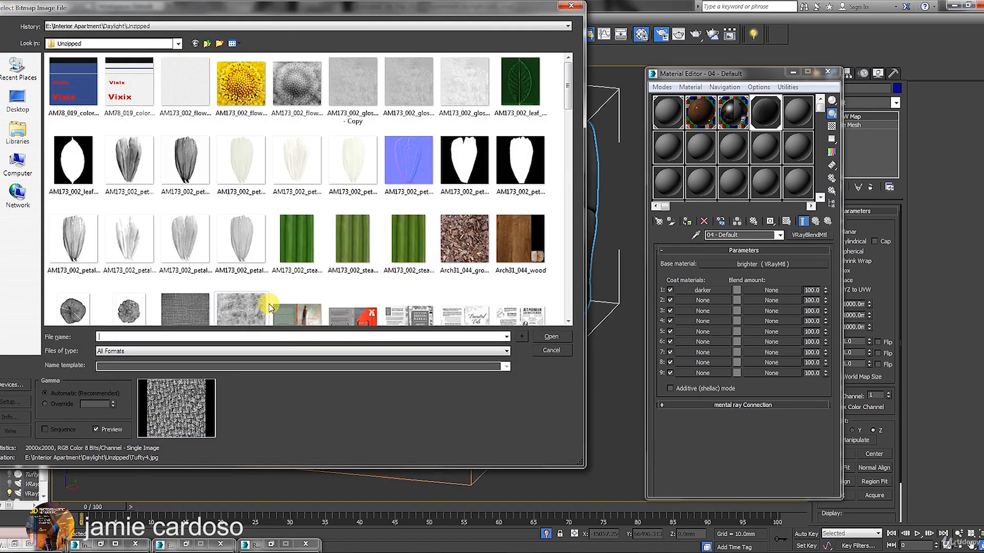
type("dirt")
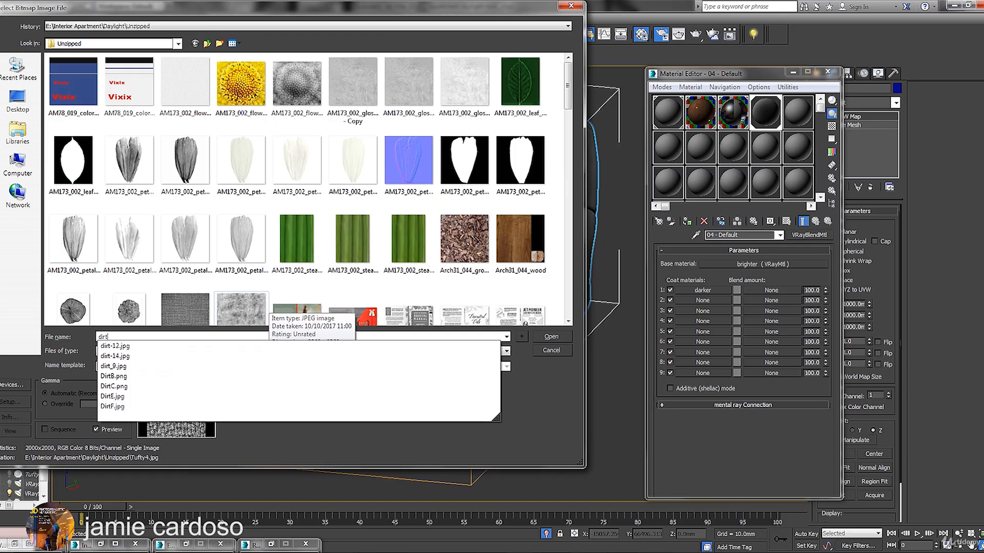
left_click(121, 356)
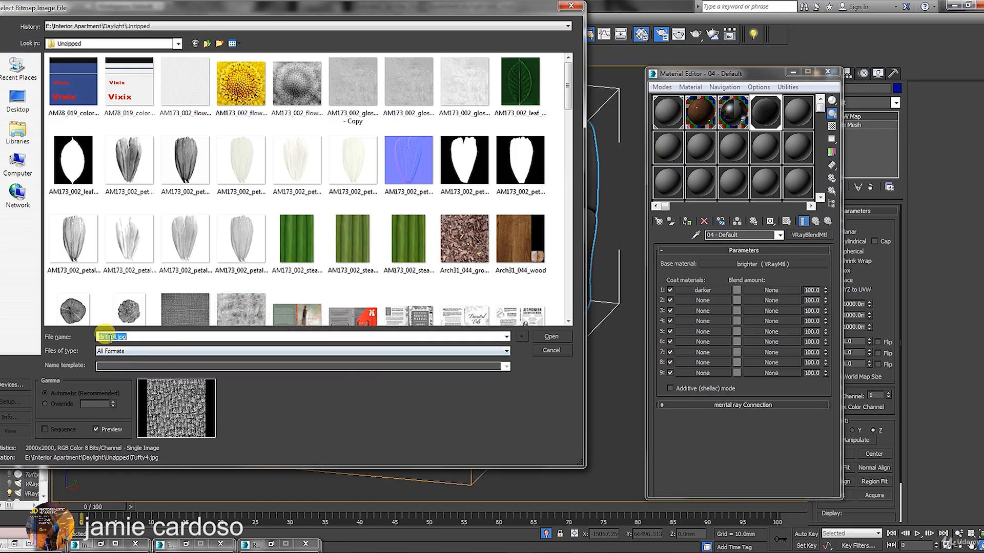
left_click(563, 333)
Show the dirt map on the sofa in the viewport and inspect its pattern on the cushions, returning to the blend material's top level.
left_click(787, 221)
scroll(402, 270, "up", 10)
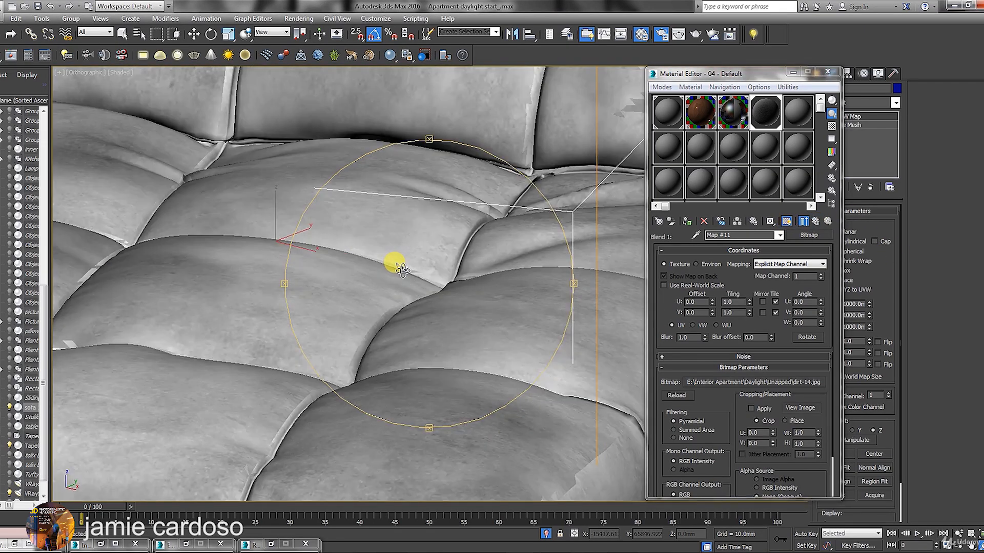
scroll(402, 270, "down", 10)
left_click(816, 221)
scroll(354, 336, "up", 8)
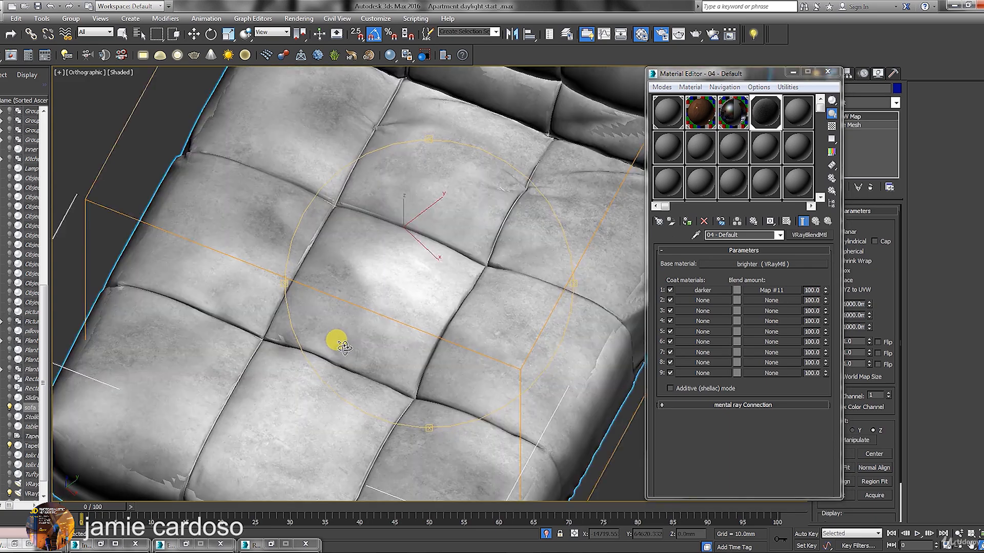
scroll(342, 345, "up", 2)
scroll(349, 336, "down", 2)
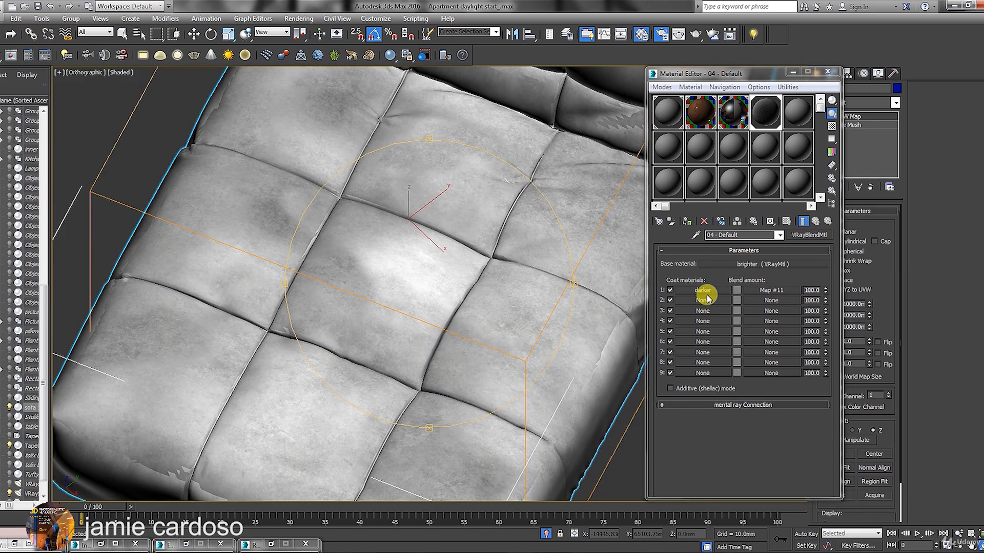
Wrap the brighter base material's diffuse falloff in a Color Correction map, keeping the falloff as its sub-map.
left_click(732, 264)
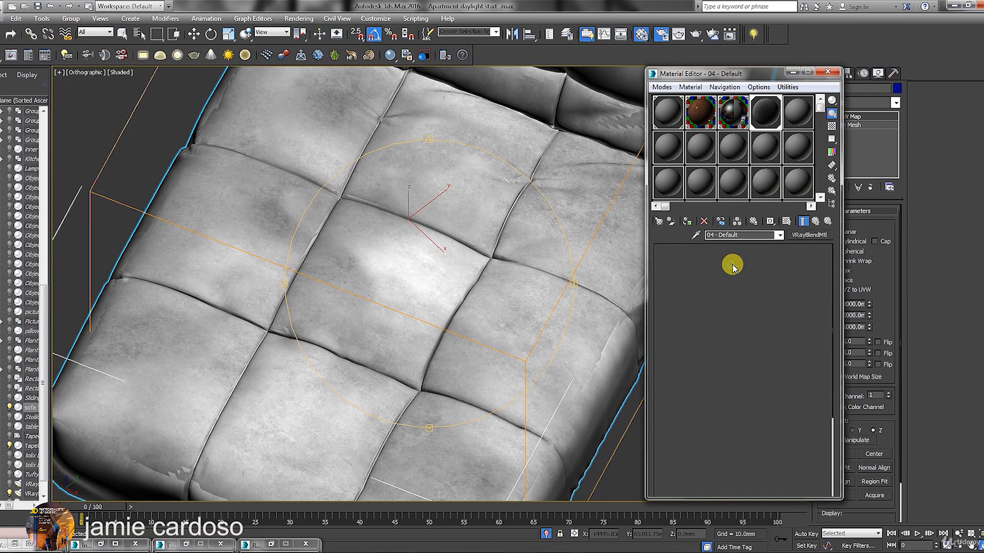
left_click(735, 264)
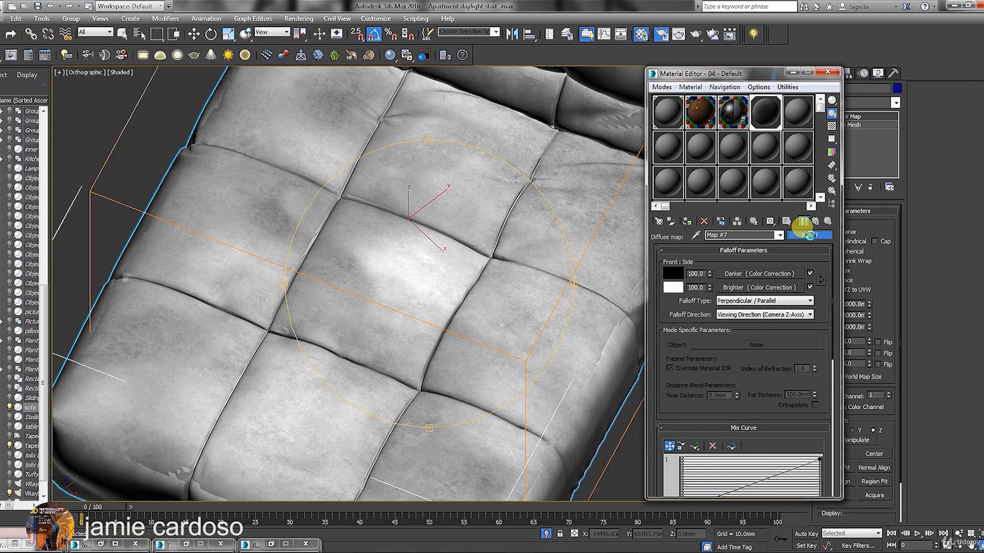
left_click(808, 234)
left_click(514, 159)
double_click(514, 158)
left_click(727, 312)
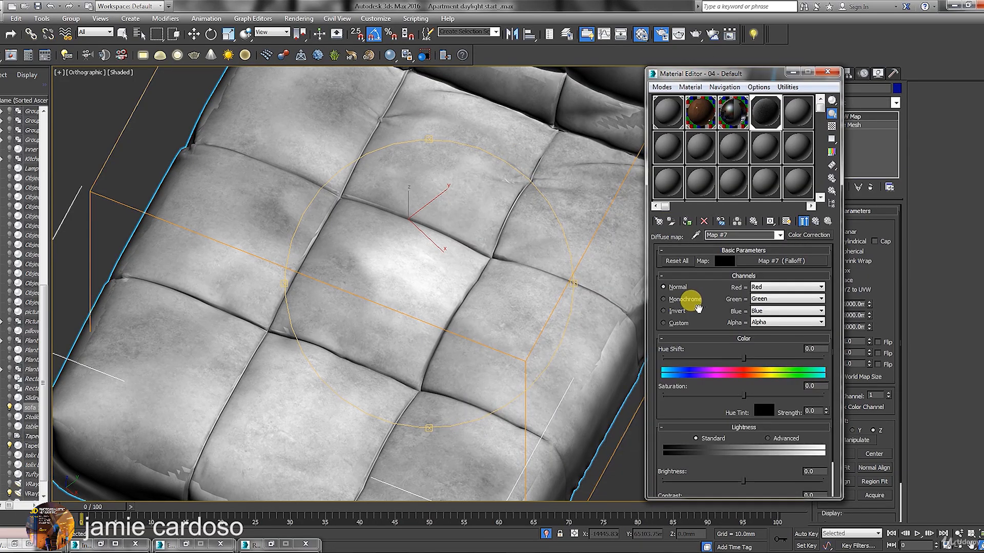
Raise the base material's diffuse colour correction brightness to 30.897 and return to the blend material's top level.
scroll(756, 448, "down", 2)
left_click_drag(756, 448, 767, 428)
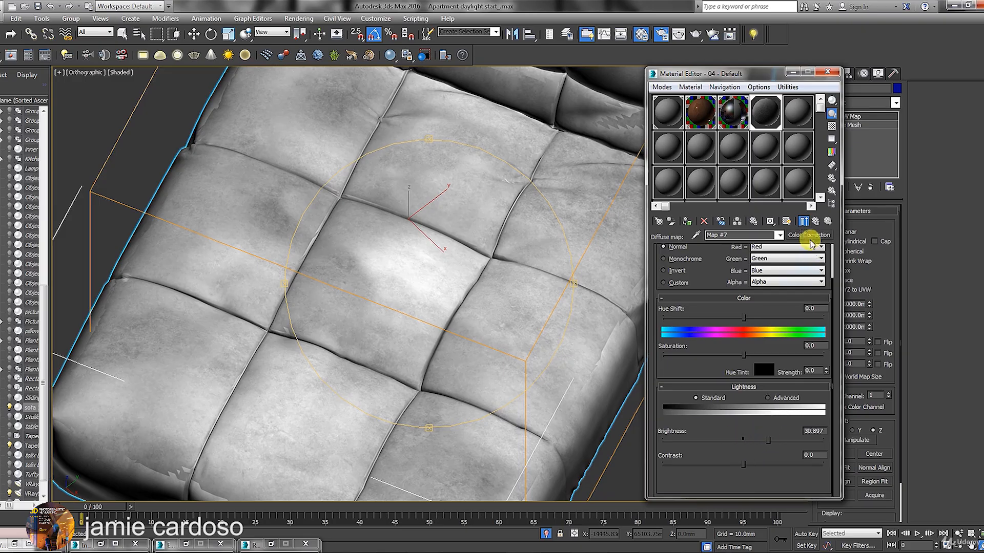
left_click(815, 220)
left_click(815, 220)
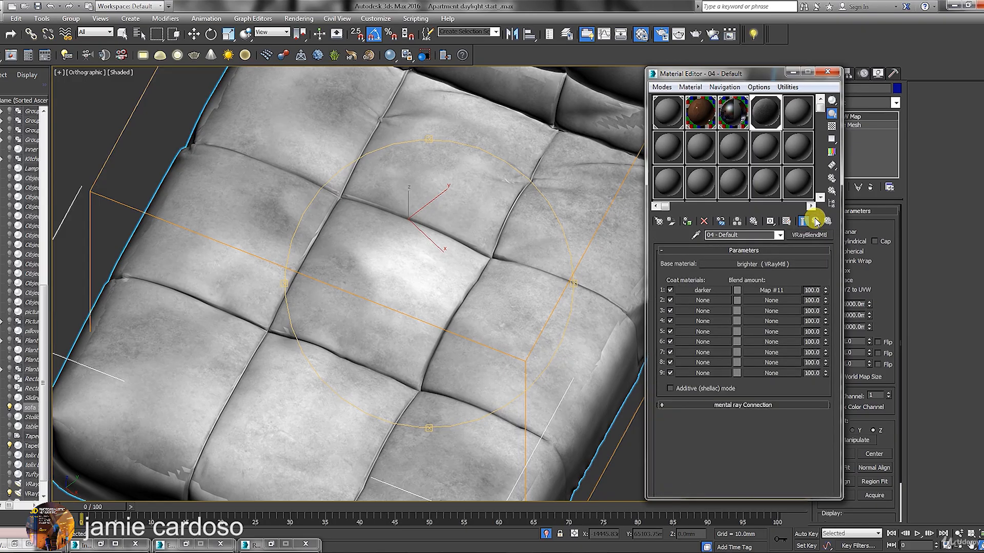
Wrap the darker coat material's diffuse falloff in a Color Correction map, keeping the falloff as sub-map, and name it "darker".
left_click(703, 290)
left_click(737, 261)
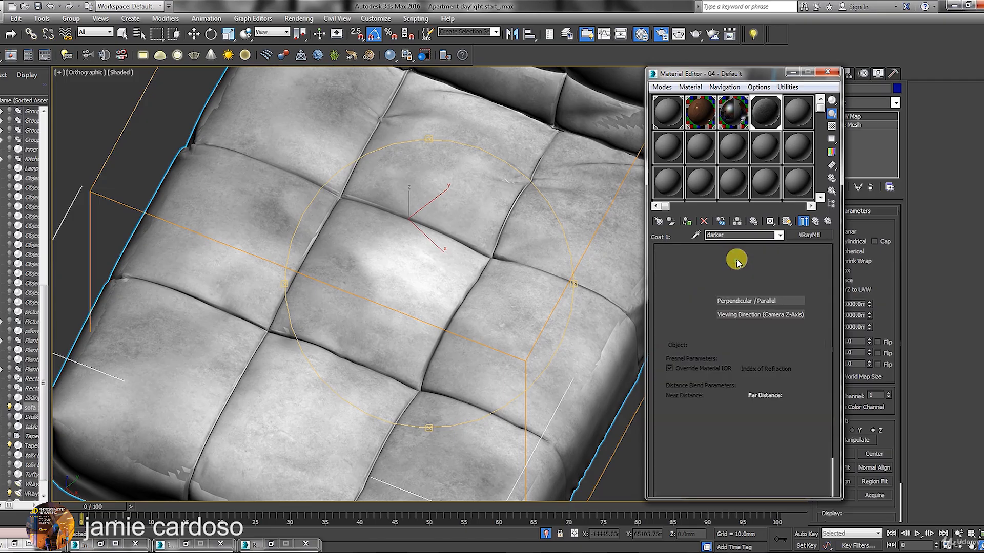
left_click(803, 236)
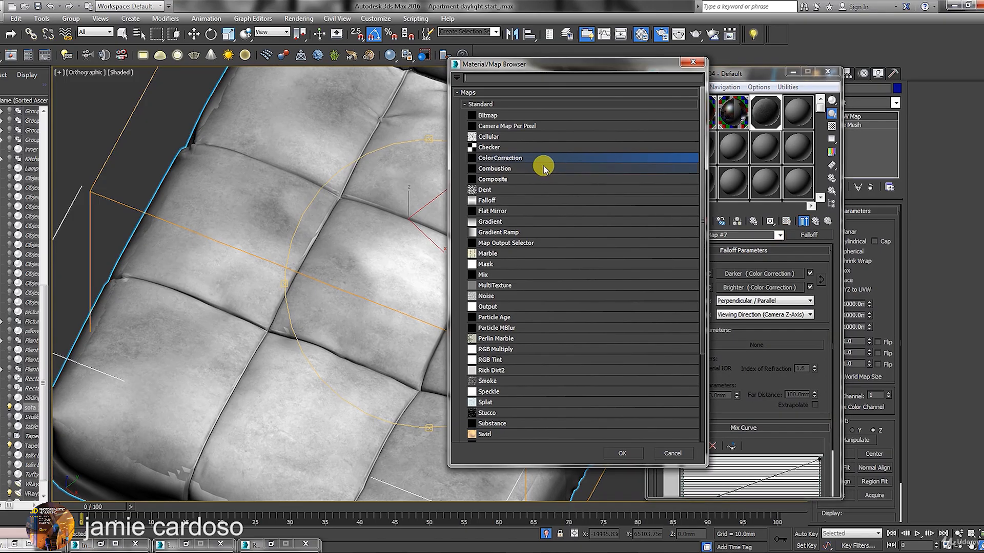
double_click(527, 159)
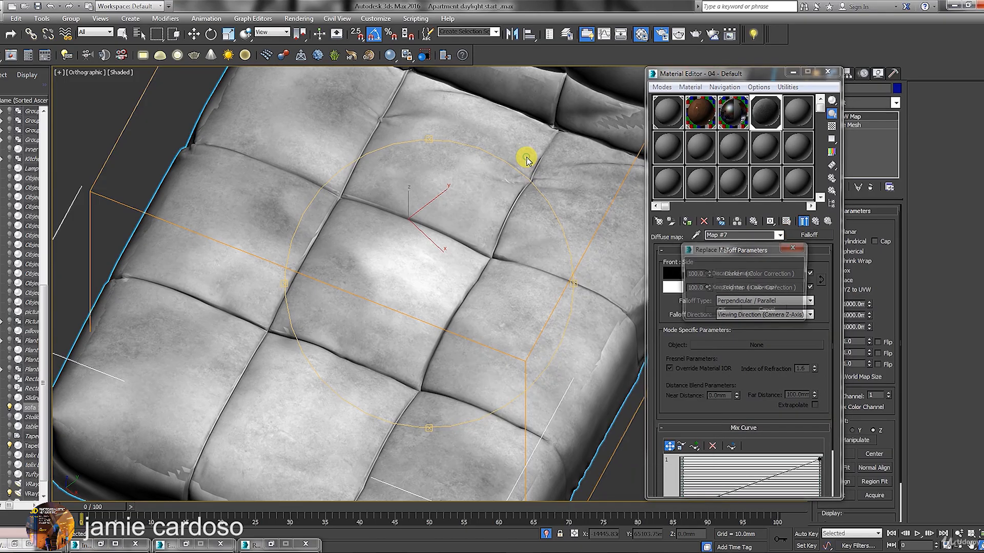
left_click(721, 311)
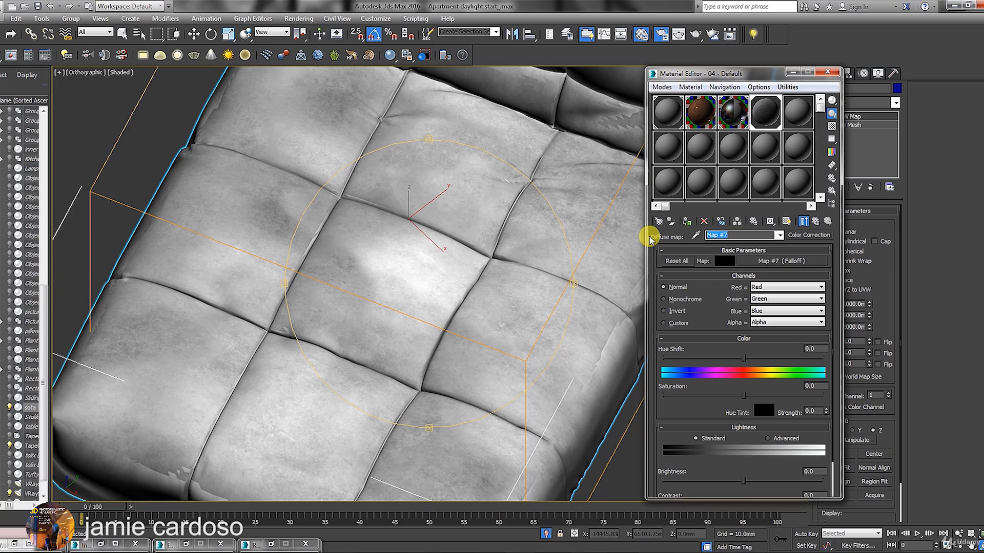
left_click(815, 221)
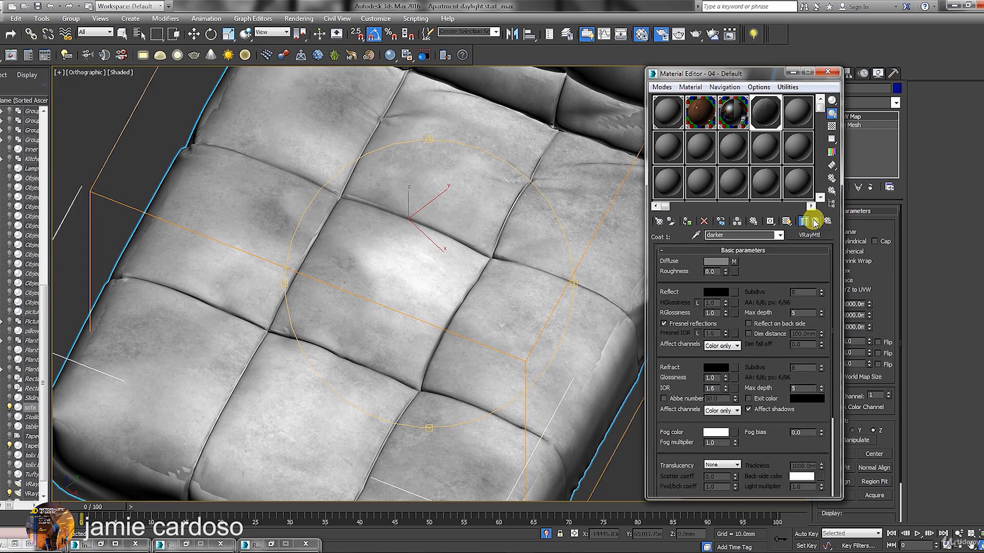
Lower the darker coat material's diffuse colour correction brightness to -32.226 and return to the blend material's top level.
left_click(734, 262)
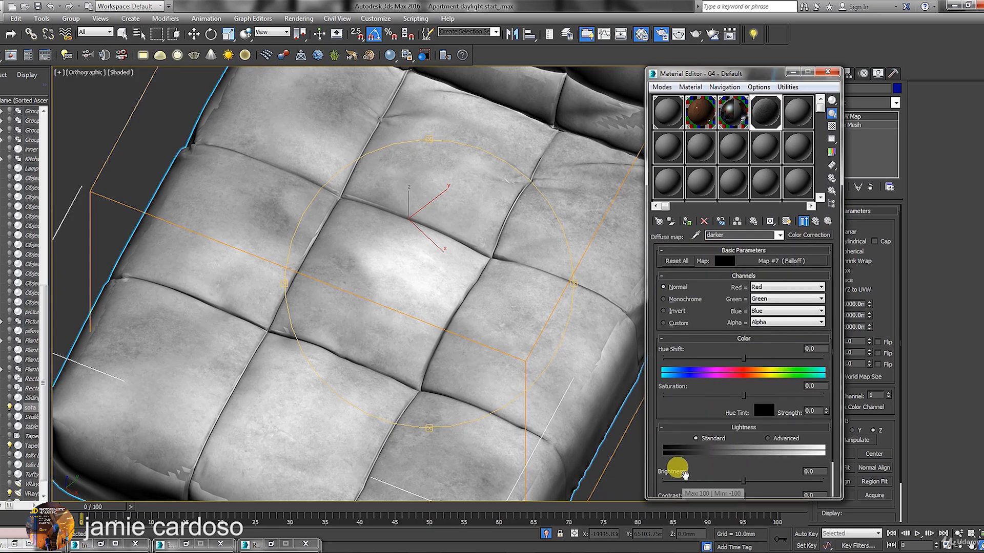
scroll(758, 471, "down", 2)
left_click_drag(743, 440, 720, 441)
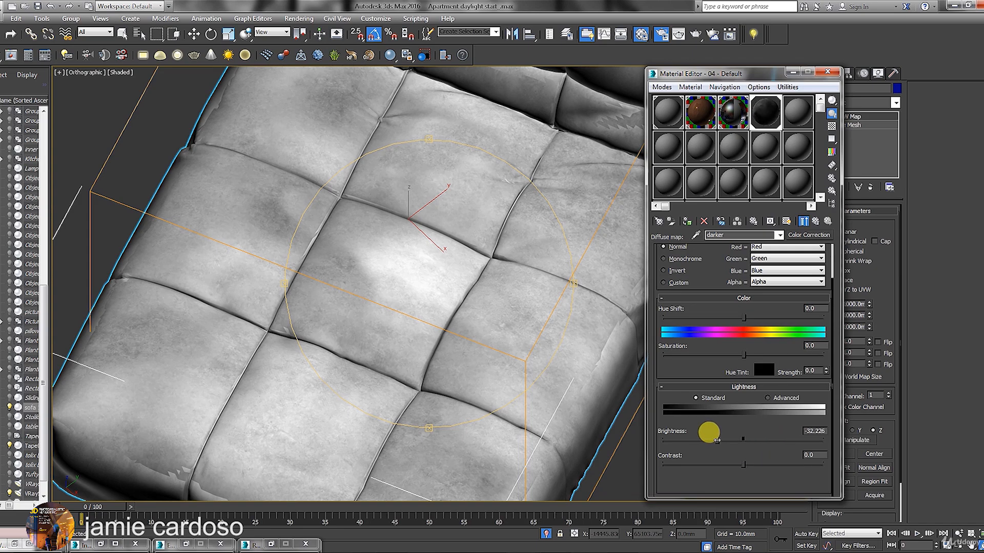
left_click(815, 221)
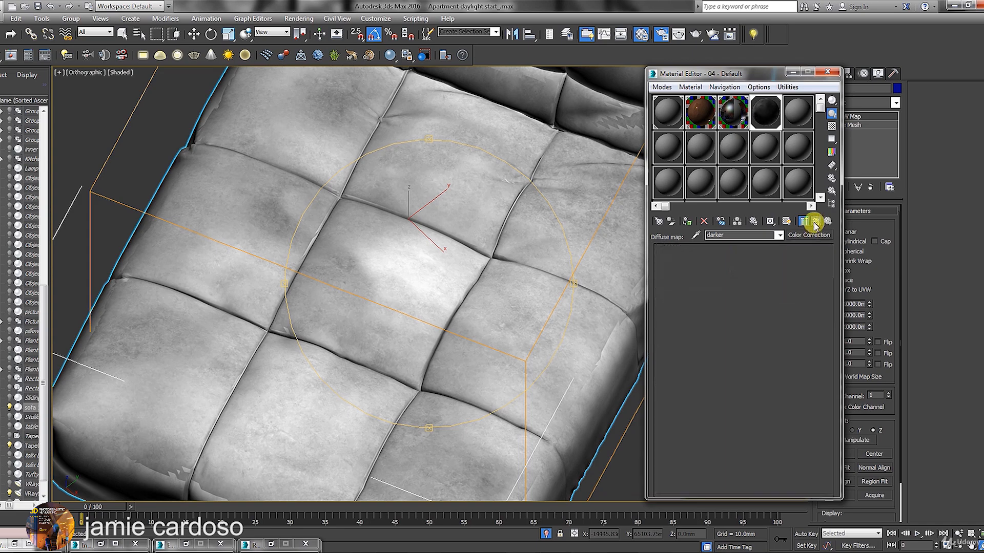
left_click(743, 267)
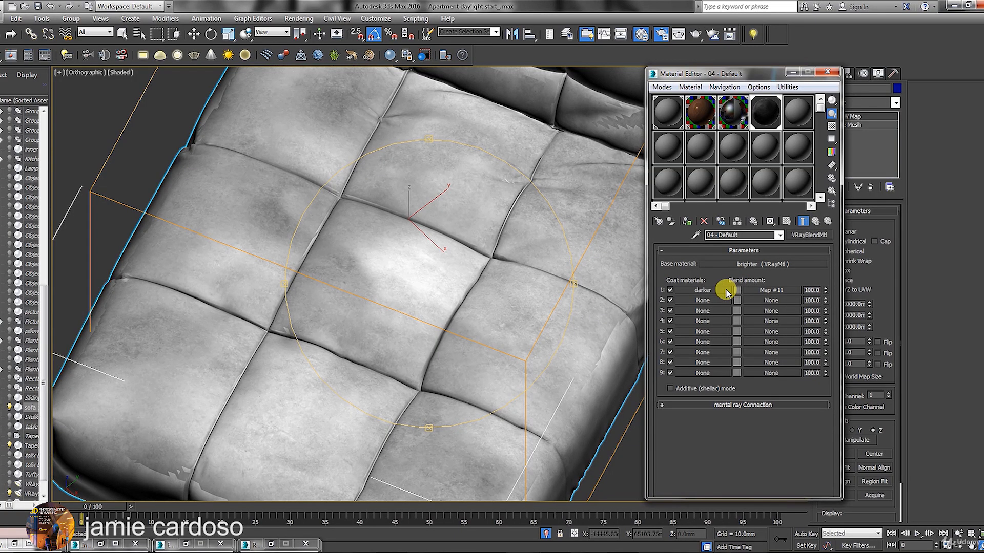
Set the base material's diffuse colour correction brightness to 57.475 and check the material in an enlarged sample preview.
left_click(733, 264)
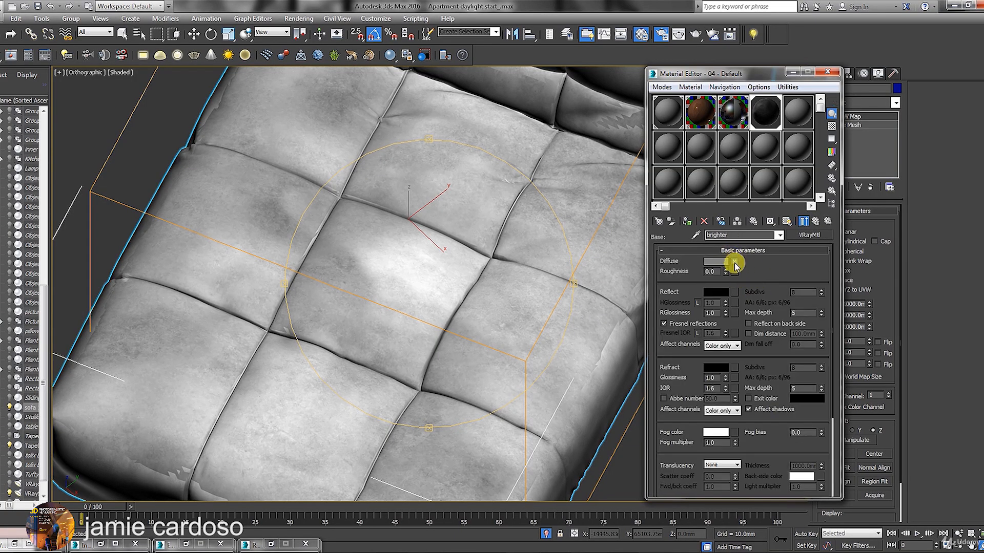
left_click(734, 264)
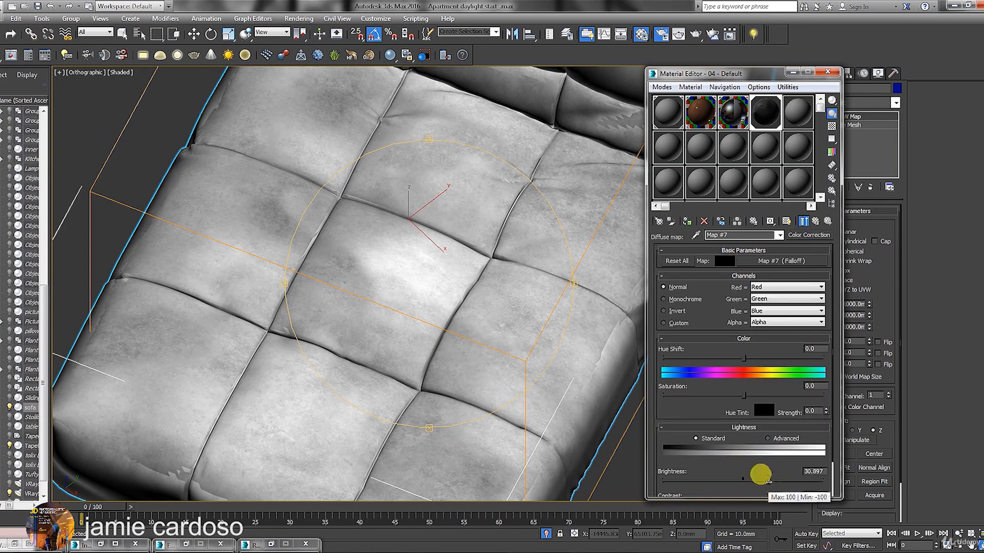
left_click_drag(768, 480, 781, 482)
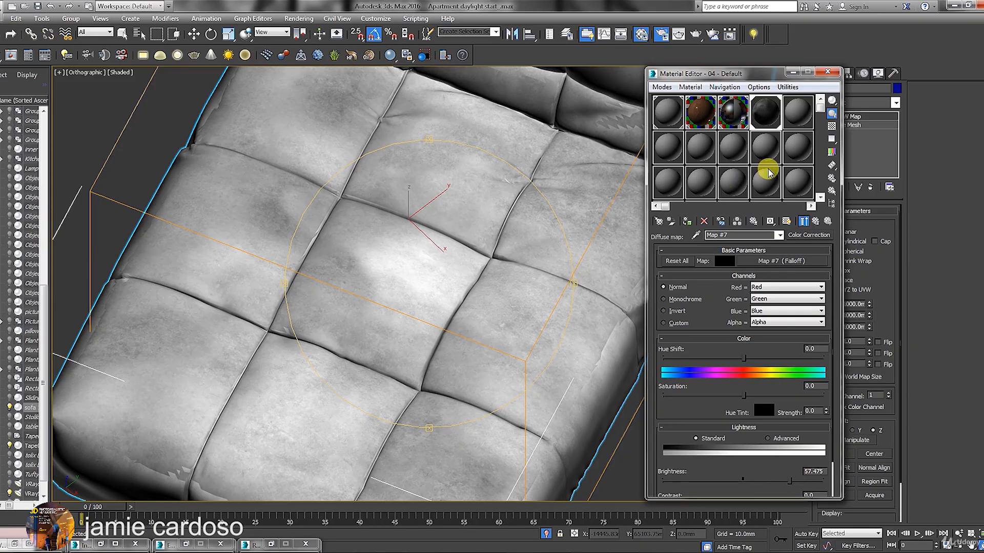
double_click(766, 114)
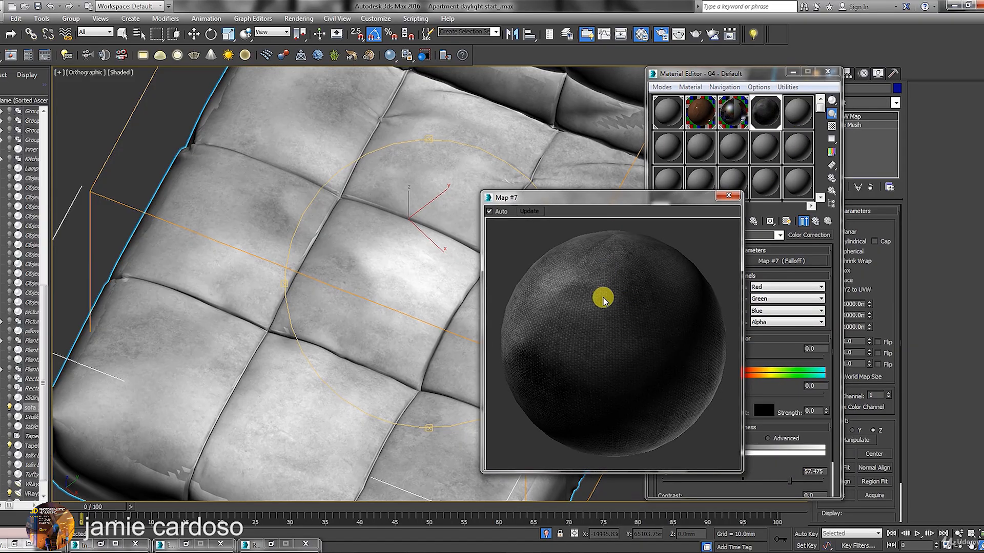
left_click_drag(606, 197, 559, 109)
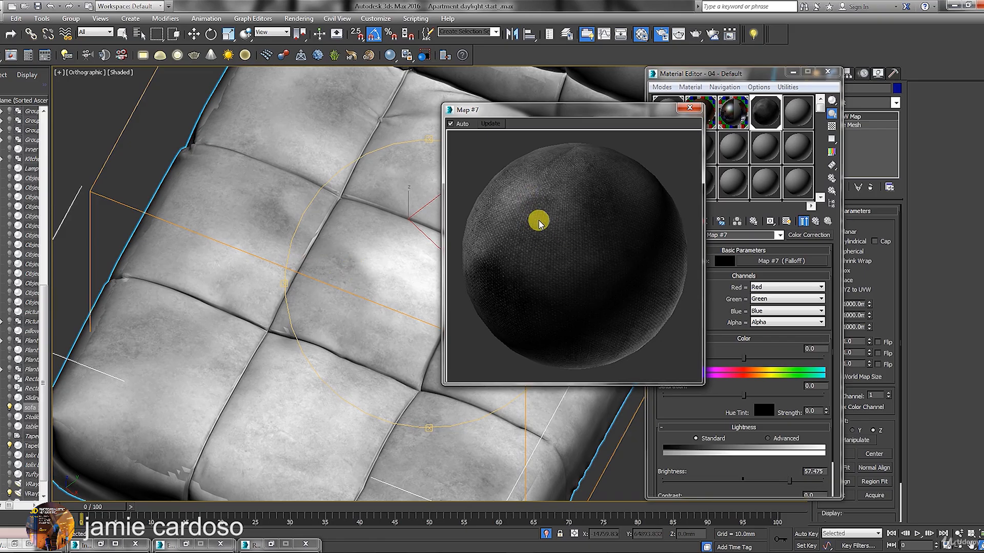
left_click(690, 110)
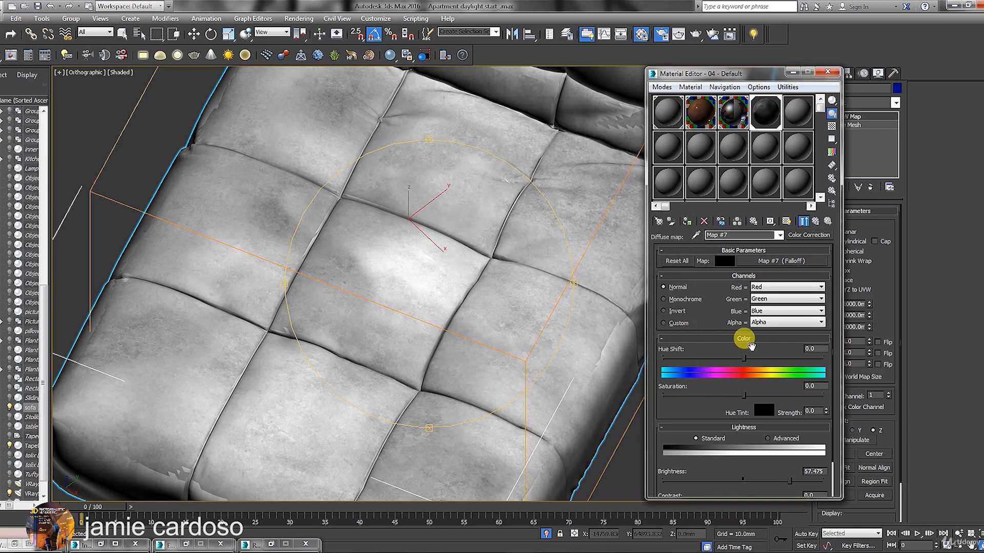
Return to the blend material's top level and rename the first coat's blend amount bitmap "mask".
left_click(813, 220)
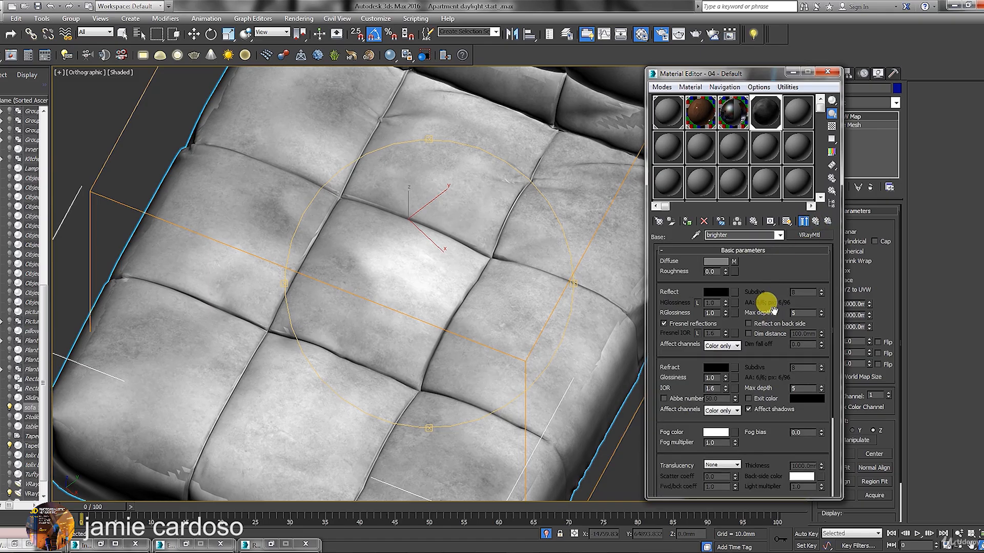
scroll(773, 339, "down", 1)
left_click(817, 222)
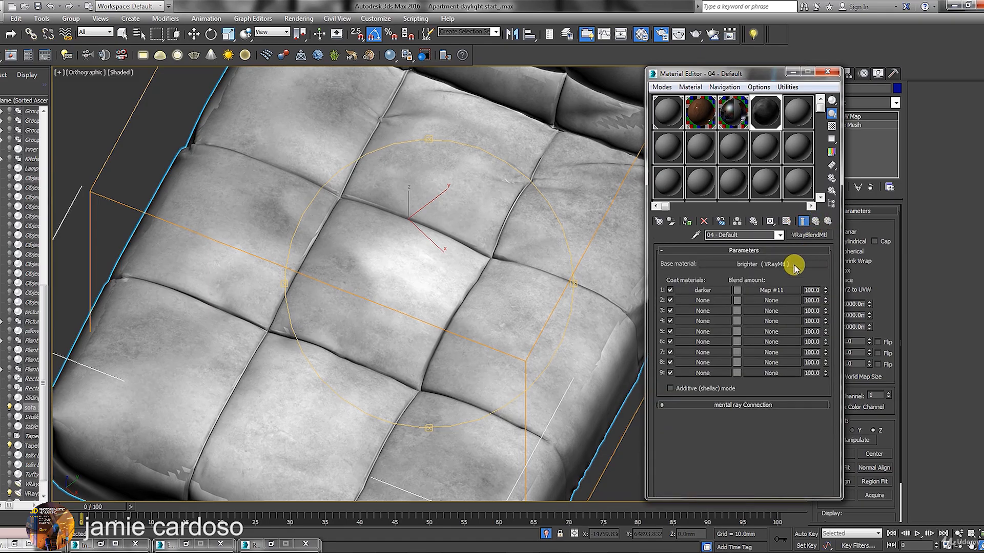
left_click(772, 290)
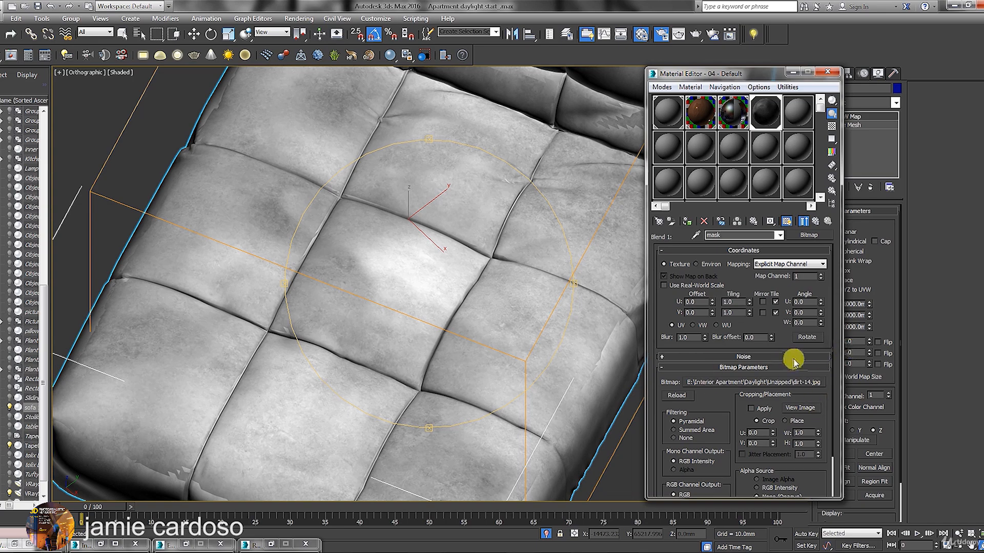
Close the Material Editor and switch from the maximized sofa view to the four-viewport layout.
left_click(798, 408)
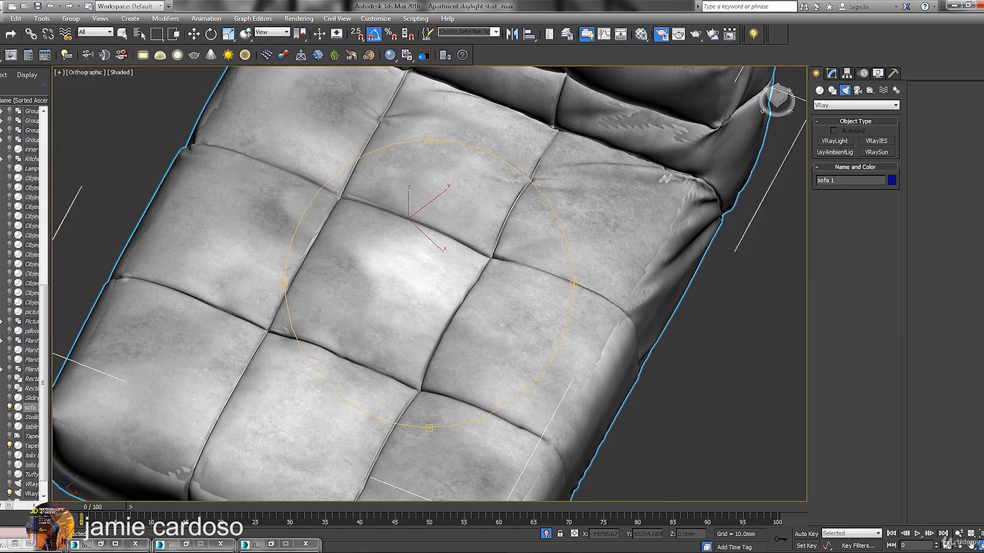
key("alt+w")
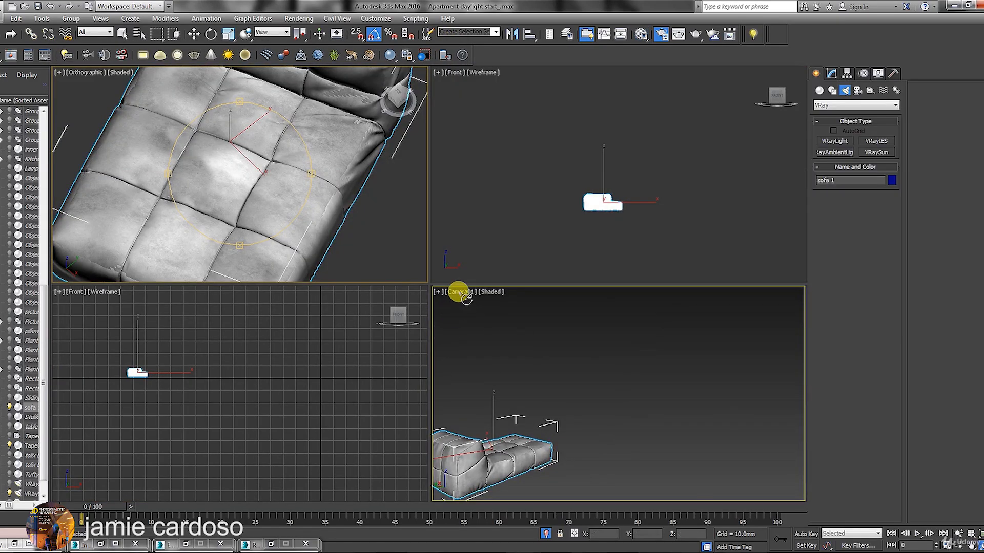